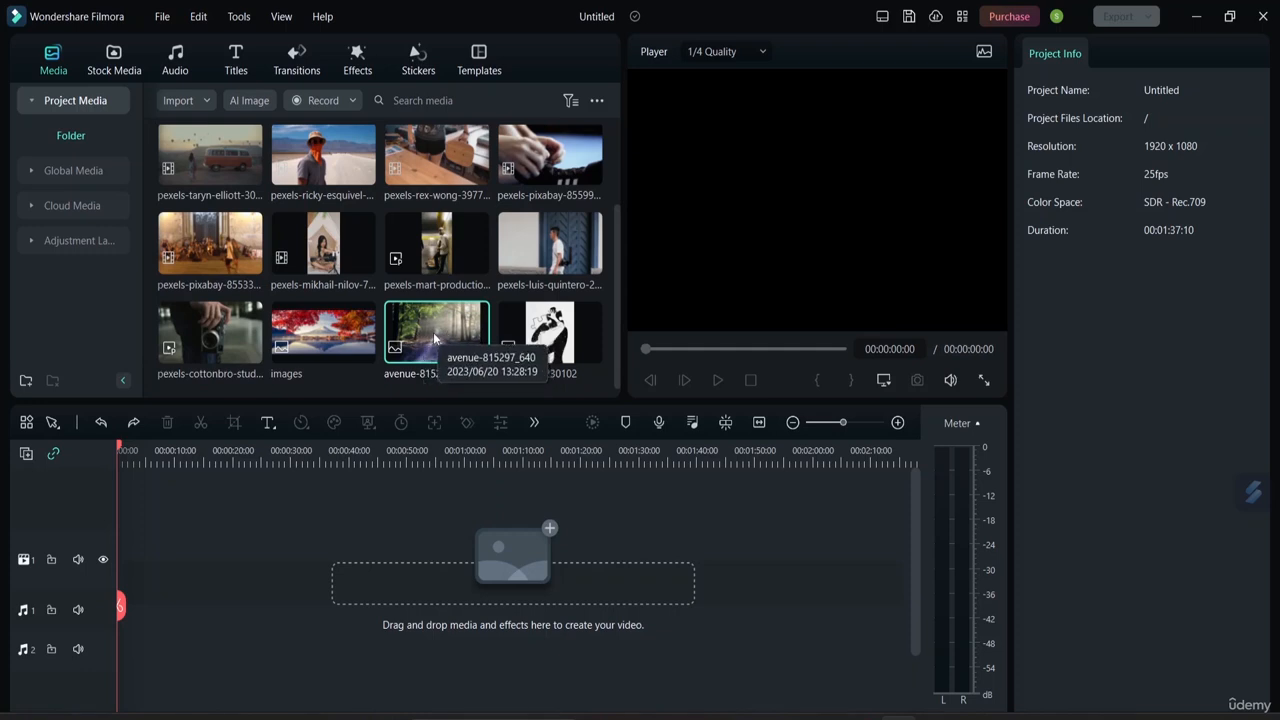
Preview the avenue-815297_640 image, place it on the video track, and split the clip at 00:00:40:02.
{"action": "double_click", "coordinate": [433, 332]}
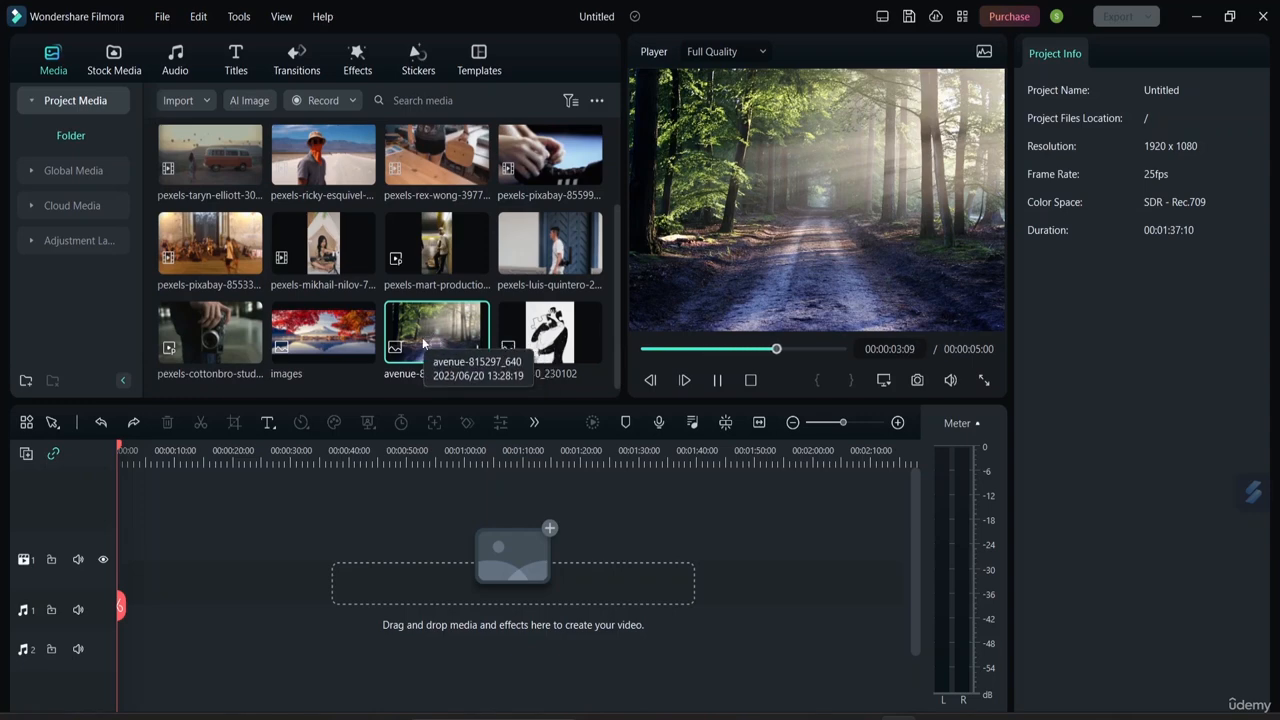
{"action": "left_click_drag", "start_coordinate": [424, 344], "coordinate": [628, 581]}
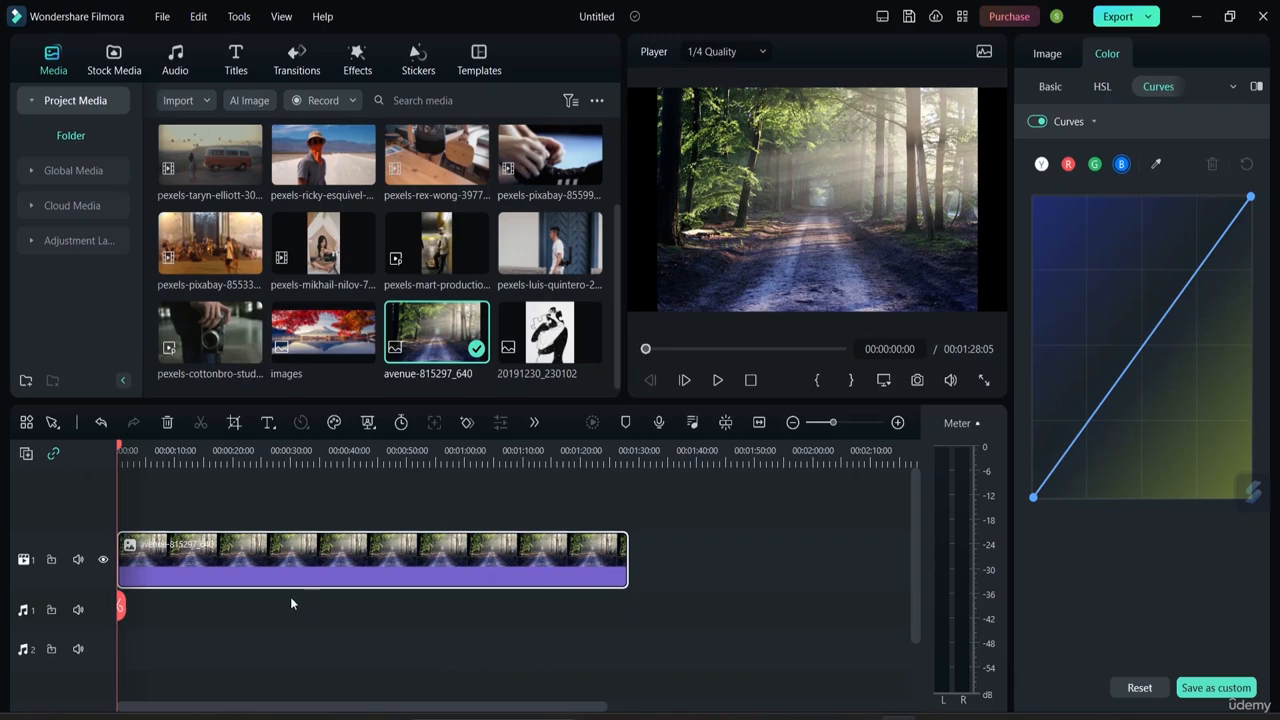
{"action": "left_click_drag", "start_coordinate": [121, 607], "coordinate": [349, 624]}
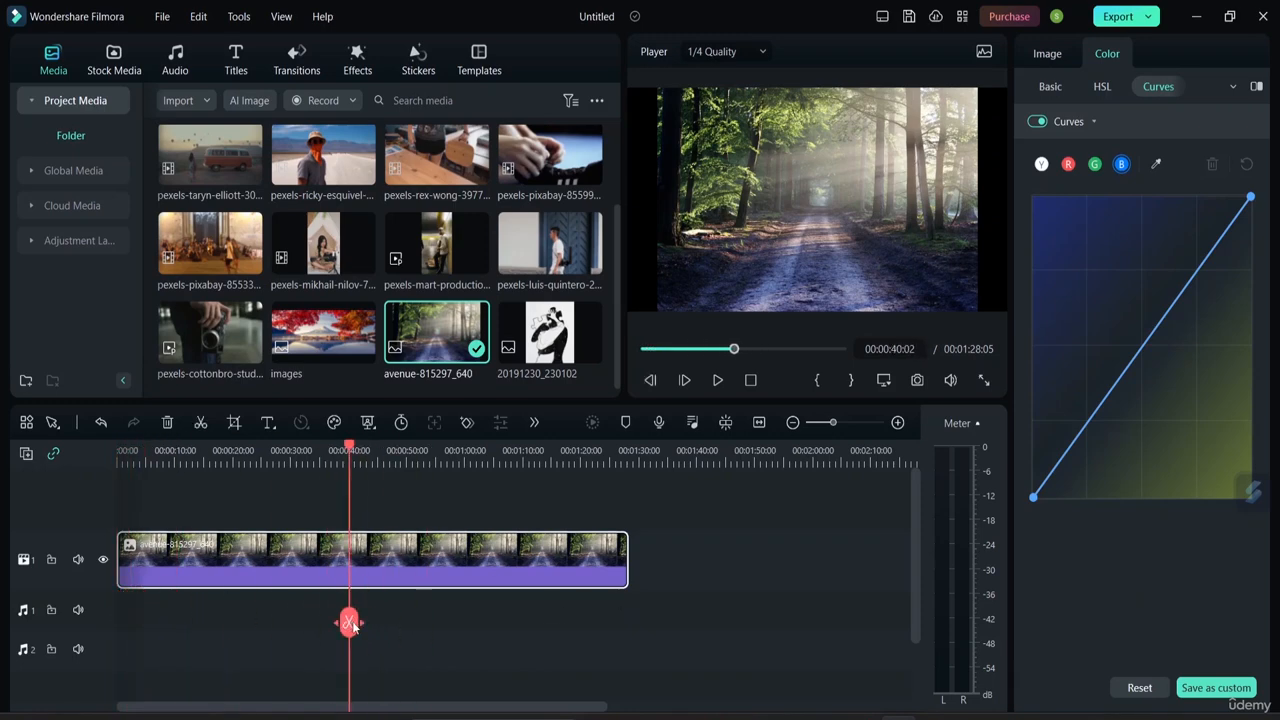
{"action": "left_click", "coordinate": [350, 624]}
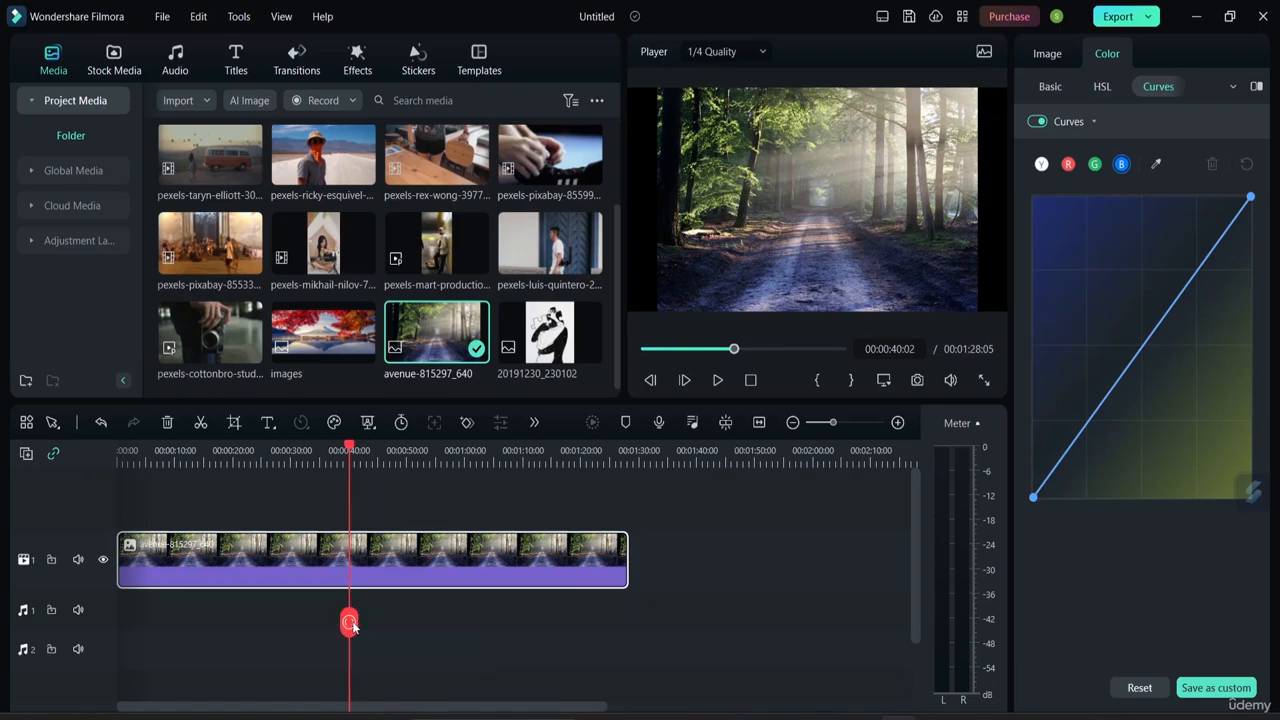
{"action": "left_click", "coordinate": [272, 584]}
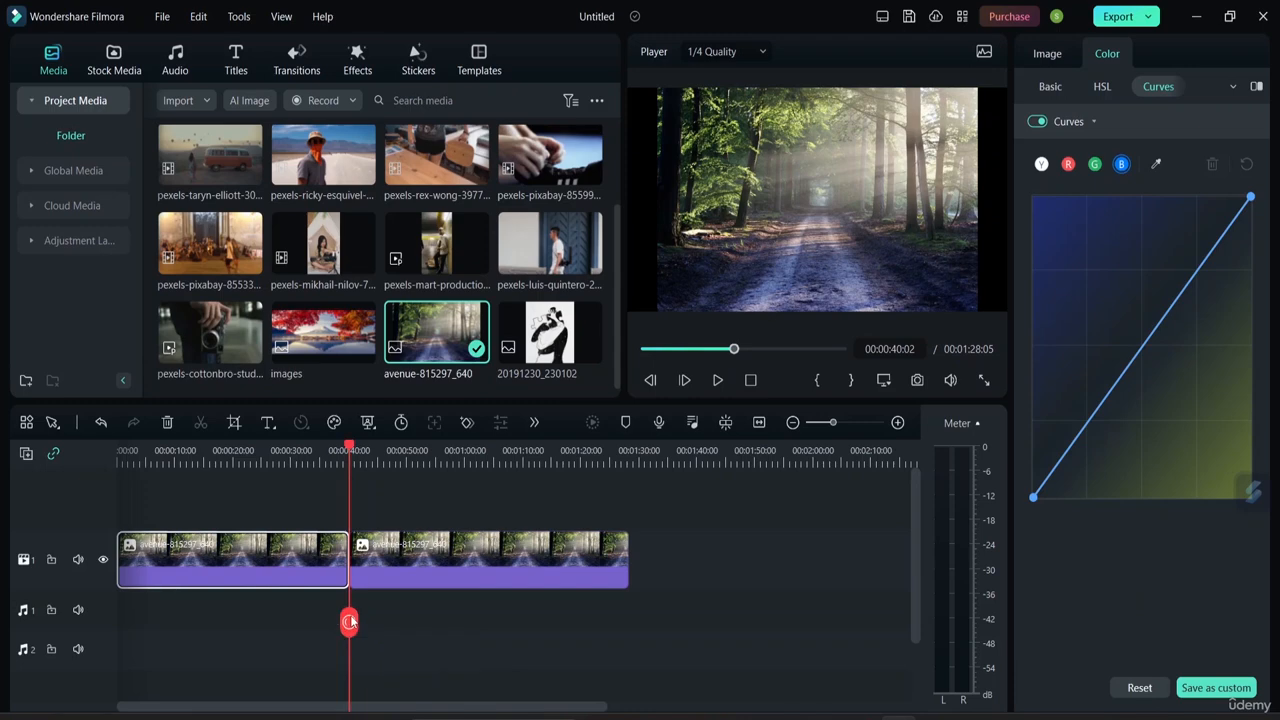
With the playhead at 00:00:49:00, show the second clip's basic color settings with only the Preset section expanded.
{"action": "left_click_drag", "start_coordinate": [351, 622], "coordinate": [401, 628]}
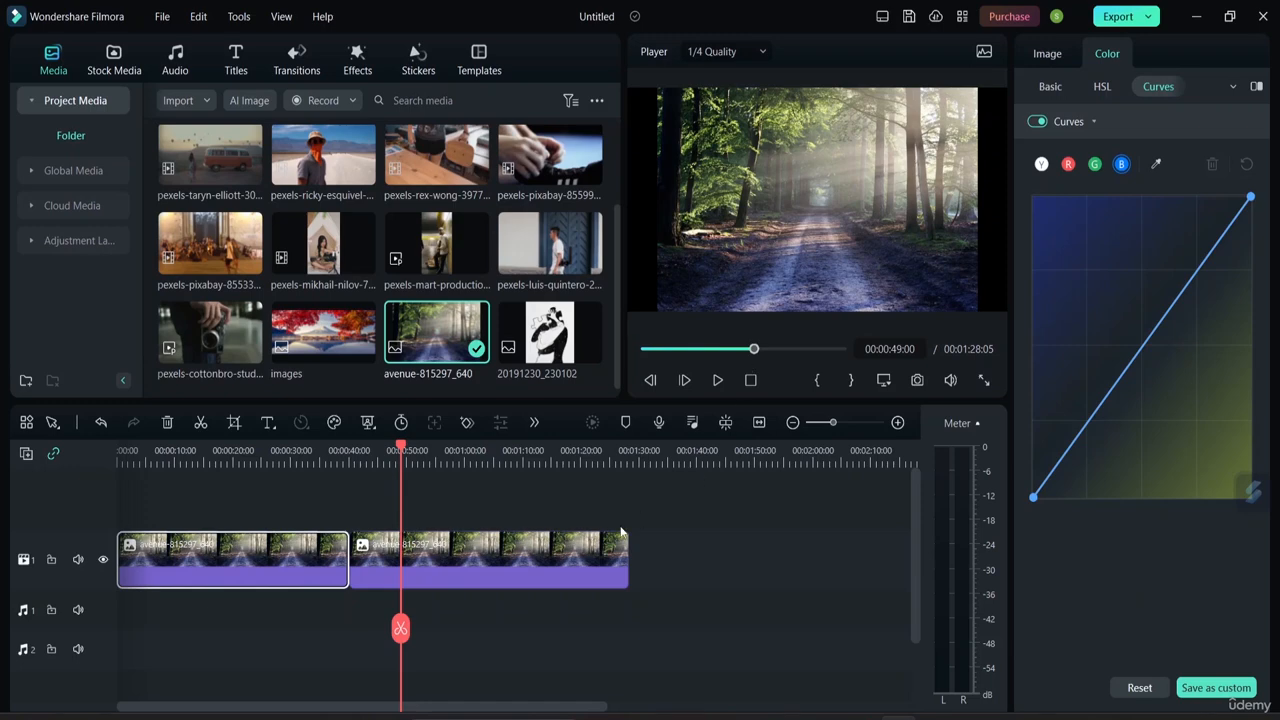
{"action": "left_click", "coordinate": [472, 553]}
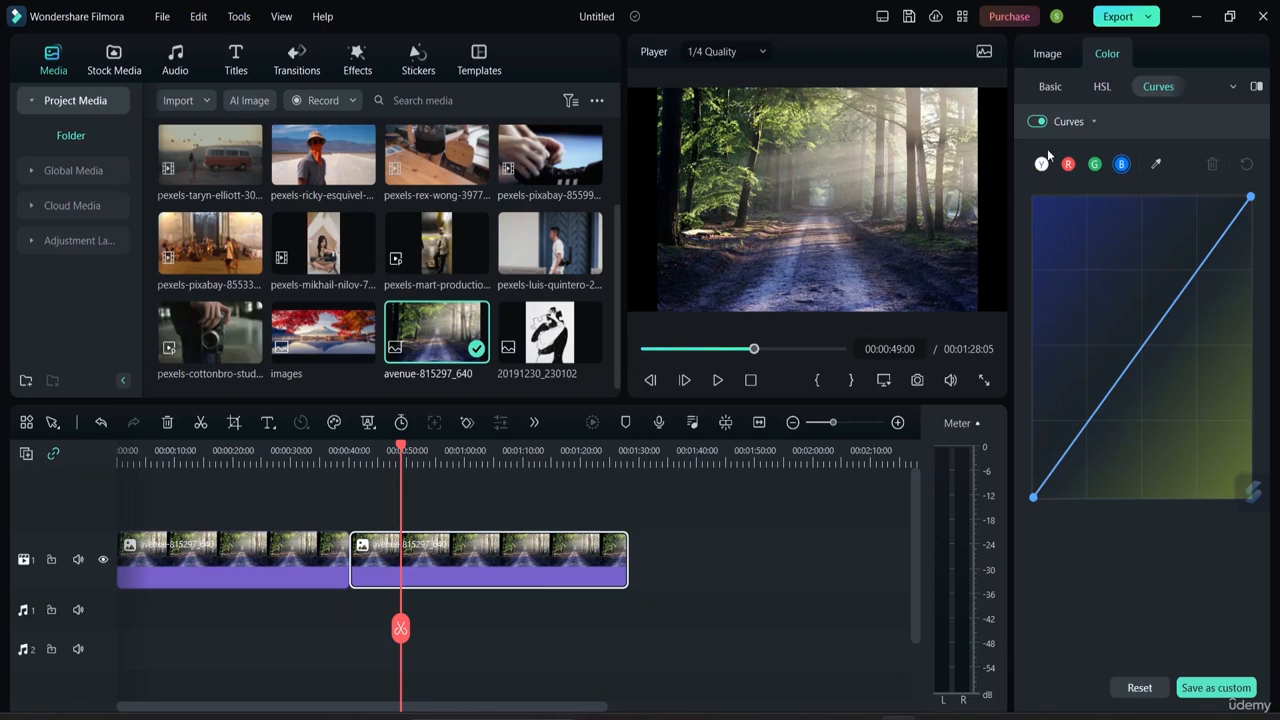
{"action": "left_click", "coordinate": [1050, 88]}
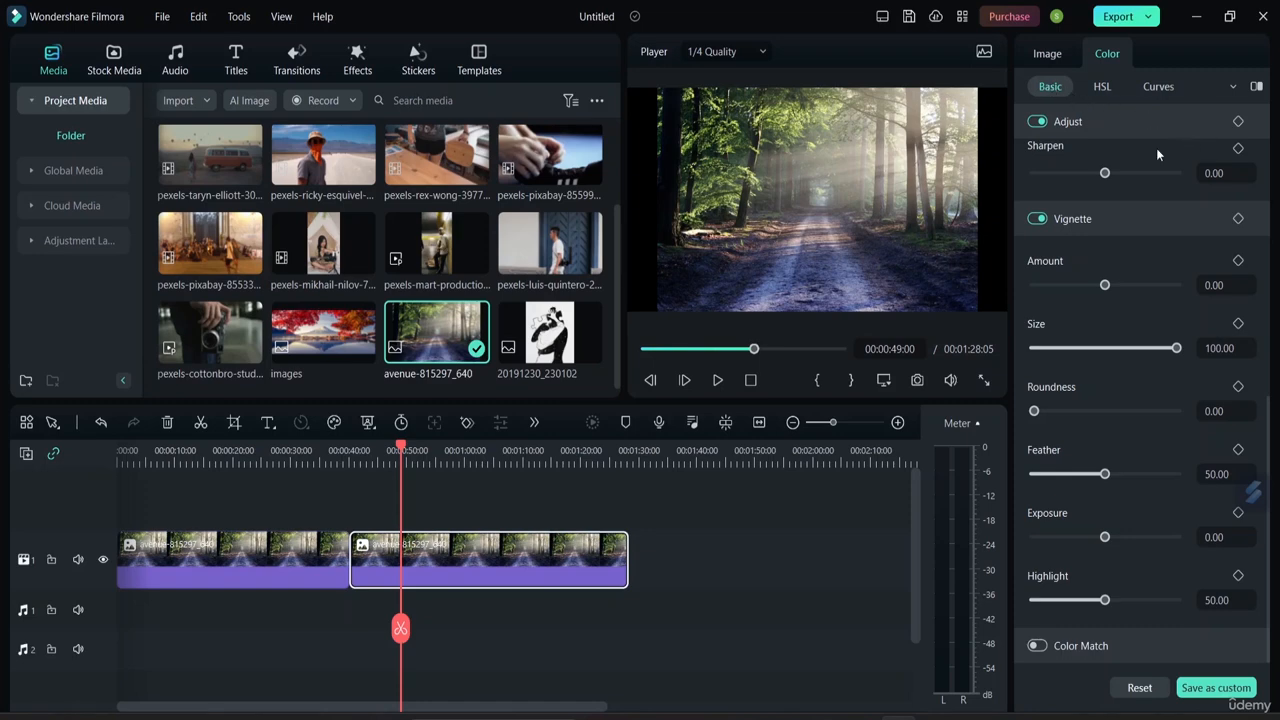
{"action": "left_click", "coordinate": [1094, 124]}
{"action": "left_click", "coordinate": [1094, 124]}
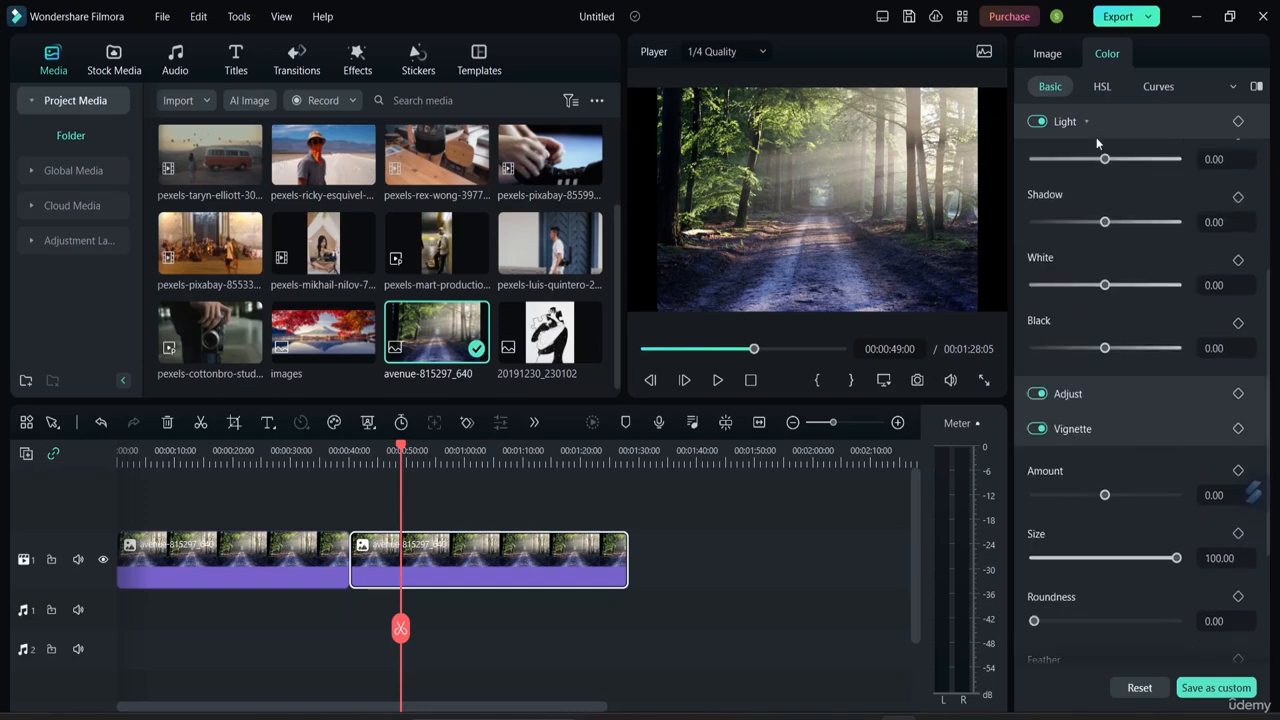
{"action": "scroll", "coordinate": [1096, 163], "scroll_direction": "up", "scroll_amount": 5}
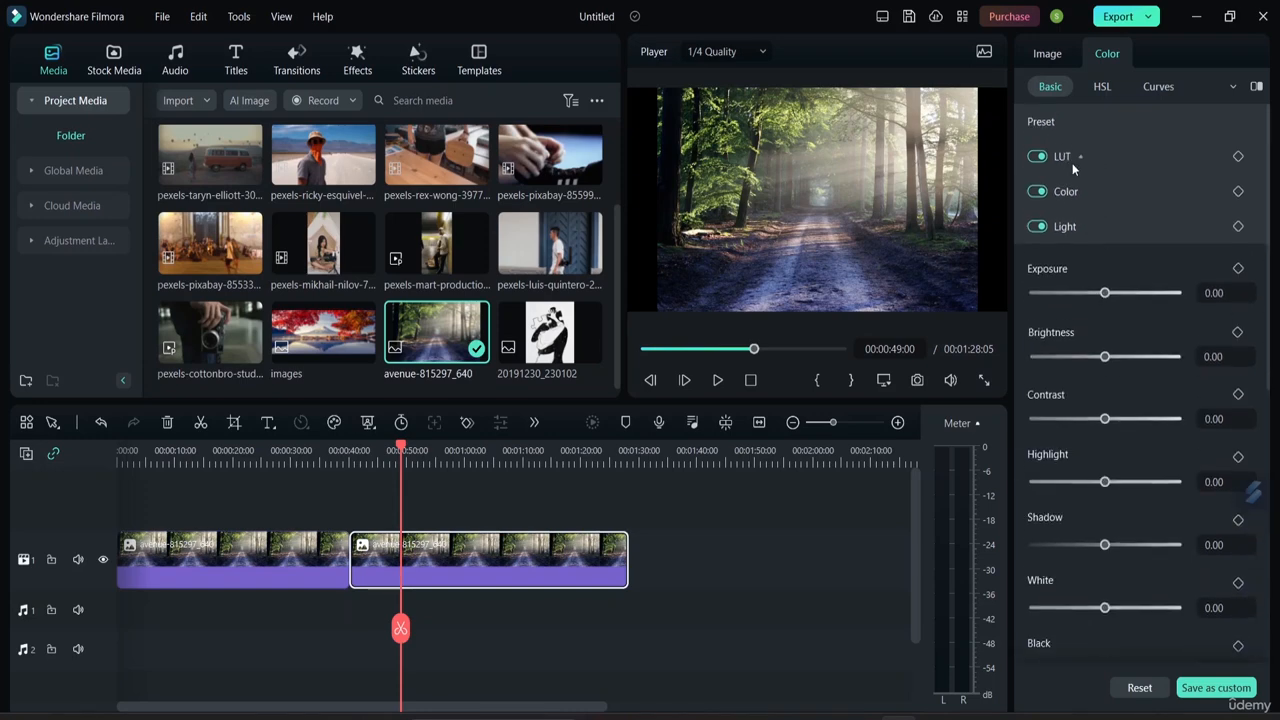
{"action": "left_click", "coordinate": [1084, 228]}
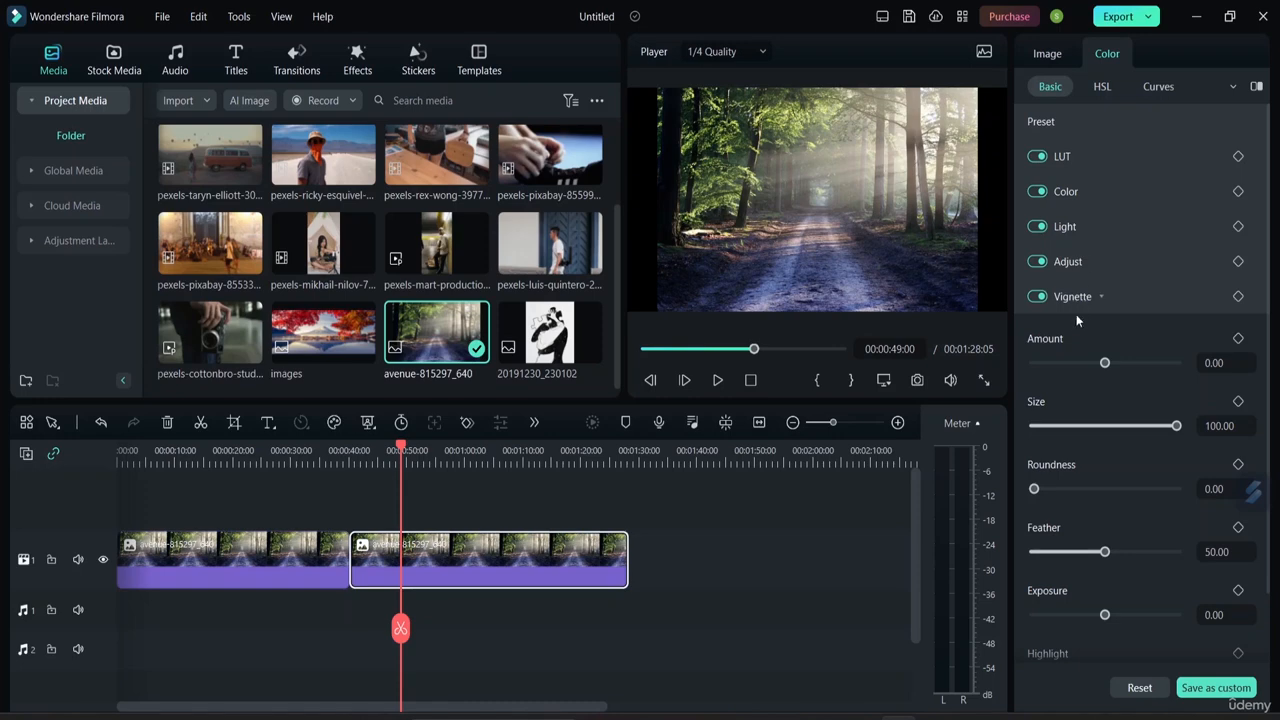
{"action": "left_click", "coordinate": [1106, 297]}
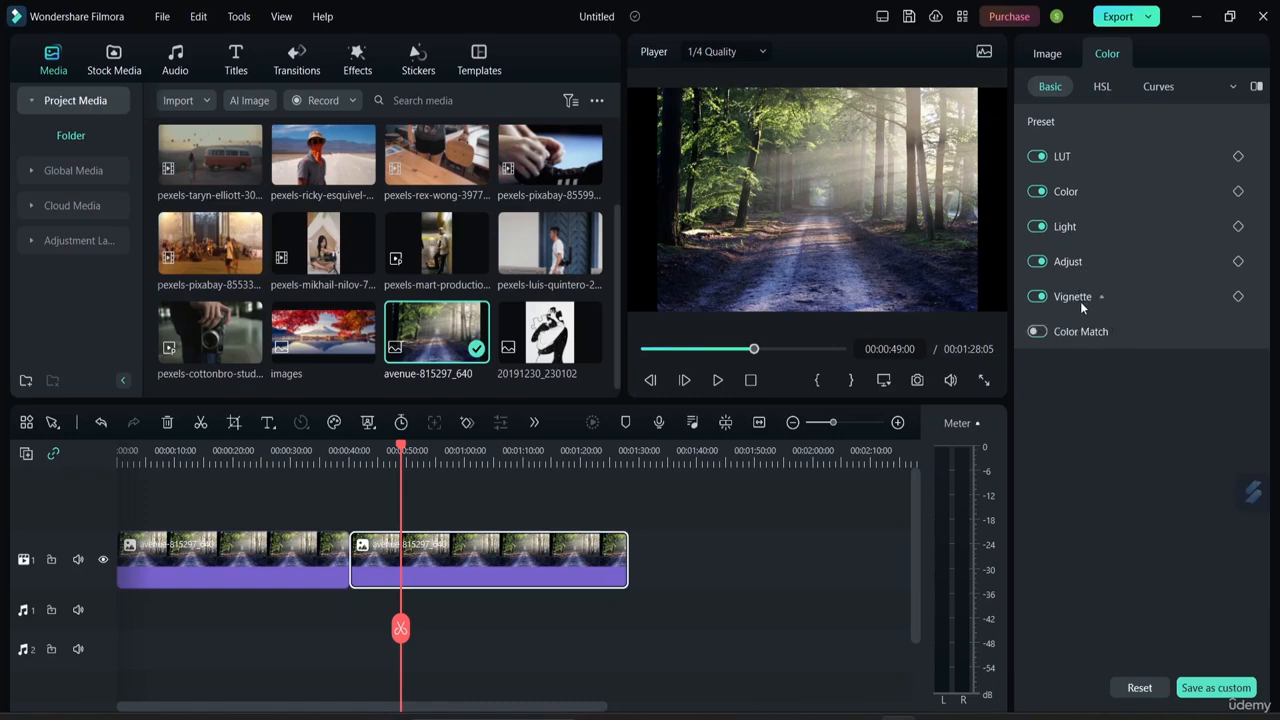
{"action": "left_click", "coordinate": [1061, 123]}
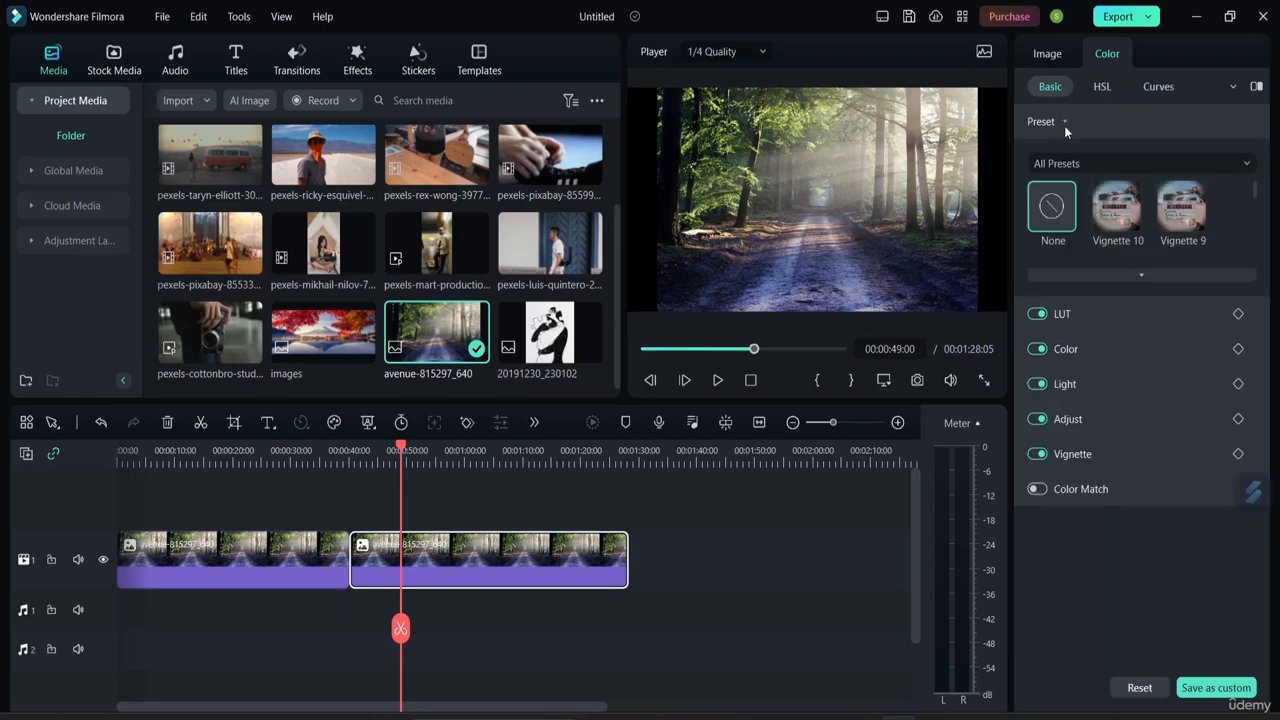
Try the Vignette 10, 9, 7, 6, 3 and 5 color presets on the second clip.
{"action": "left_click", "coordinate": [1123, 219]}
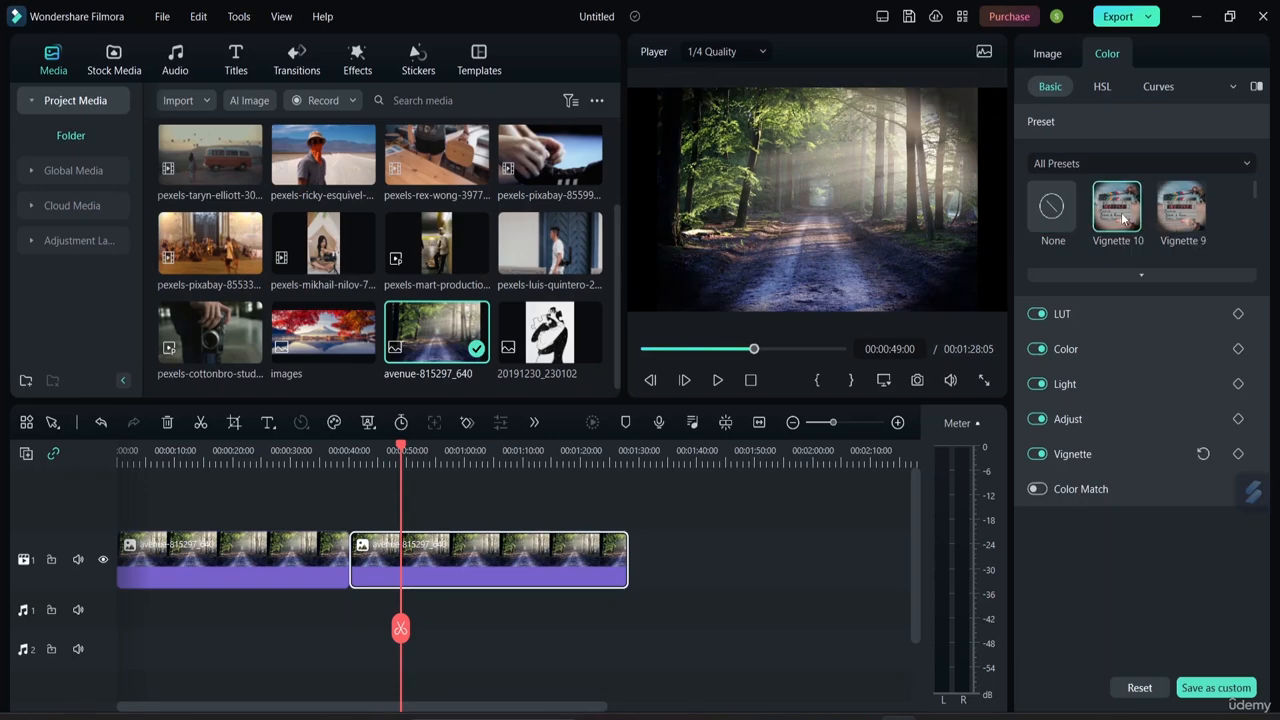
{"action": "left_click", "coordinate": [1195, 214]}
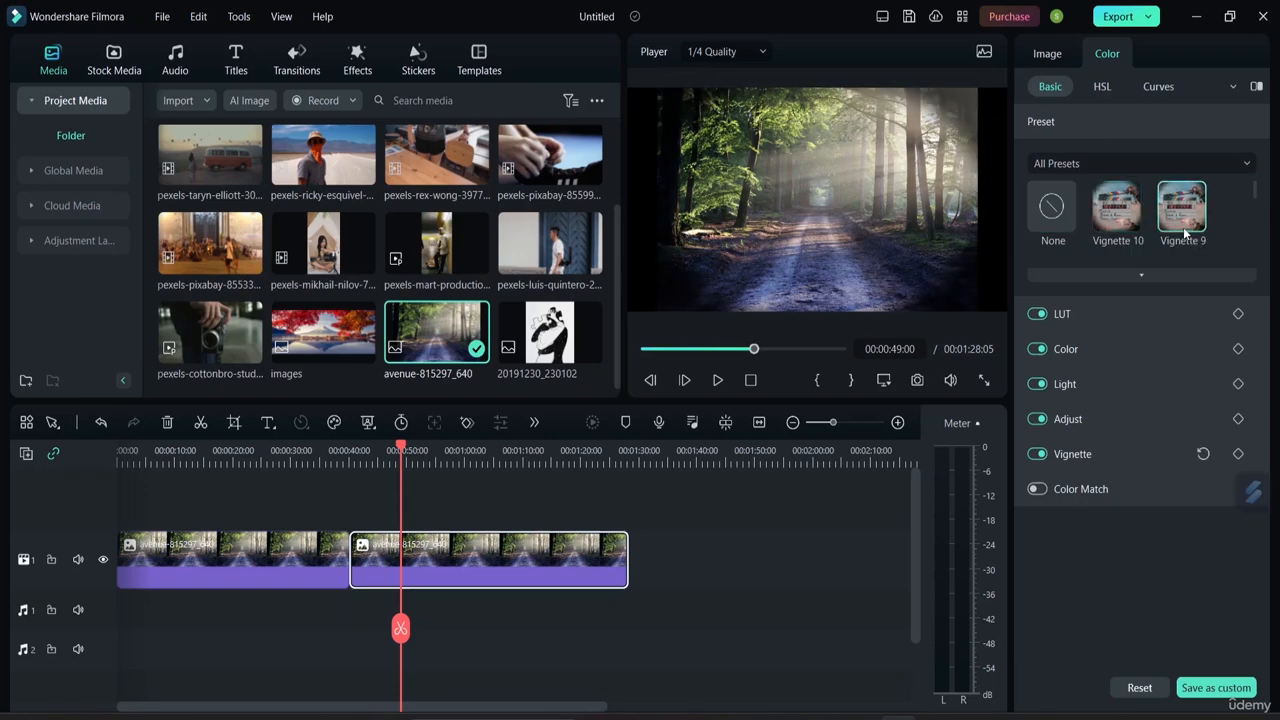
{"action": "left_click", "coordinate": [1140, 275]}
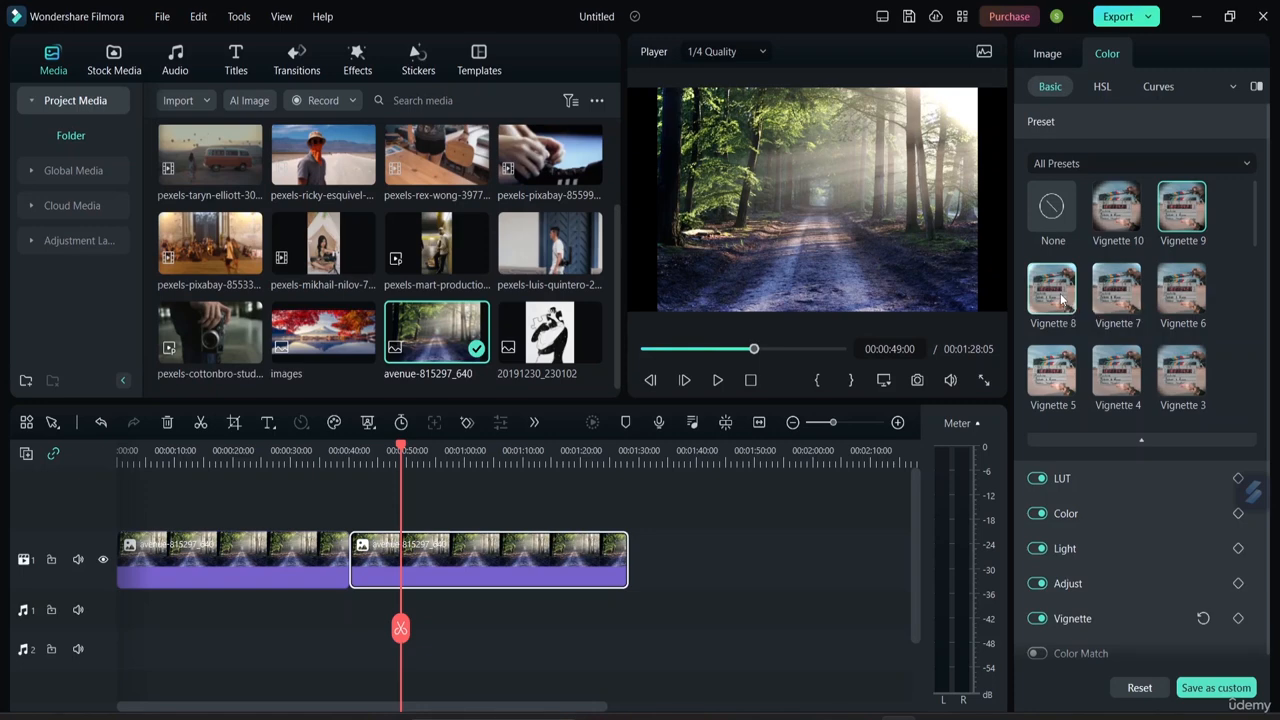
{"action": "left_click", "coordinate": [1104, 294]}
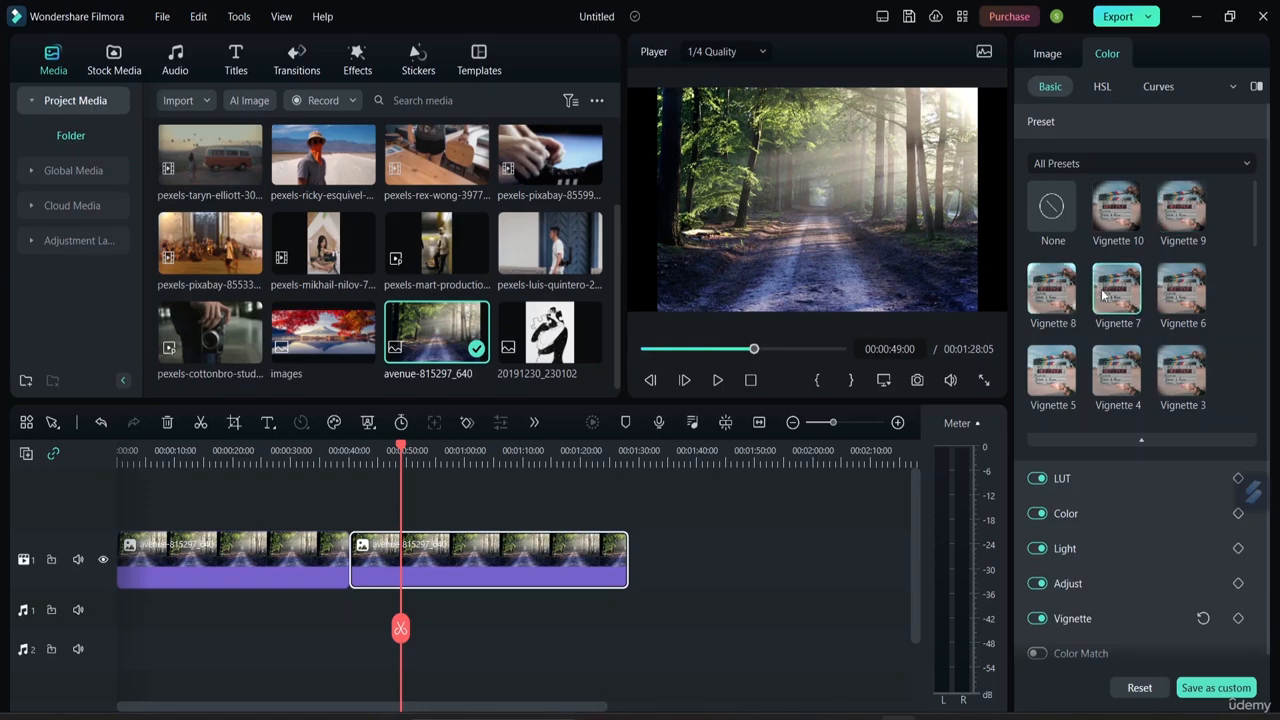
{"action": "left_click", "coordinate": [1175, 295]}
{"action": "left_click", "coordinate": [1187, 366]}
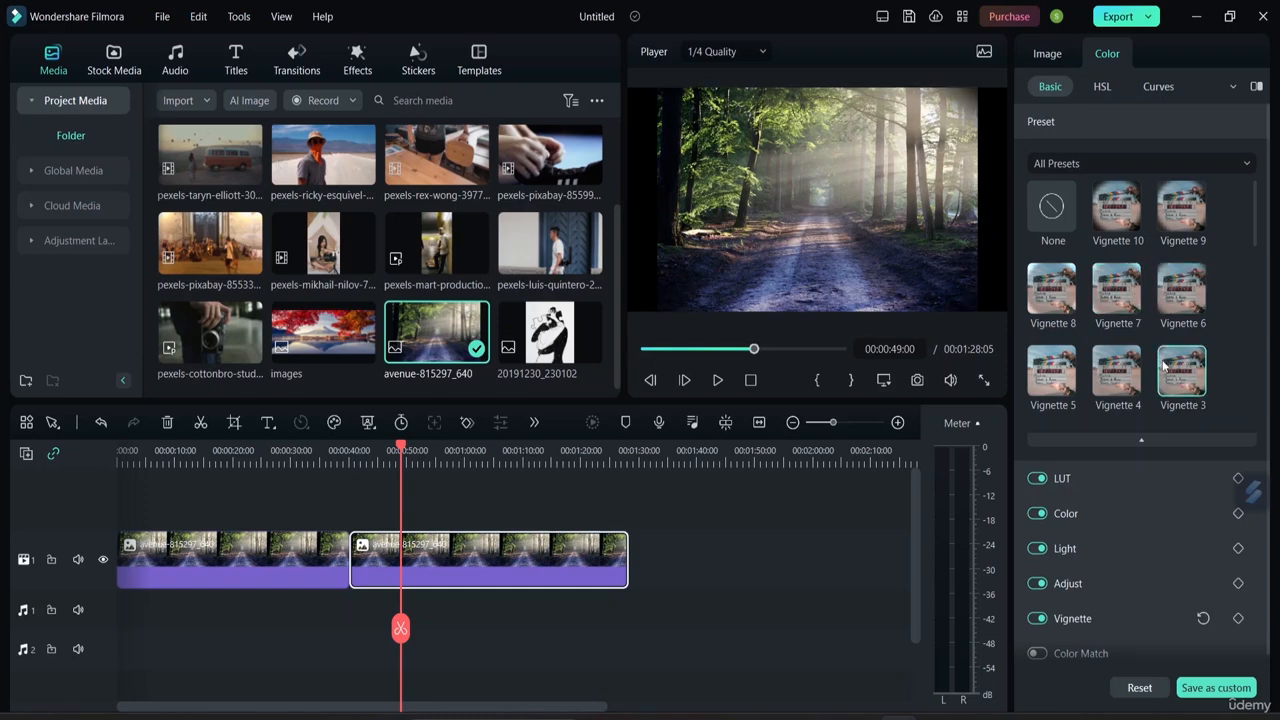
{"action": "left_click", "coordinate": [1061, 370]}
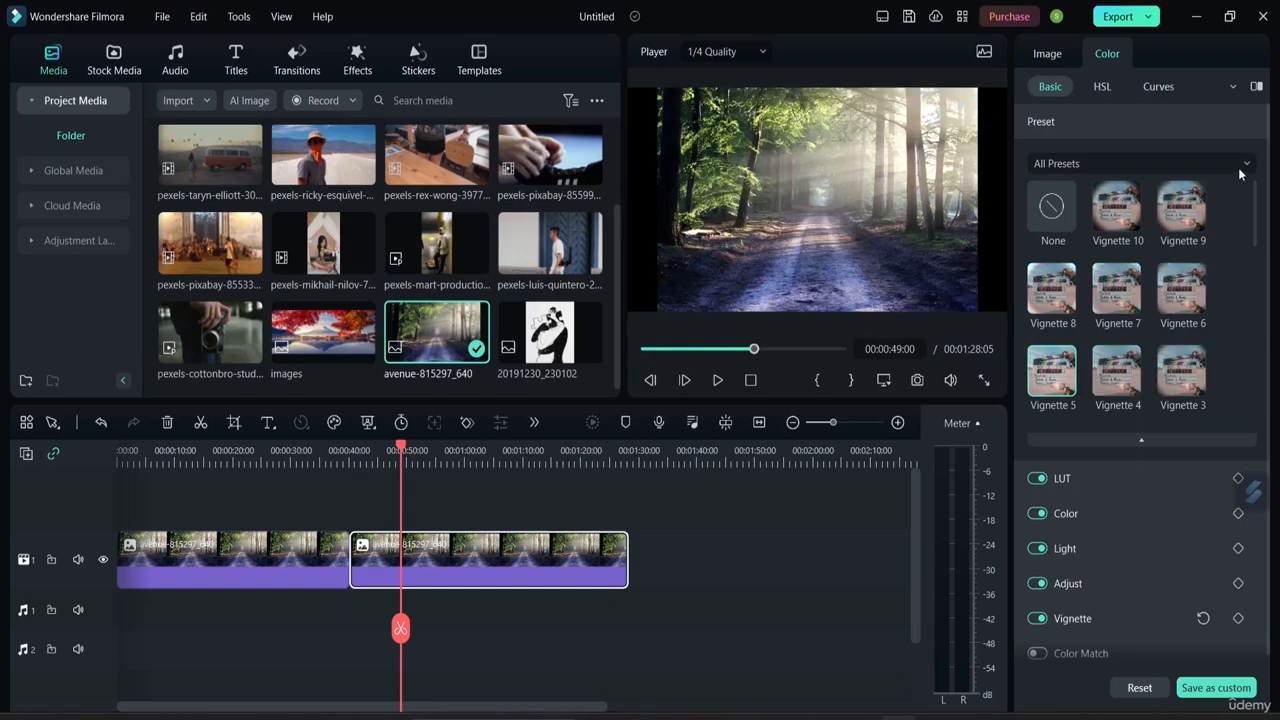
Apply the Cool Max color preset from All Presets to the second clip.
{"action": "left_click", "coordinate": [1204, 163]}
{"action": "left_click", "coordinate": [1205, 192]}
{"action": "scroll", "coordinate": [1220, 259], "scroll_direction": "down", "scroll_amount": 10}
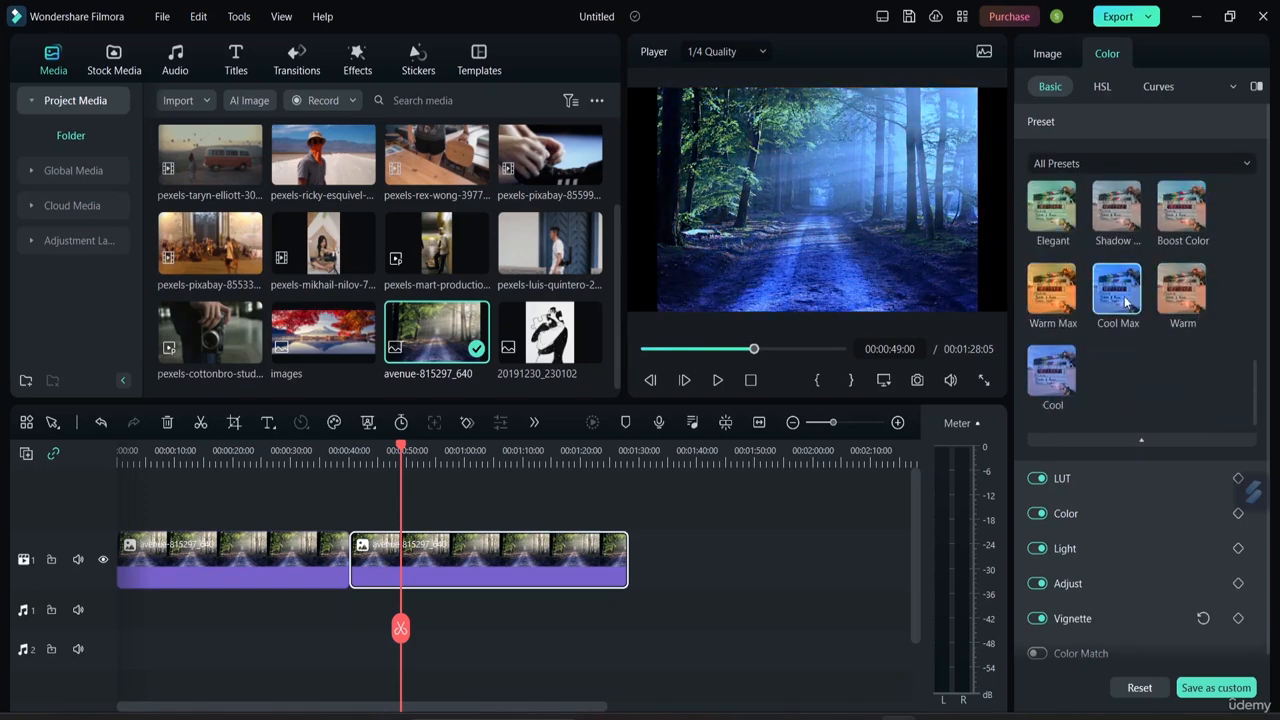
{"action": "left_click", "coordinate": [1117, 293]}
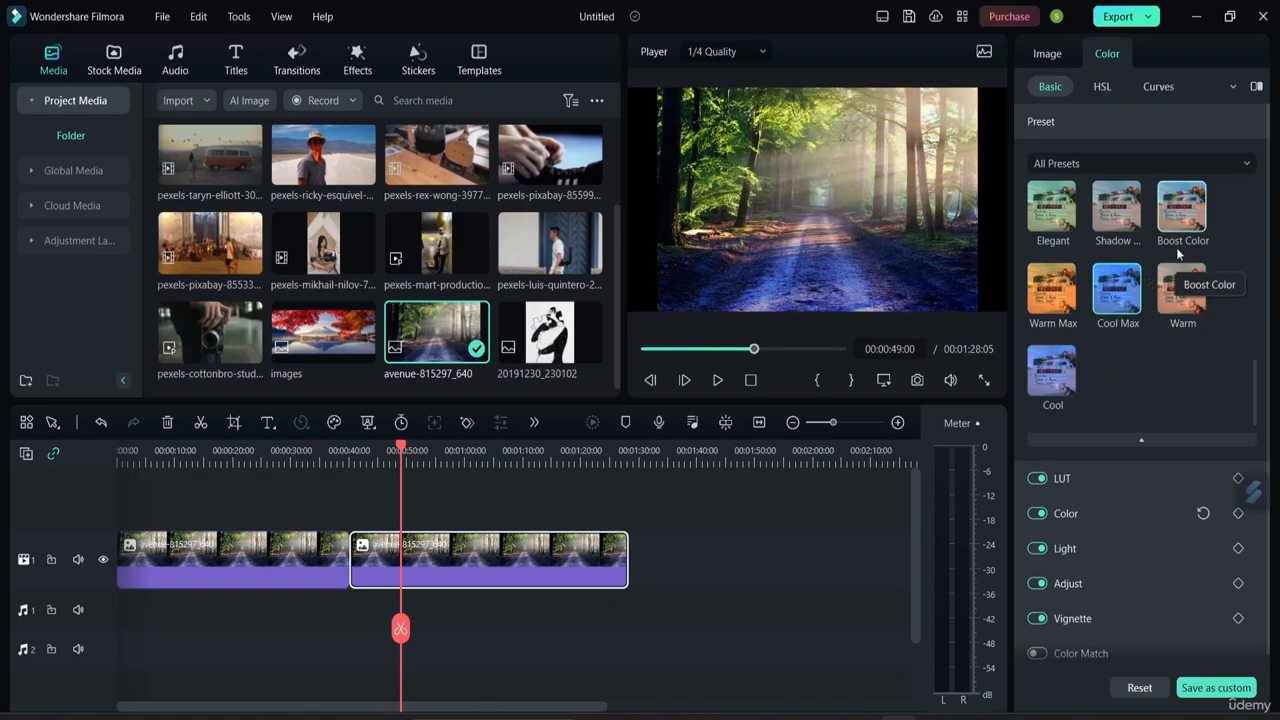
Check the remaining presets and the Custom category, return to All Presets, and collapse the Preset section.
{"action": "scroll", "coordinate": [1077, 289], "scroll_direction": "down", "scroll_amount": 5}
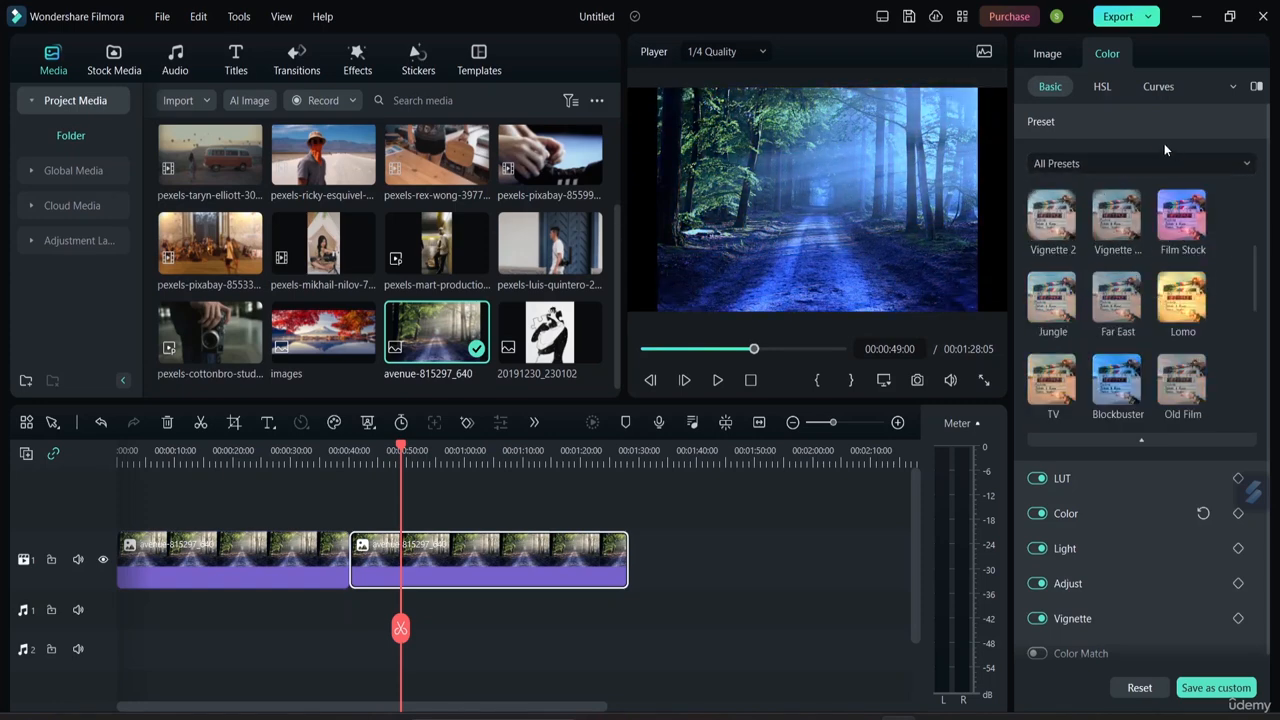
{"action": "left_click", "coordinate": [1181, 163]}
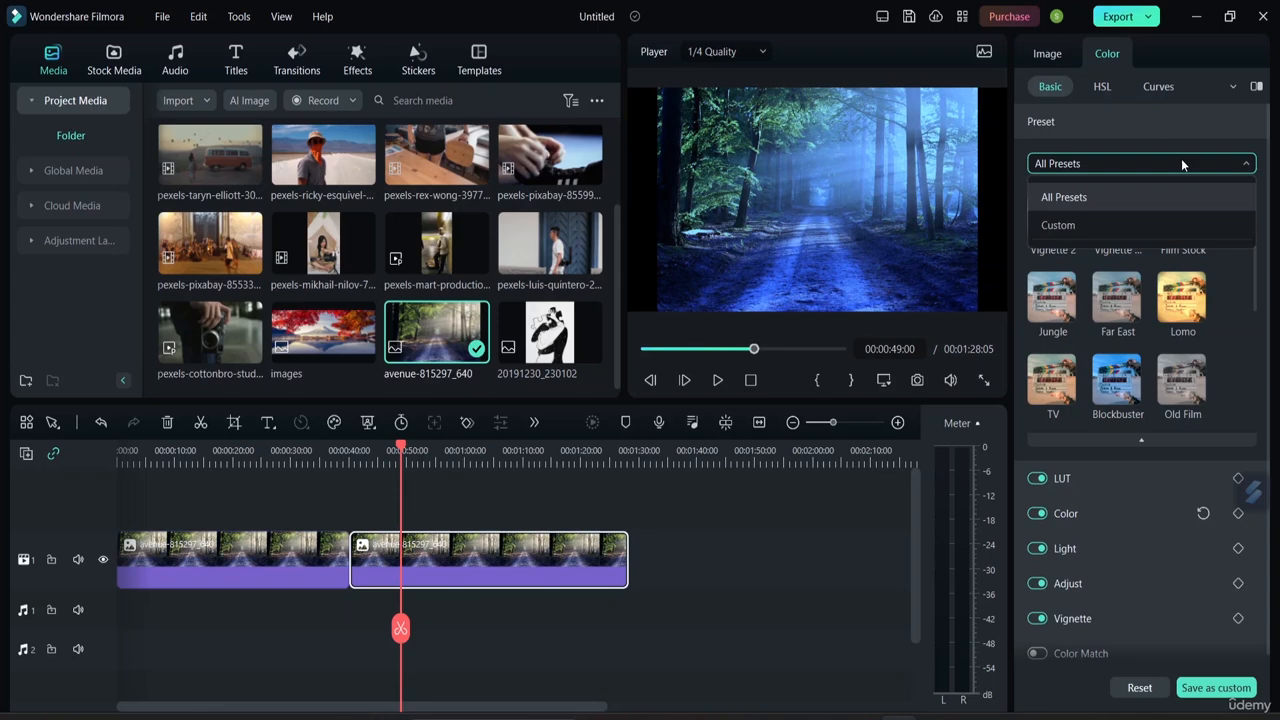
{"action": "left_click", "coordinate": [1138, 228]}
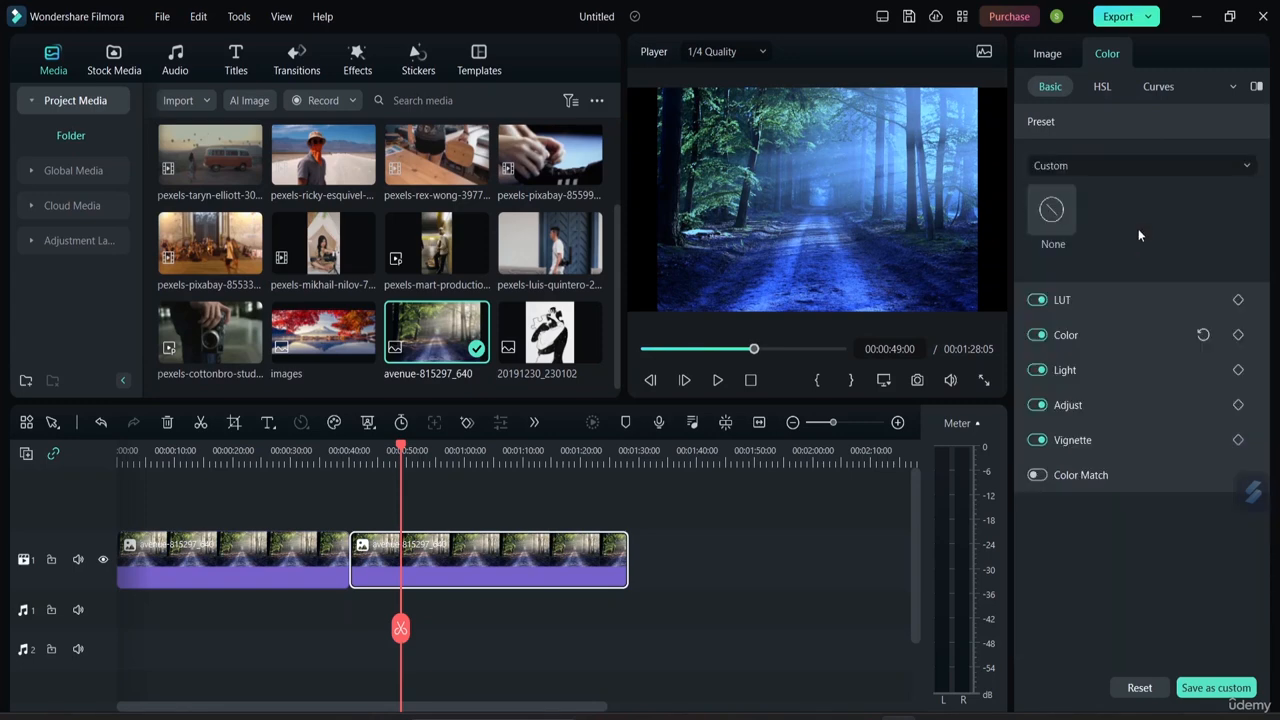
{"action": "left_click", "coordinate": [1224, 163]}
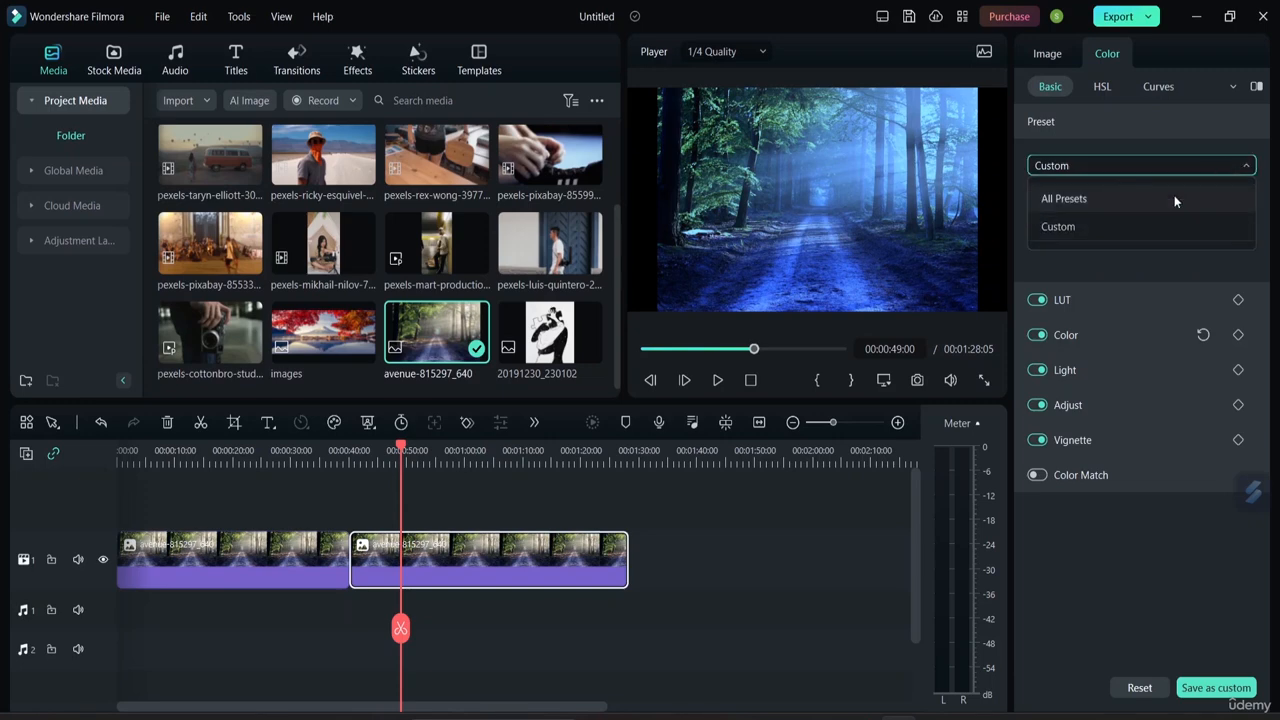
{"action": "left_click", "coordinate": [1152, 207]}
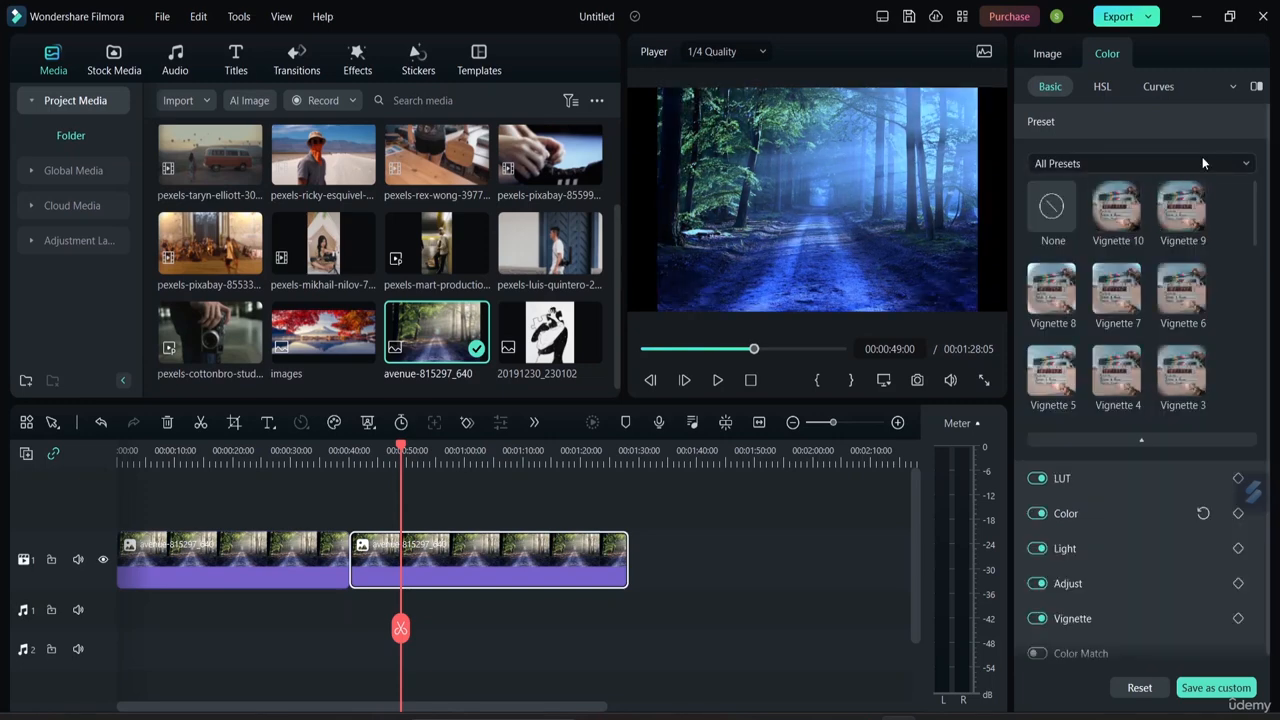
{"action": "left_click", "coordinate": [1077, 116]}
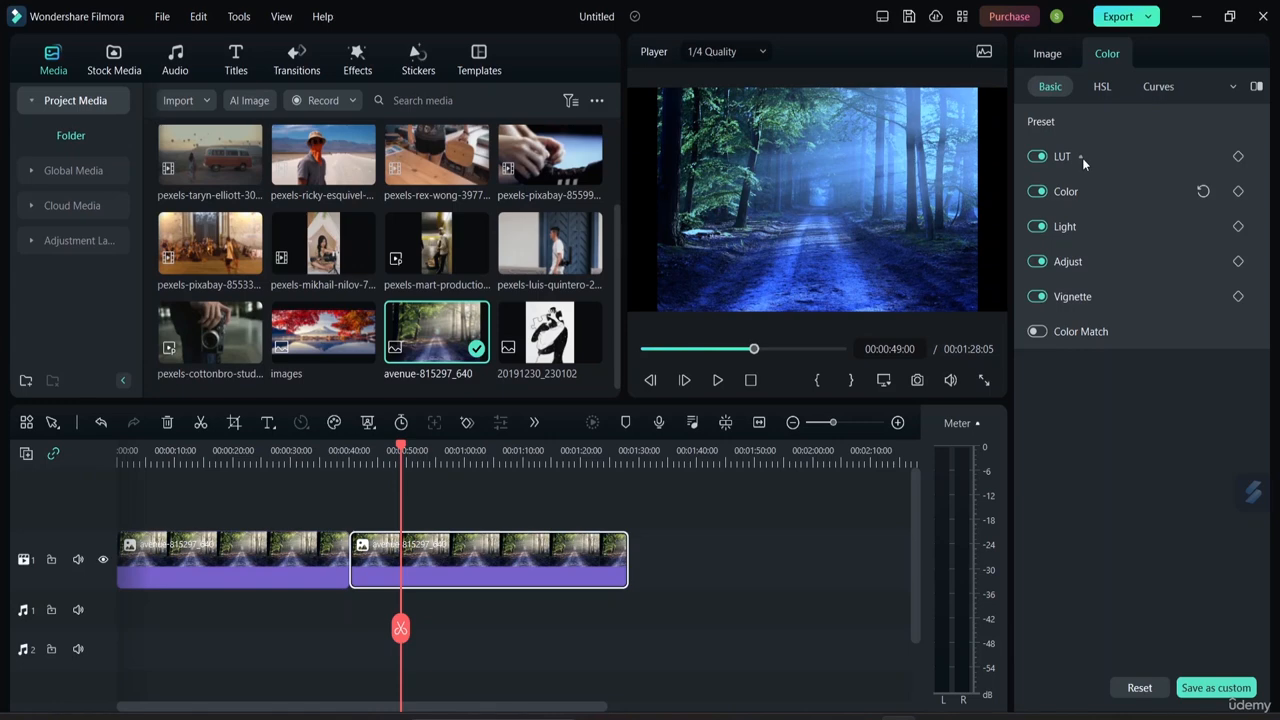
Try the Cyberpunk 2 and Cyberpunk 1 LUTs on the second clip.
{"action": "left_click", "coordinate": [1082, 158]}
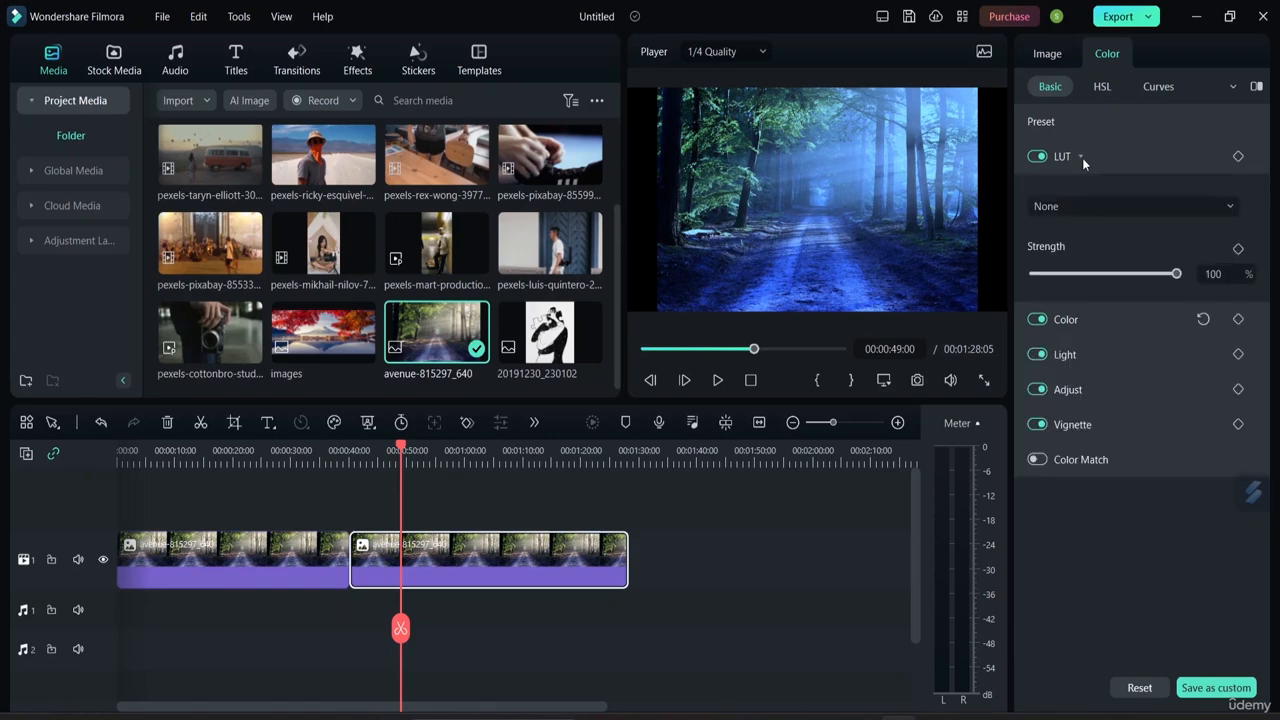
{"action": "left_click", "coordinate": [1126, 206]}
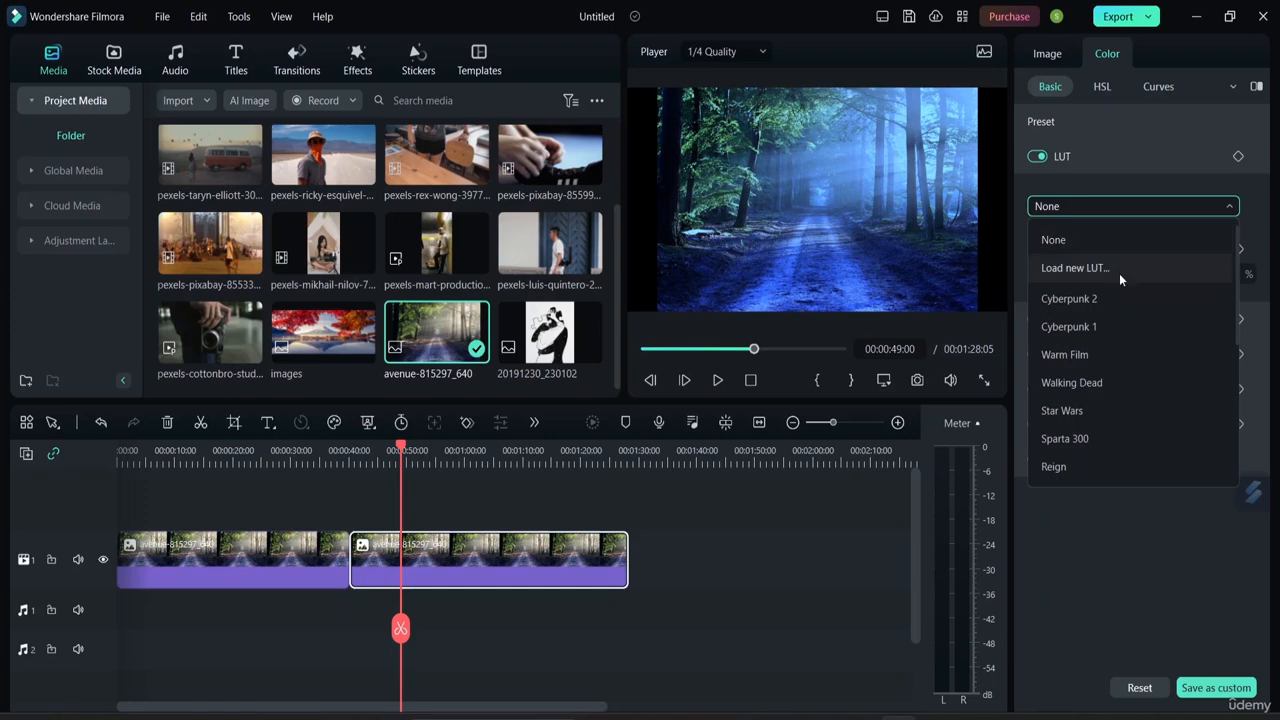
{"action": "left_click", "coordinate": [1218, 201]}
{"action": "left_click", "coordinate": [1213, 207]}
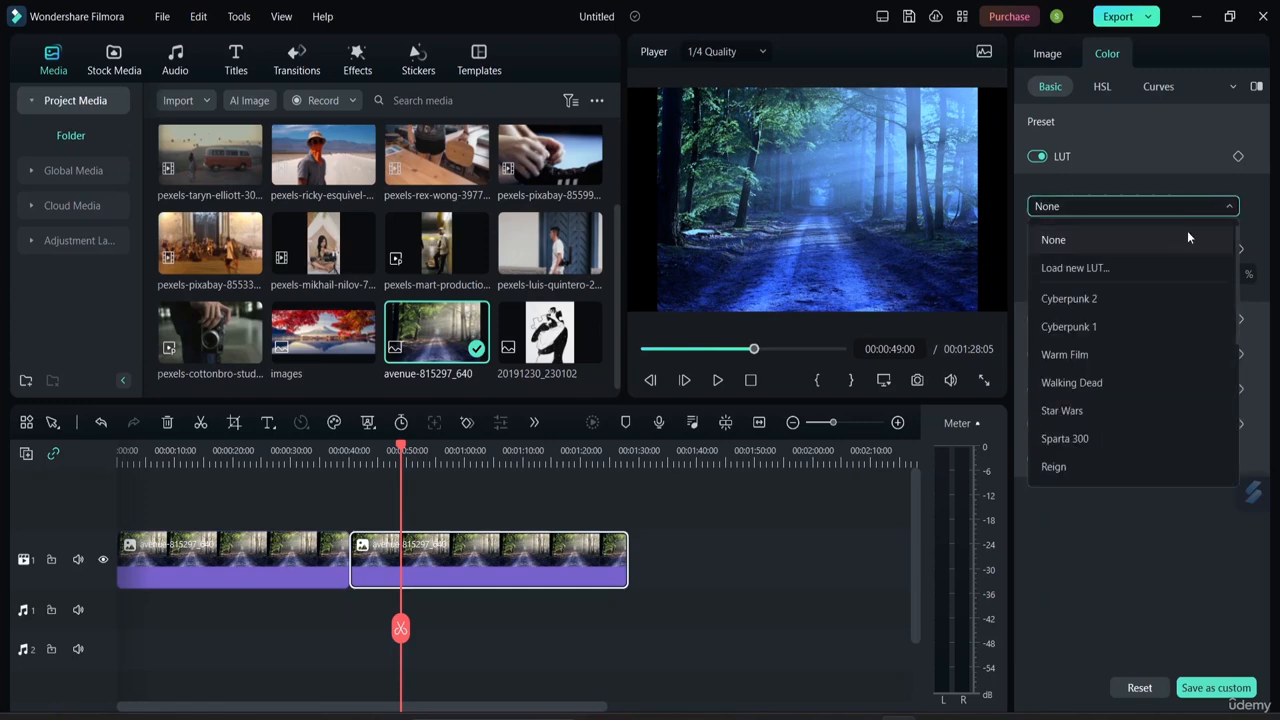
{"action": "left_click", "coordinate": [1085, 299]}
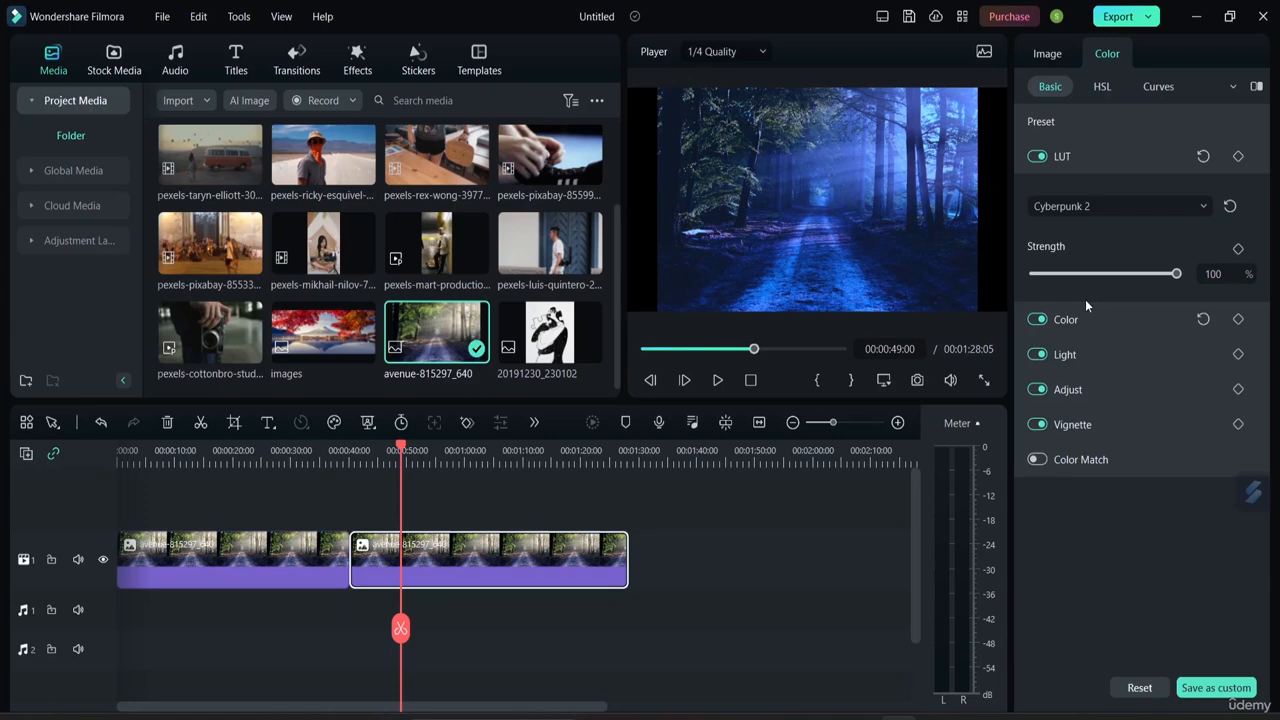
{"action": "left_click", "coordinate": [1134, 202]}
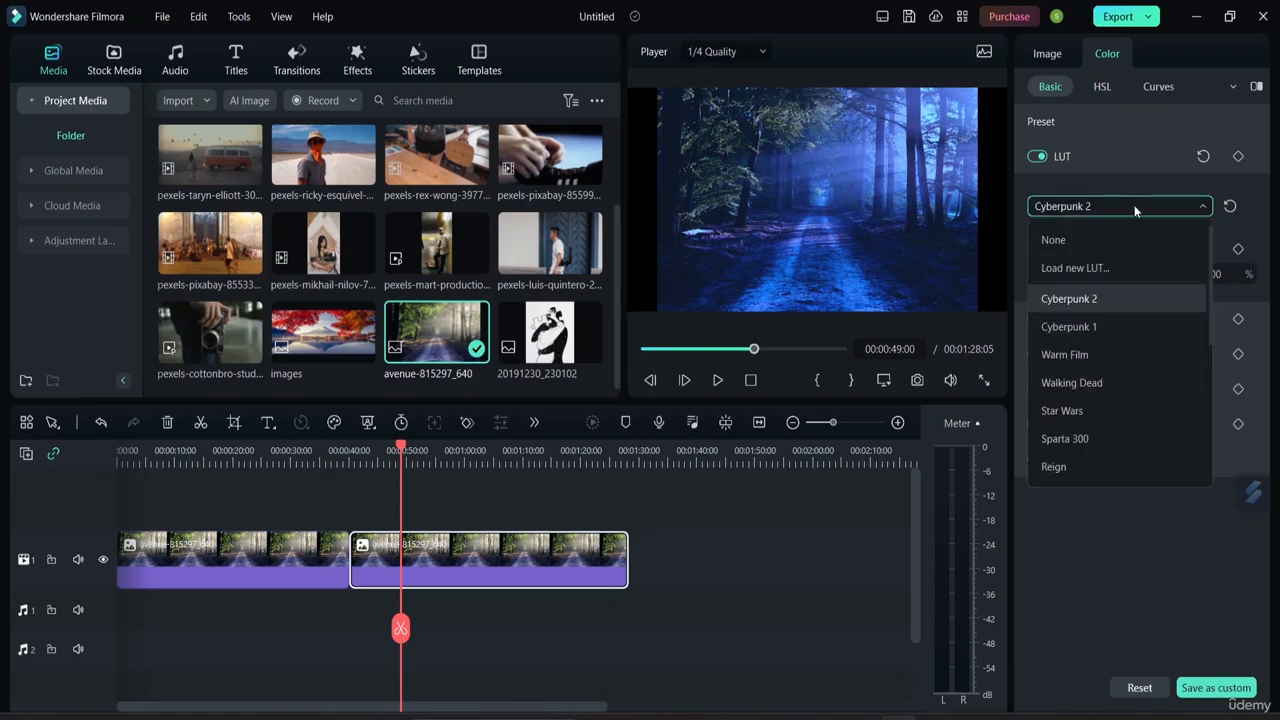
{"action": "left_click", "coordinate": [1111, 326]}
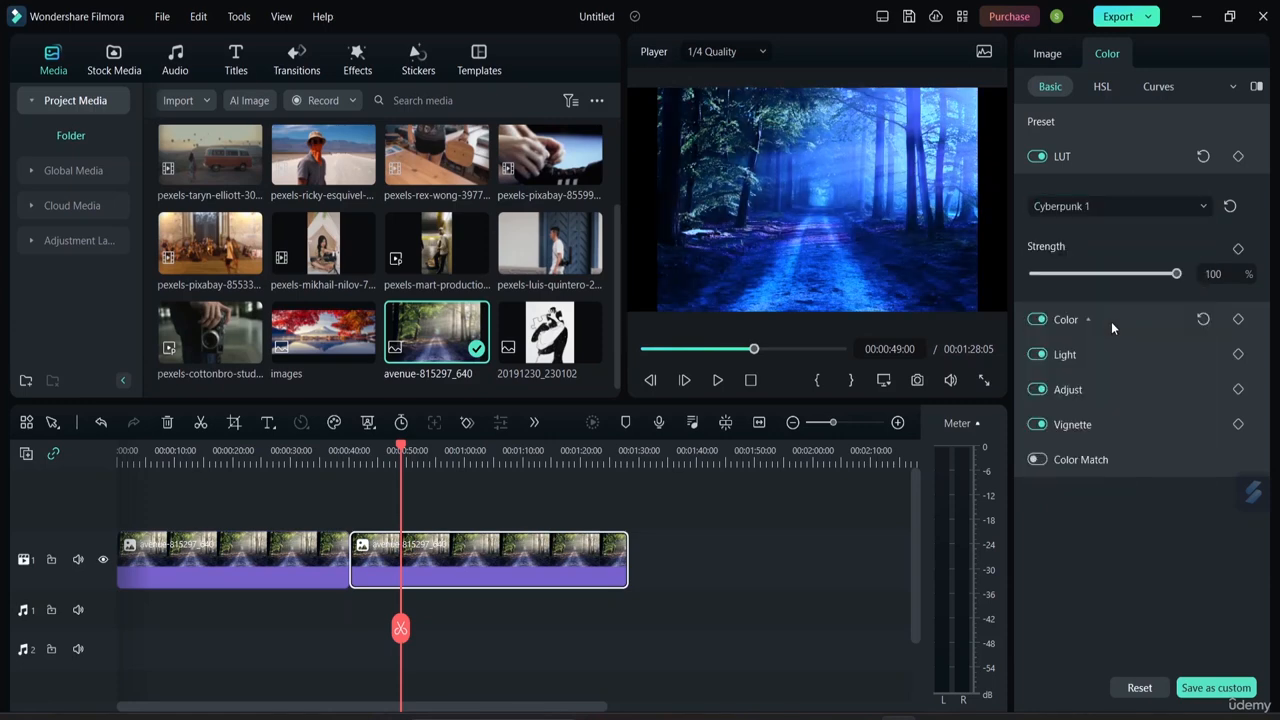
Apply the B&W Film LUT to the second clip.
{"action": "left_click", "coordinate": [1193, 210]}
{"action": "scroll", "coordinate": [1083, 309], "scroll_direction": "down", "scroll_amount": 5}
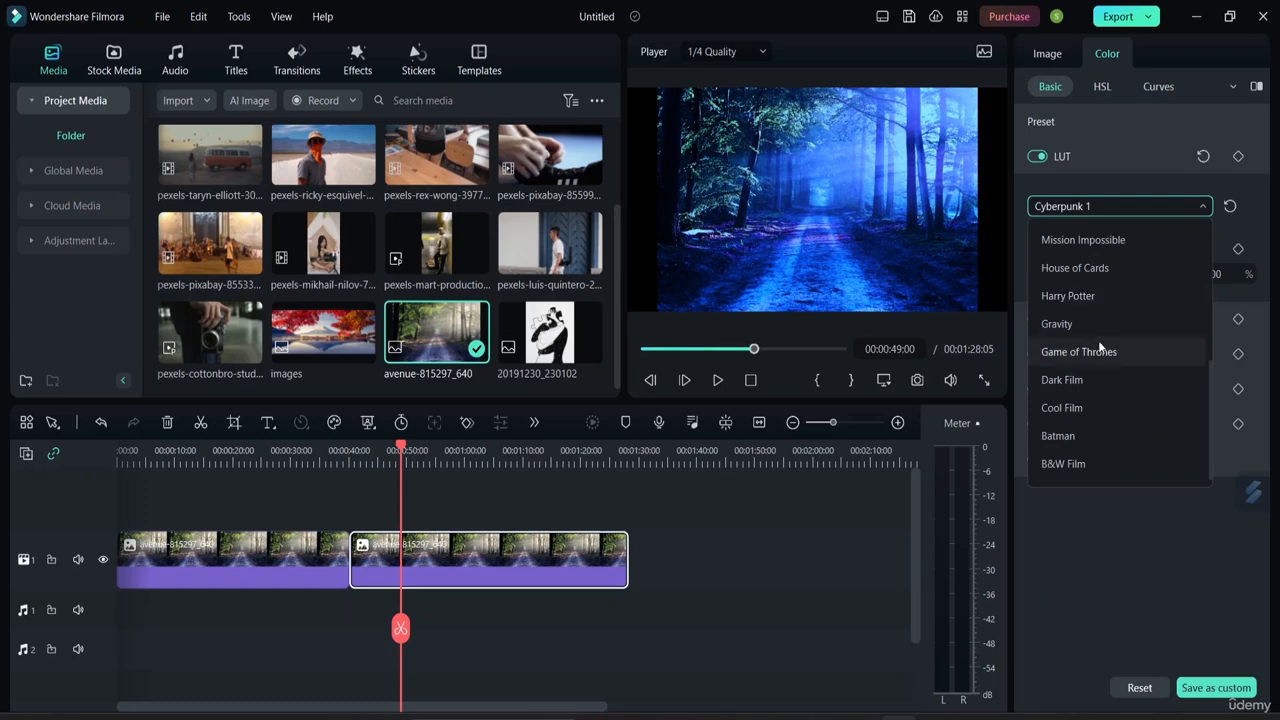
{"action": "left_click", "coordinate": [1074, 464]}
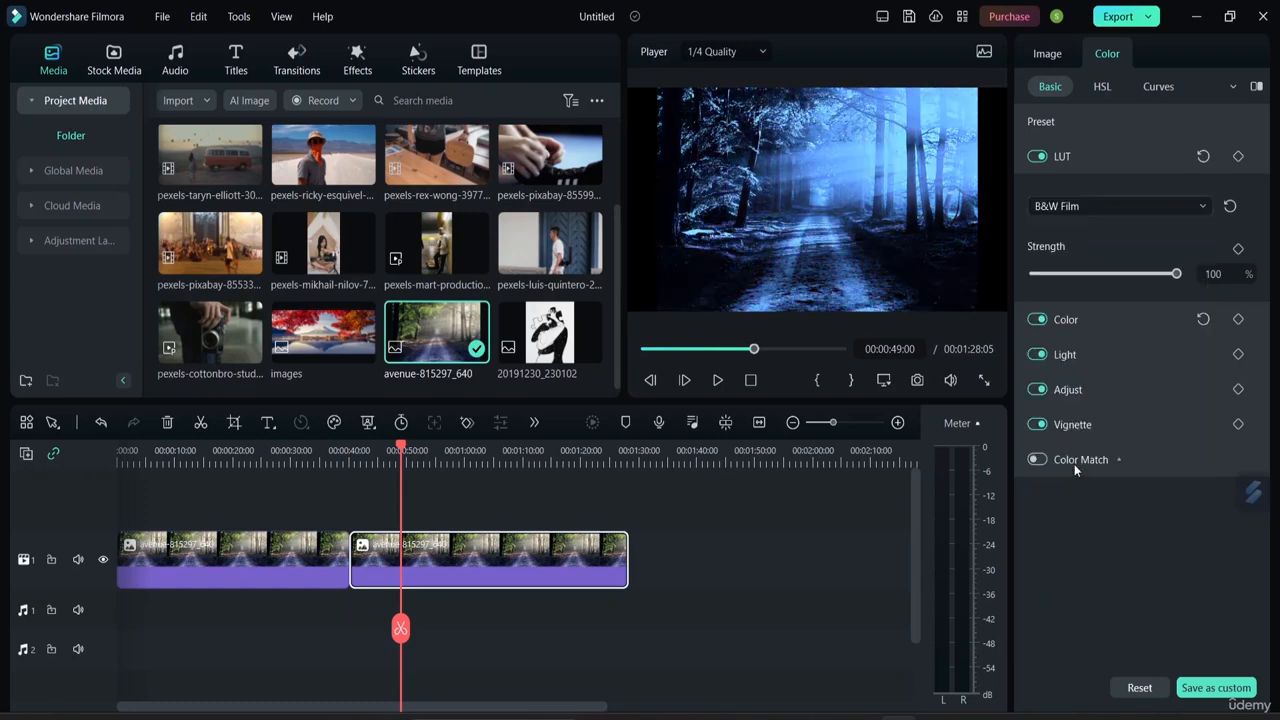
Try the Cyberpunk 2 LUT on the second clip.
{"action": "left_click", "coordinate": [1144, 205]}
{"action": "scroll", "coordinate": [1090, 300], "scroll_direction": "up", "scroll_amount": 5}
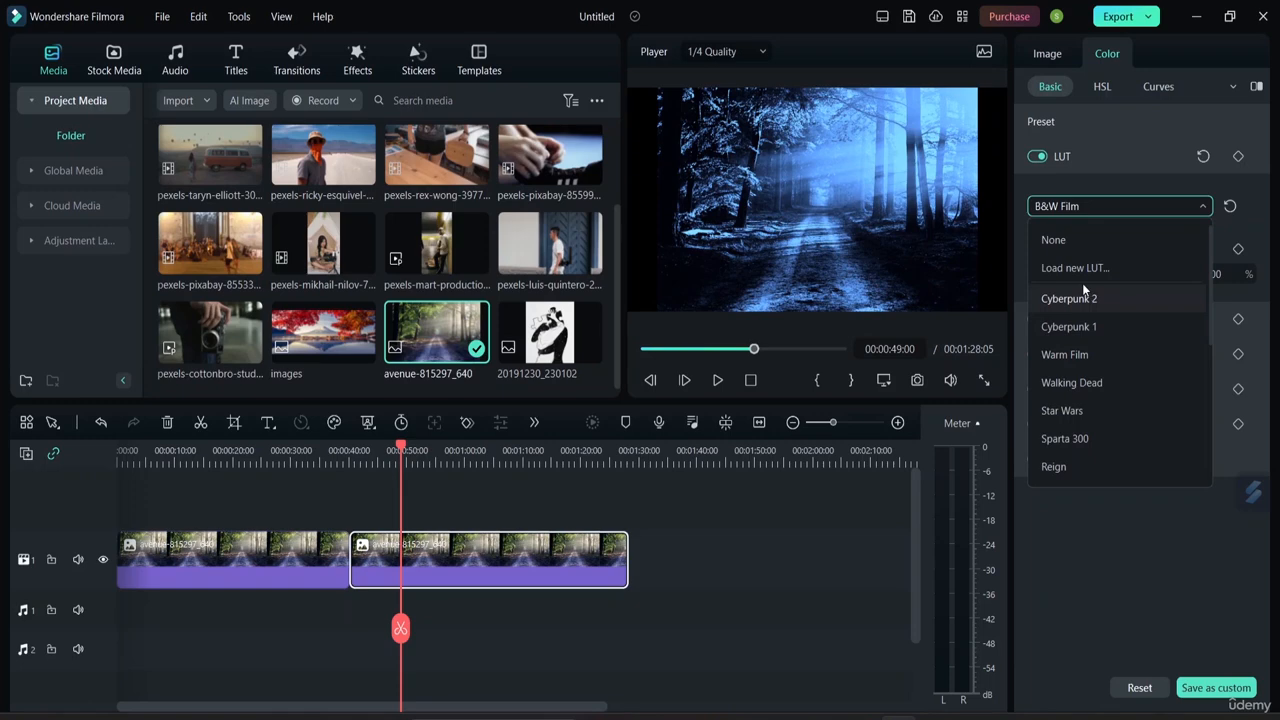
{"action": "left_click", "coordinate": [1097, 299]}
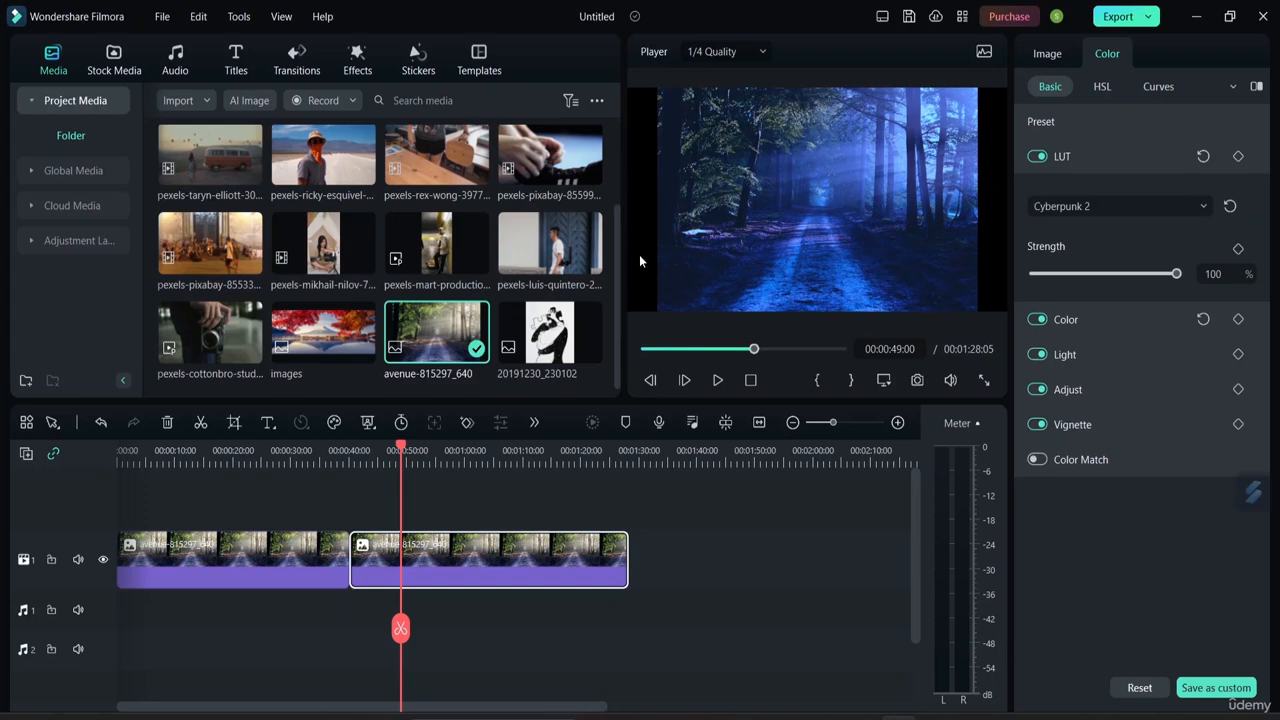
Apply the Walking Dead LUT to the second clip at 100% strength and collapse the LUT section.
{"action": "left_click", "coordinate": [1164, 204]}
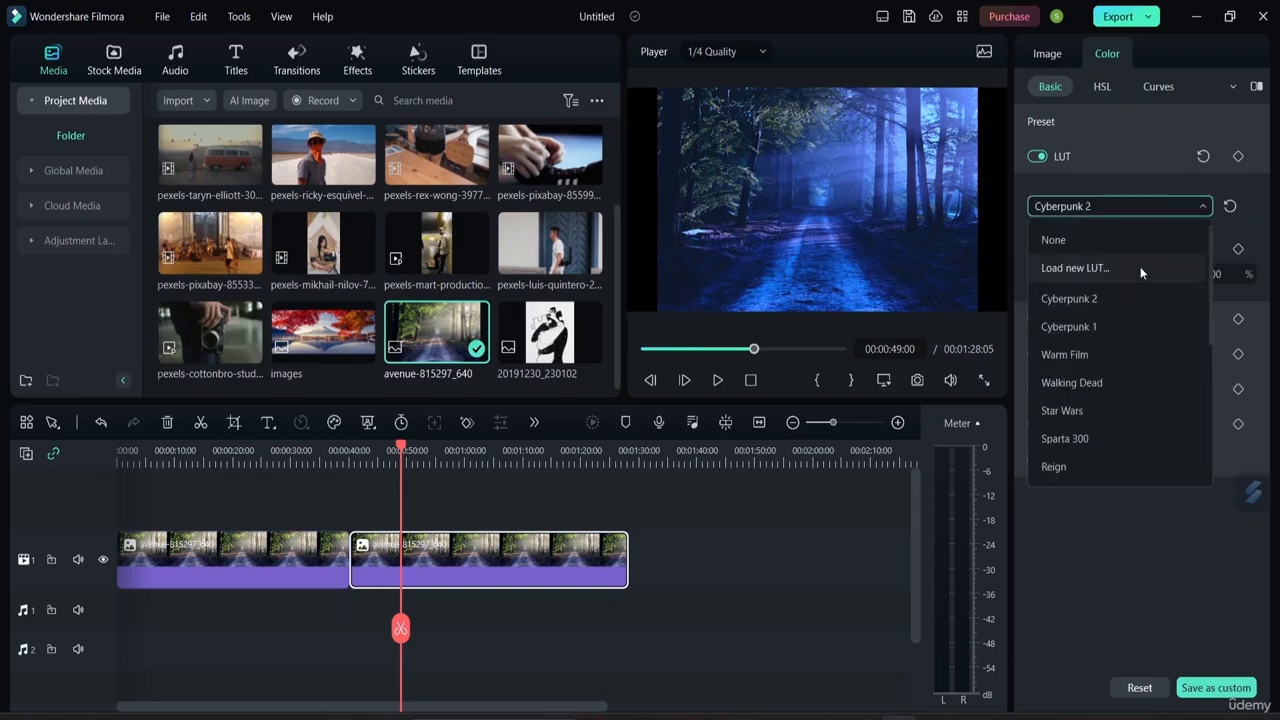
{"action": "left_click", "coordinate": [1071, 383]}
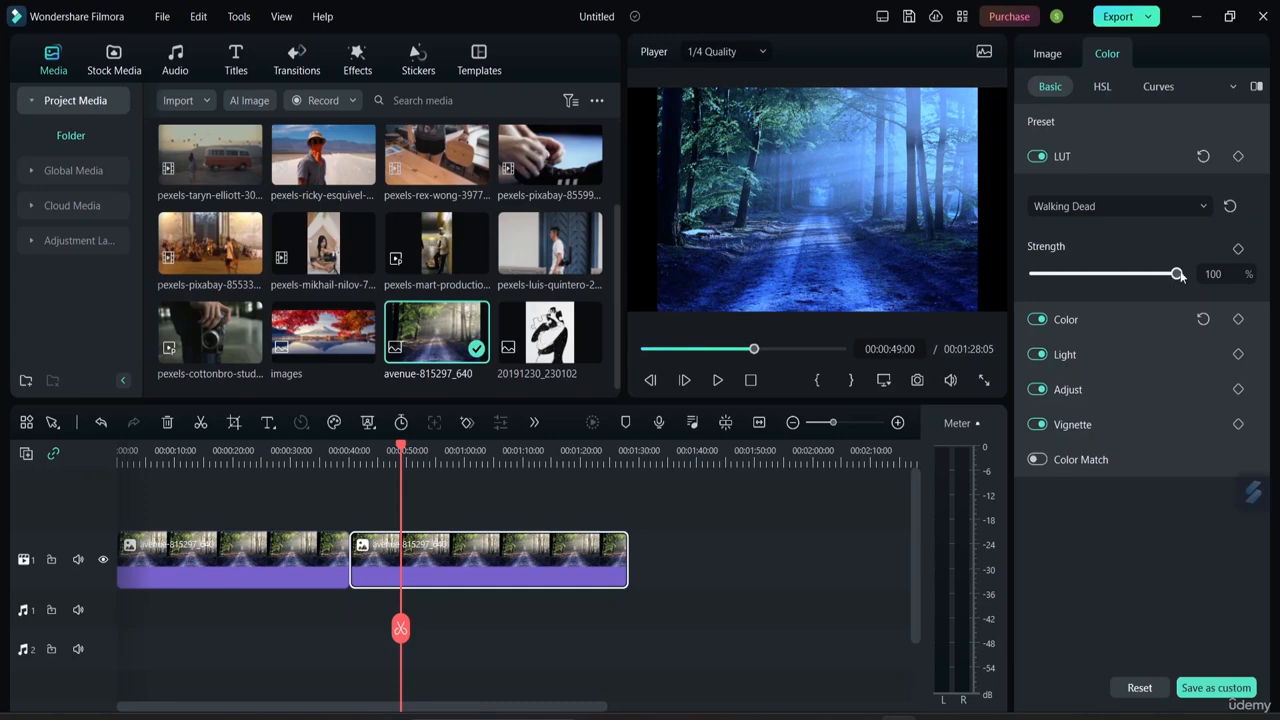
{"action": "mouse_move", "coordinate": [1180, 276]}
{"action": "left_mouse_down"}
{"action": "mouse_move", "coordinate": [1067, 277]}
{"action": "mouse_move", "coordinate": [1188, 274]}
{"action": "left_mouse_up"}
{"action": "left_click", "coordinate": [1079, 157]}
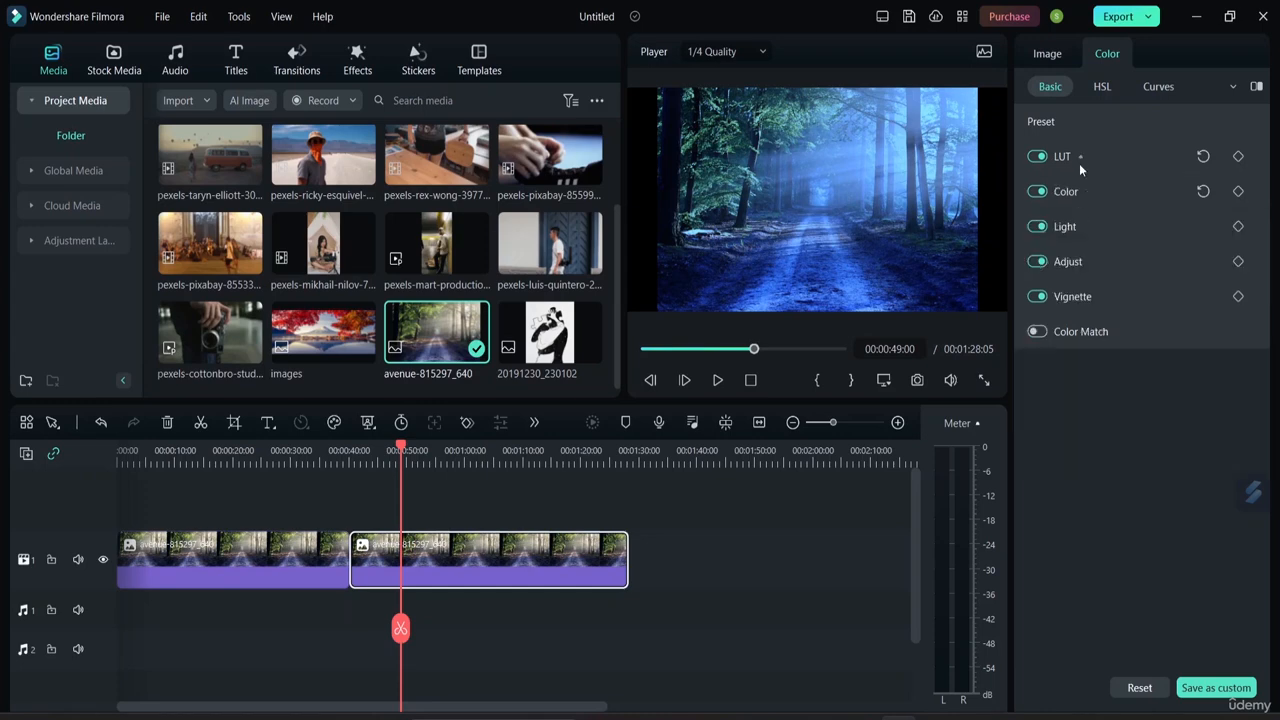
Set the second clip's color Temperature to -46.20 and its Tint to -8.77.
{"action": "left_click", "coordinate": [1086, 193]}
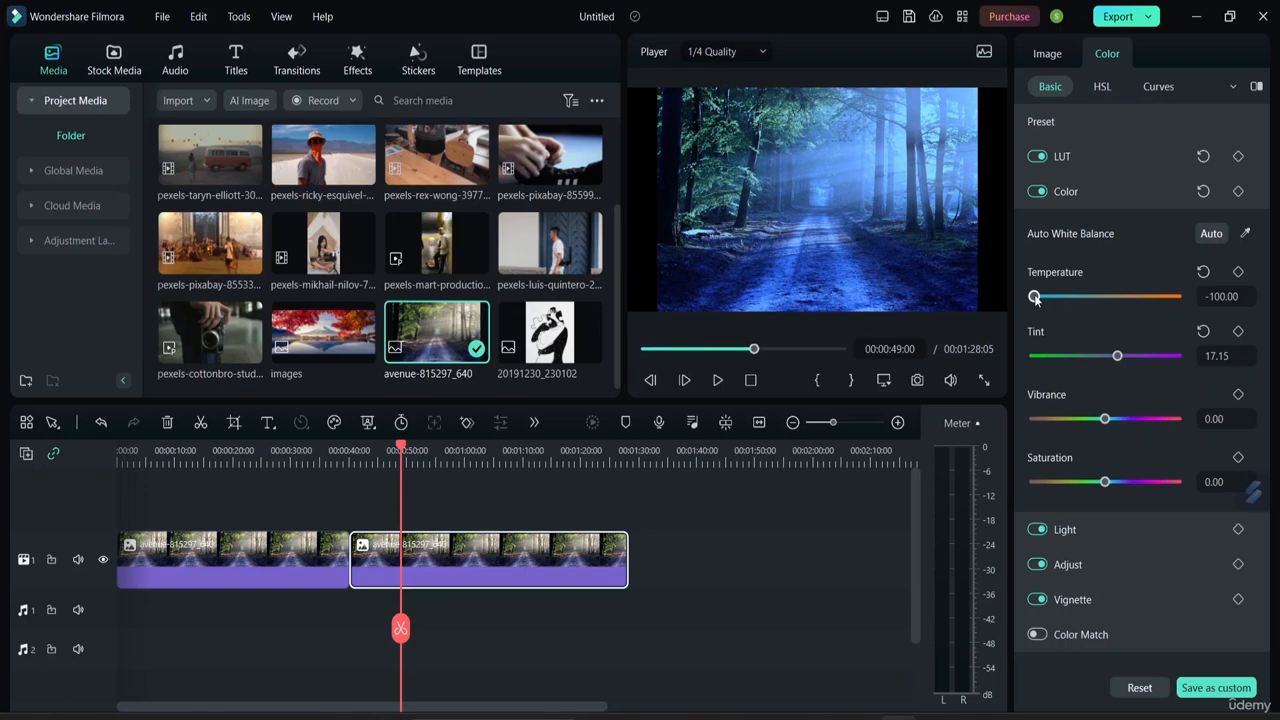
{"action": "left_click_drag", "start_coordinate": [1036, 298], "coordinate": [1074, 306]}
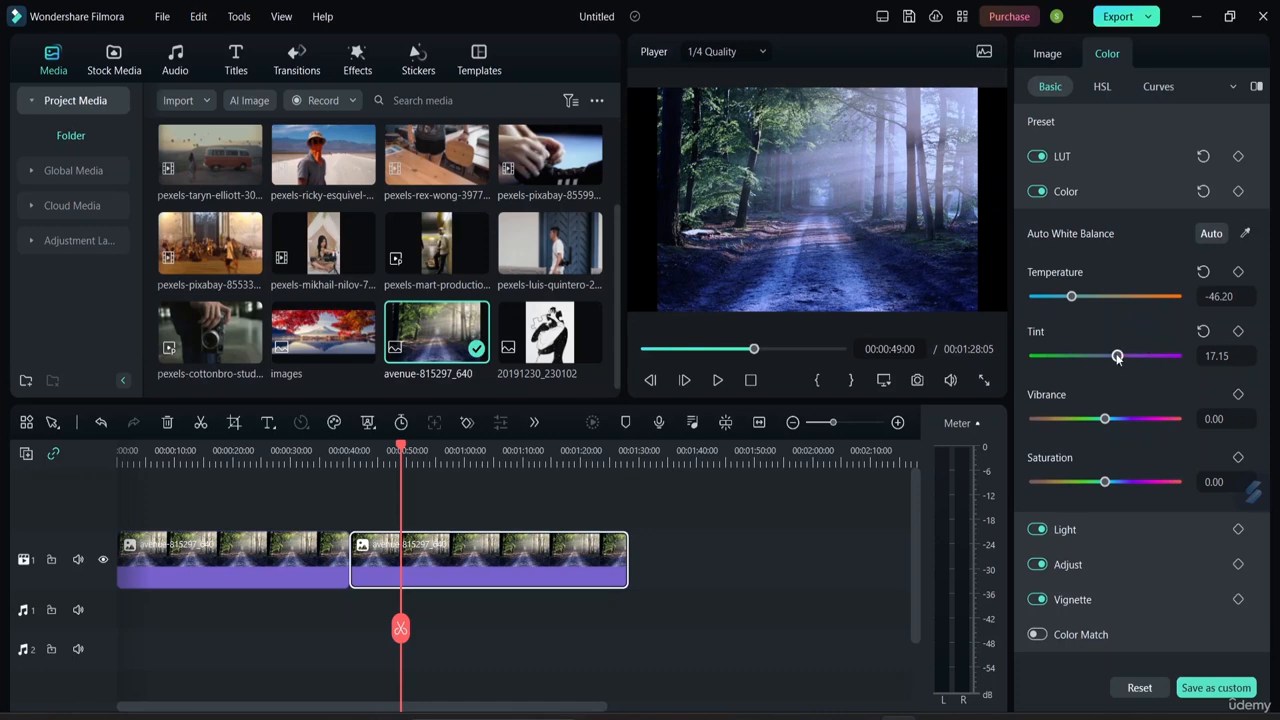
{"action": "mouse_move", "coordinate": [1117, 356]}
{"action": "left_mouse_down"}
{"action": "mouse_move", "coordinate": [1008, 358]}
{"action": "mouse_move", "coordinate": [1124, 367]}
{"action": "mouse_move", "coordinate": [1072, 362]}
{"action": "mouse_move", "coordinate": [1101, 365]}
{"action": "left_mouse_up"}
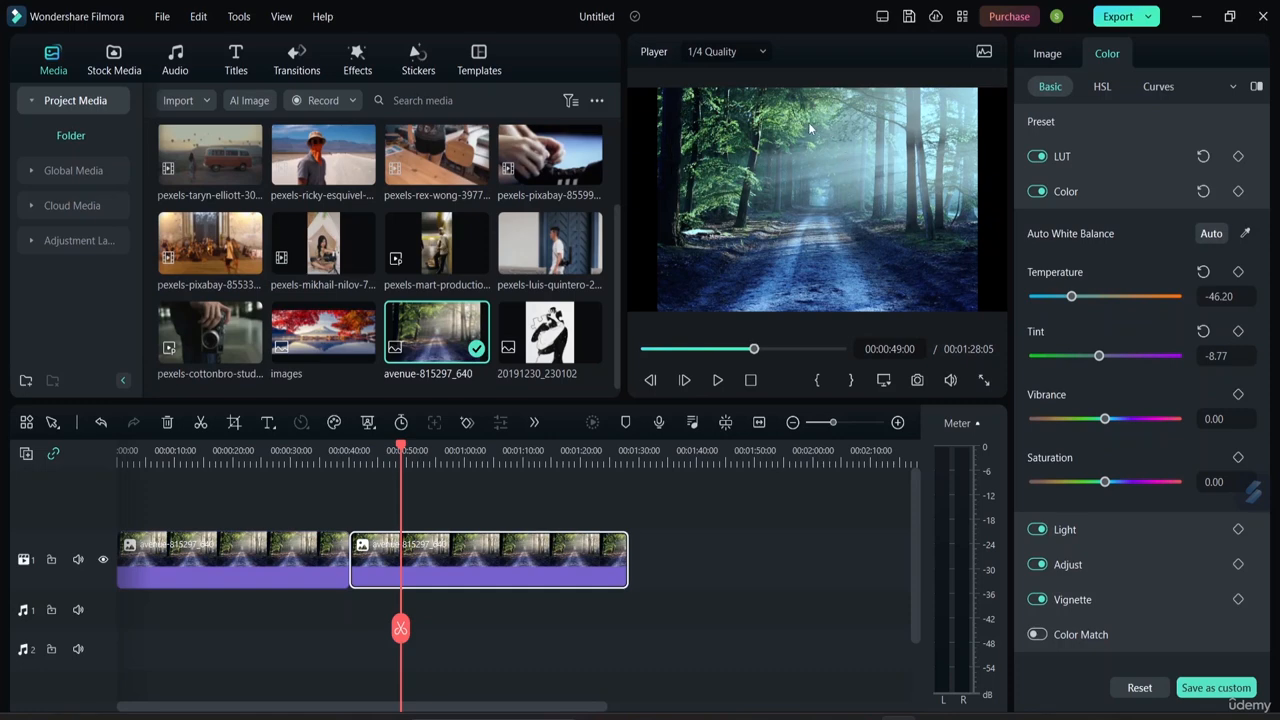
Set Vibrance to 19.30 and Saturation to 47.37 after trying both Vibrance extremes, and adjust Tint to -7.60.
{"action": "left_click_drag", "start_coordinate": [1104, 419], "coordinate": [1160, 420]}
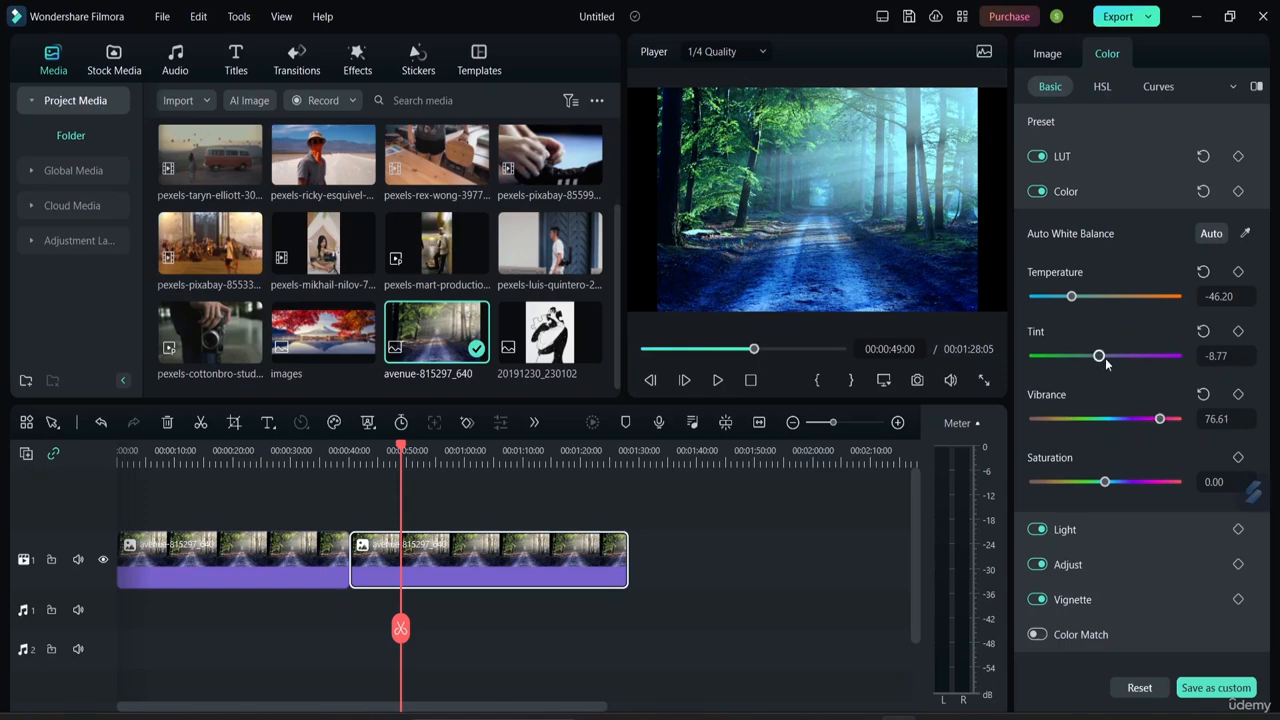
{"action": "left_click_drag", "start_coordinate": [1103, 357], "coordinate": [1100, 393]}
{"action": "left_click_drag", "start_coordinate": [1159, 418], "coordinate": [1016, 433]}
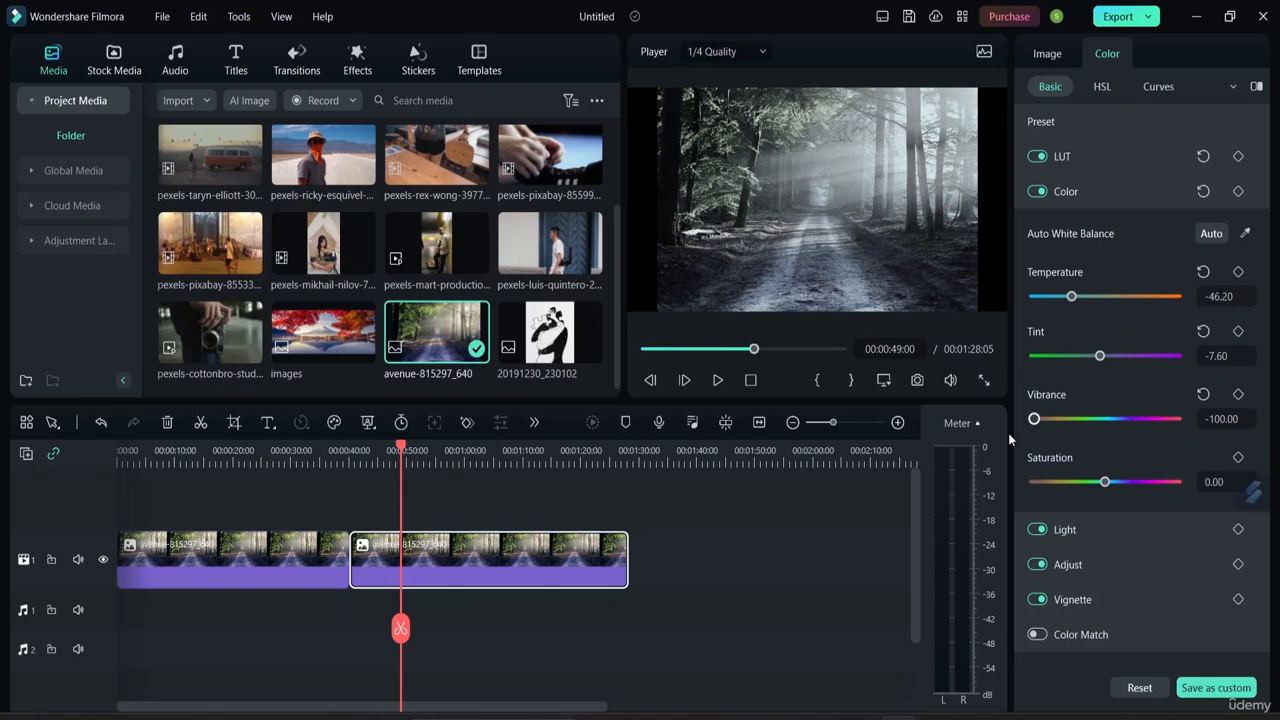
{"action": "left_click_drag", "start_coordinate": [1034, 420], "coordinate": [1119, 427]}
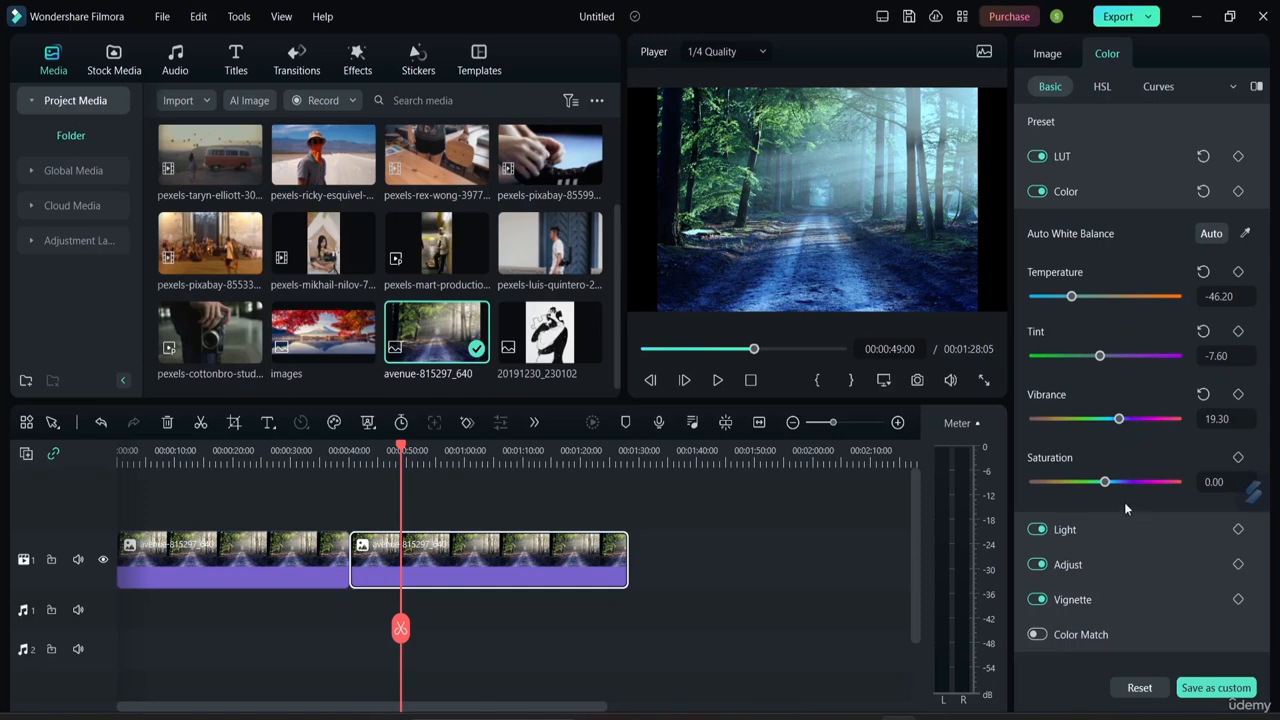
{"action": "left_click_drag", "start_coordinate": [1098, 487], "coordinate": [1138, 490]}
Apply Auto White Balance, try sampling a bright area of the preview instead, and reapply the automatic balance before collapsing the Color section.
{"action": "left_click", "coordinate": [1205, 236]}
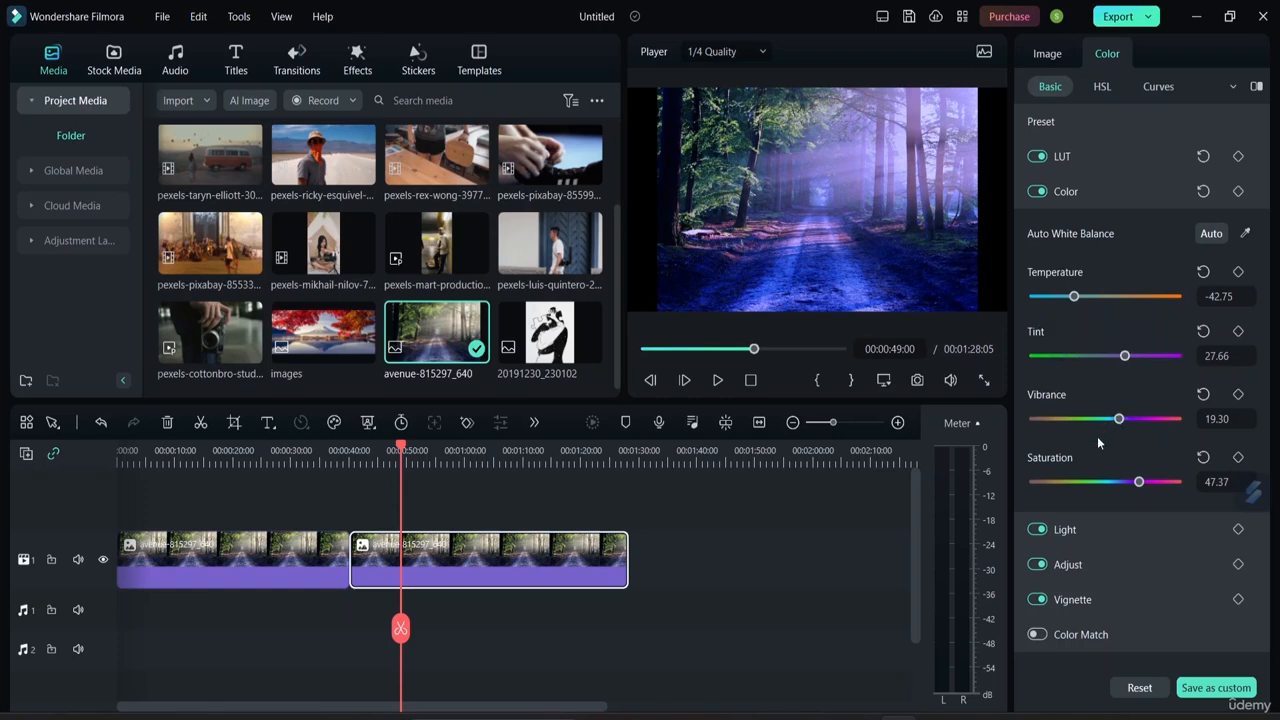
{"action": "left_click", "coordinate": [1245, 234]}
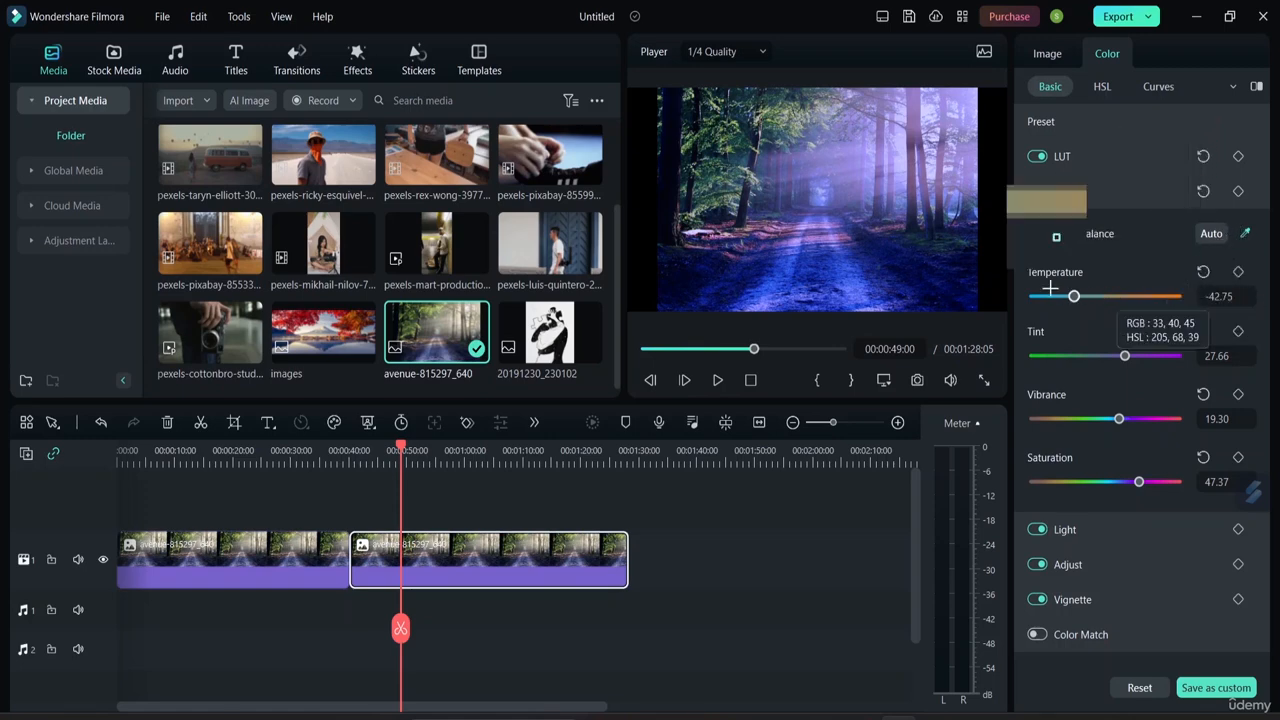
{"action": "left_click", "coordinate": [914, 140]}
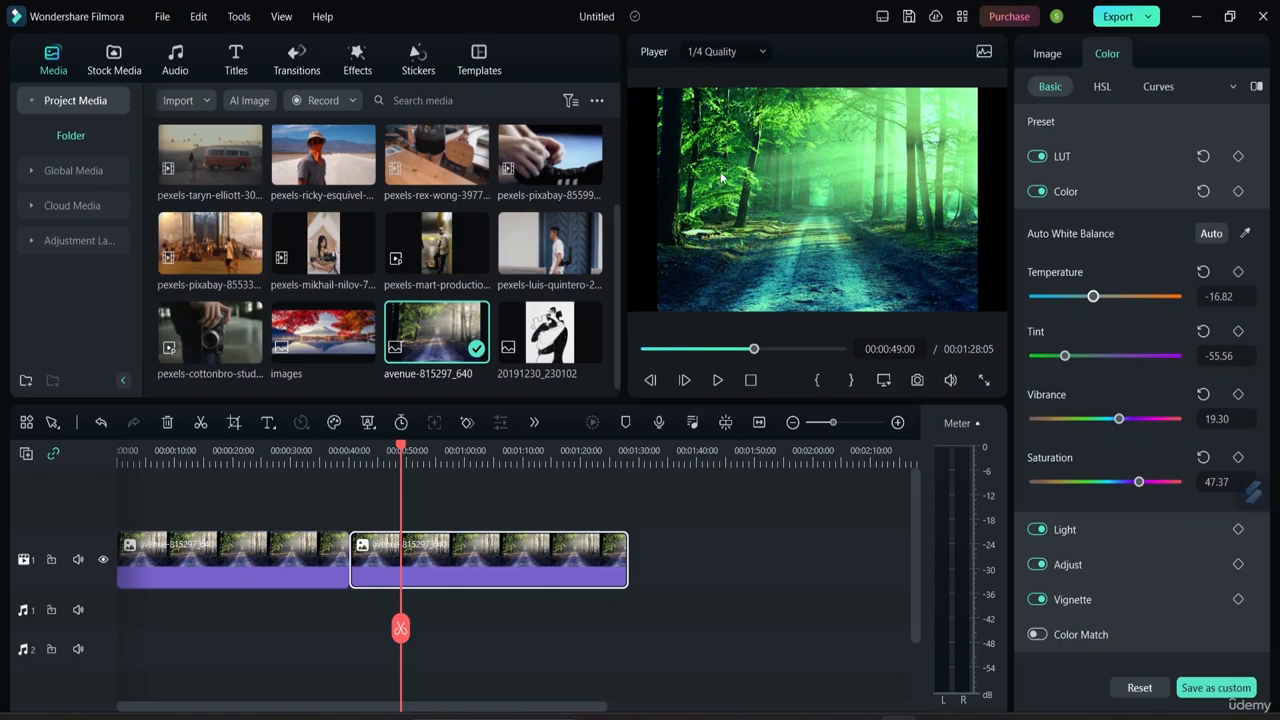
{"action": "left_click", "coordinate": [1208, 232]}
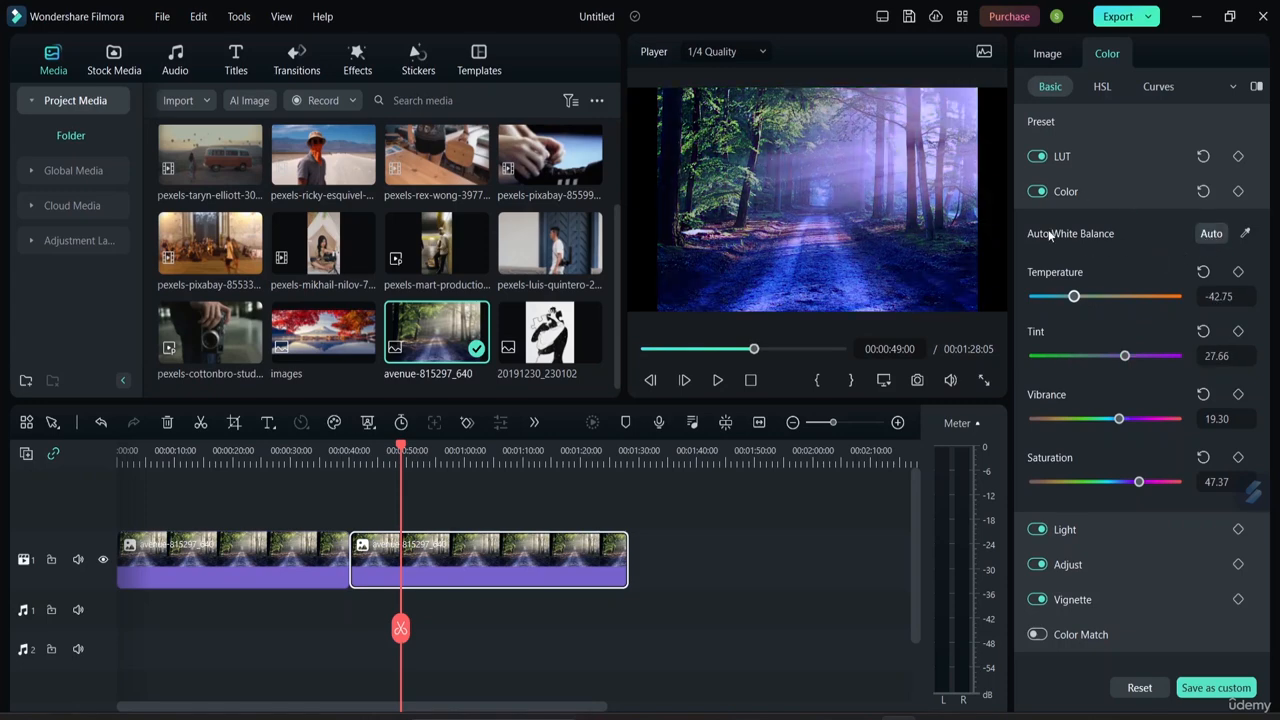
{"action": "left_click", "coordinate": [1089, 190]}
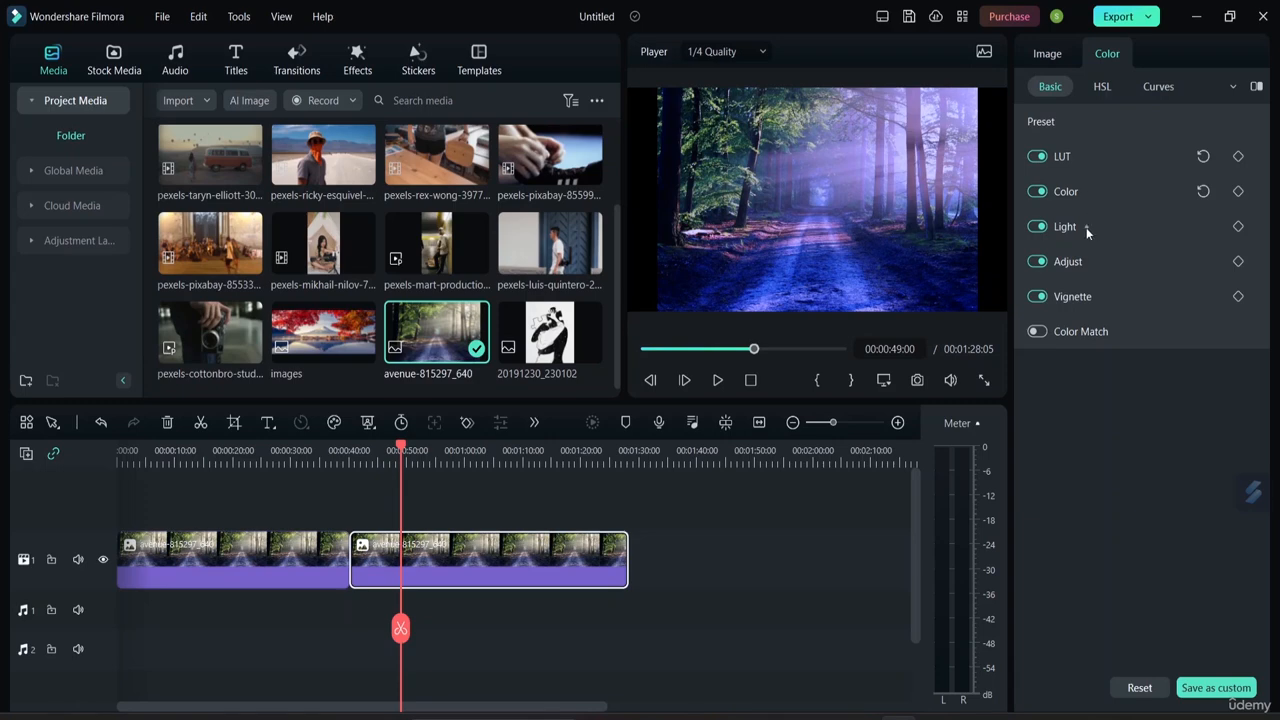
Set the second clip's Exposure to 28.65 in the Light settings, trying -100 first.
{"action": "left_click", "coordinate": [1086, 227]}
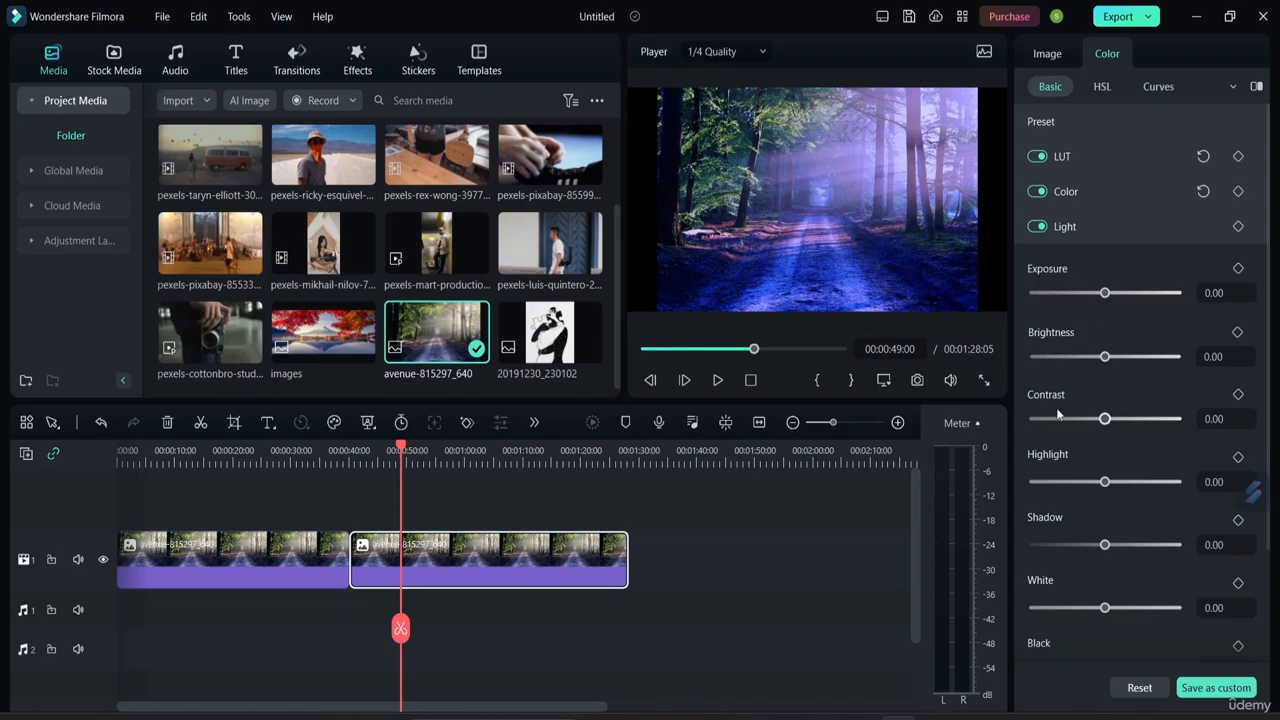
{"action": "scroll", "coordinate": [1062, 454], "scroll_direction": "down", "scroll_amount": 1}
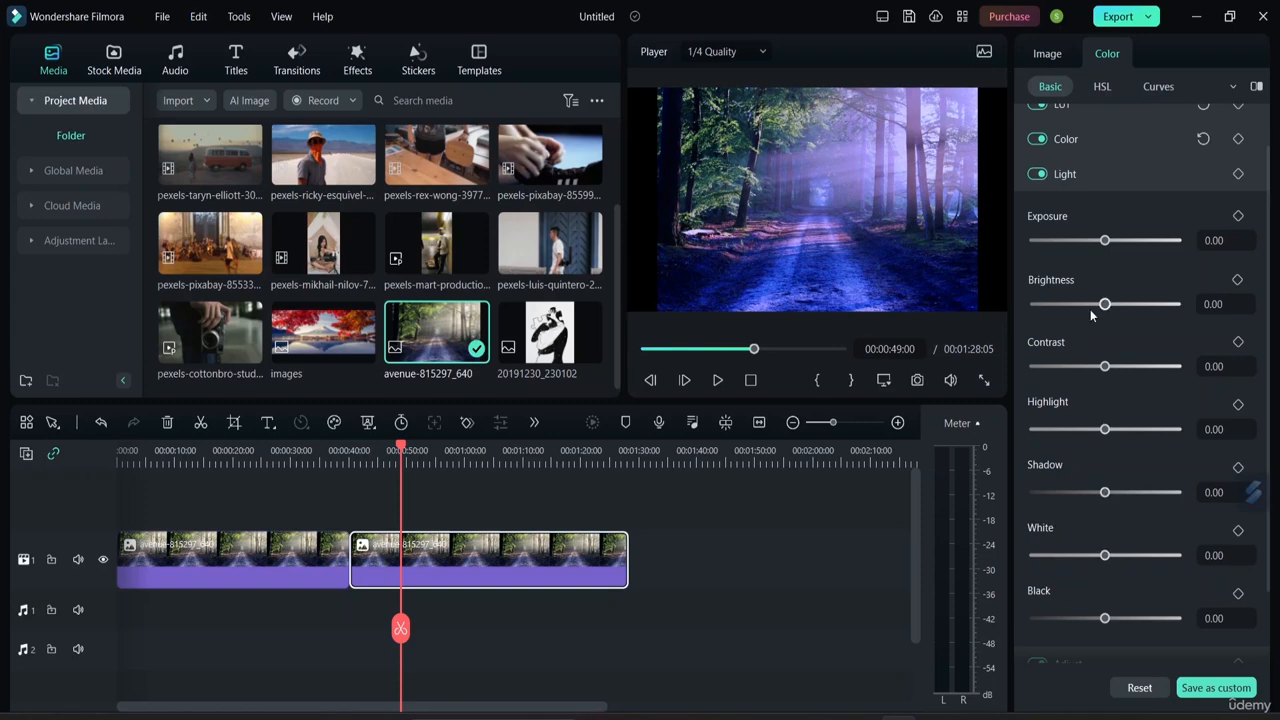
{"action": "scroll", "coordinate": [1090, 312], "scroll_direction": "up", "scroll_amount": 1}
{"action": "left_click_drag", "start_coordinate": [1105, 293], "coordinate": [1015, 317]}
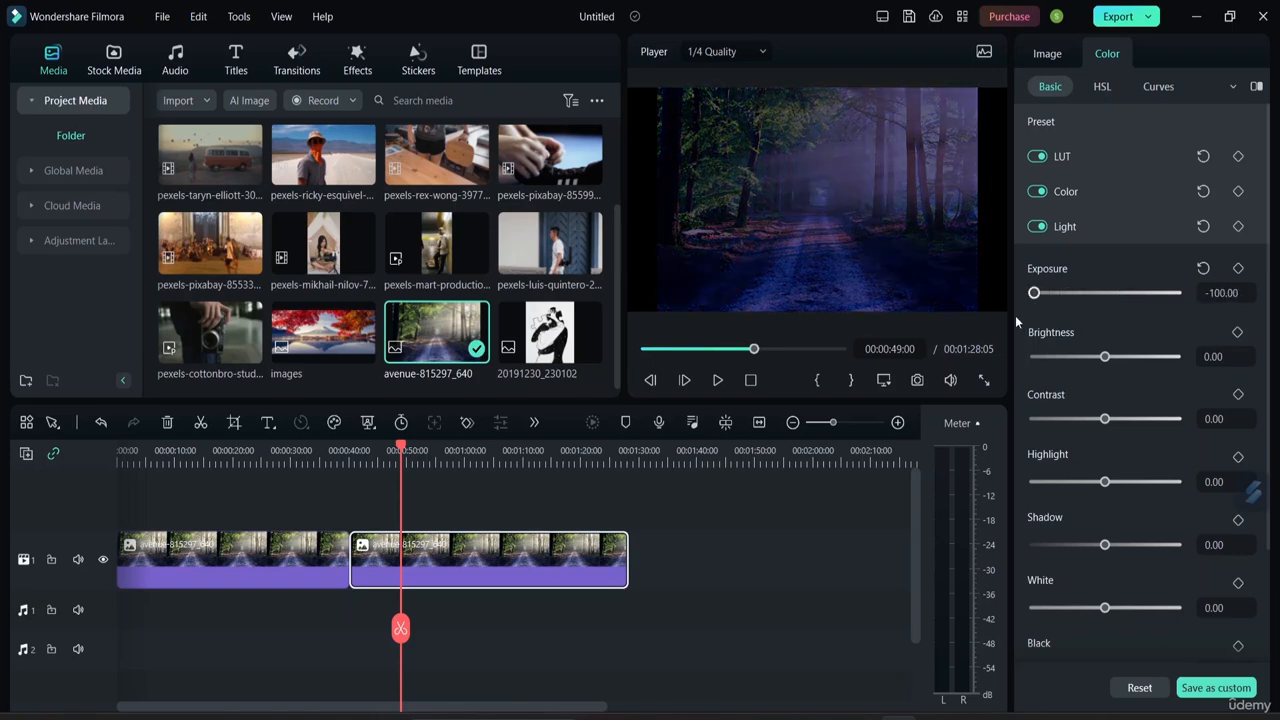
{"action": "left_click_drag", "start_coordinate": [1015, 315], "coordinate": [1122, 322]}
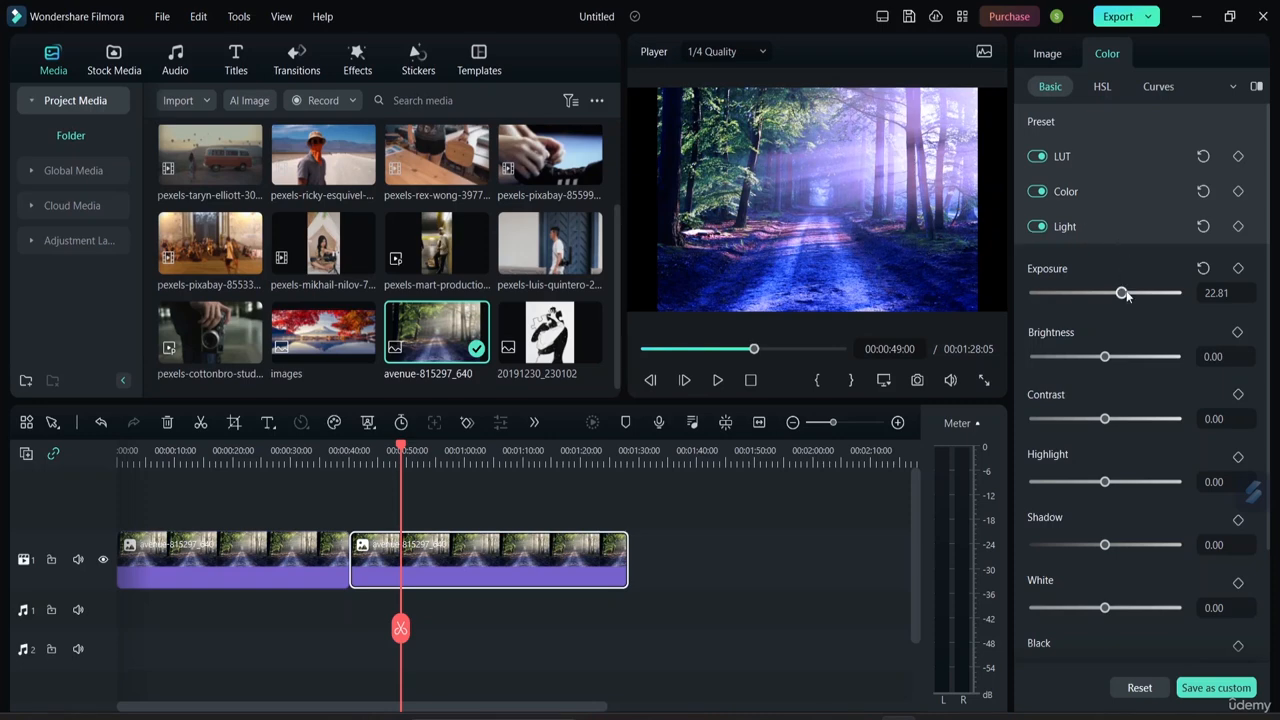
{"action": "mouse_move", "coordinate": [1122, 294]}
{"action": "left_mouse_down"}
{"action": "mouse_move", "coordinate": [1155, 308]}
{"action": "mouse_move", "coordinate": [1017, 331]}
{"action": "mouse_move", "coordinate": [1051, 300]}
{"action": "mouse_move", "coordinate": [1126, 308]}
{"action": "left_mouse_up"}
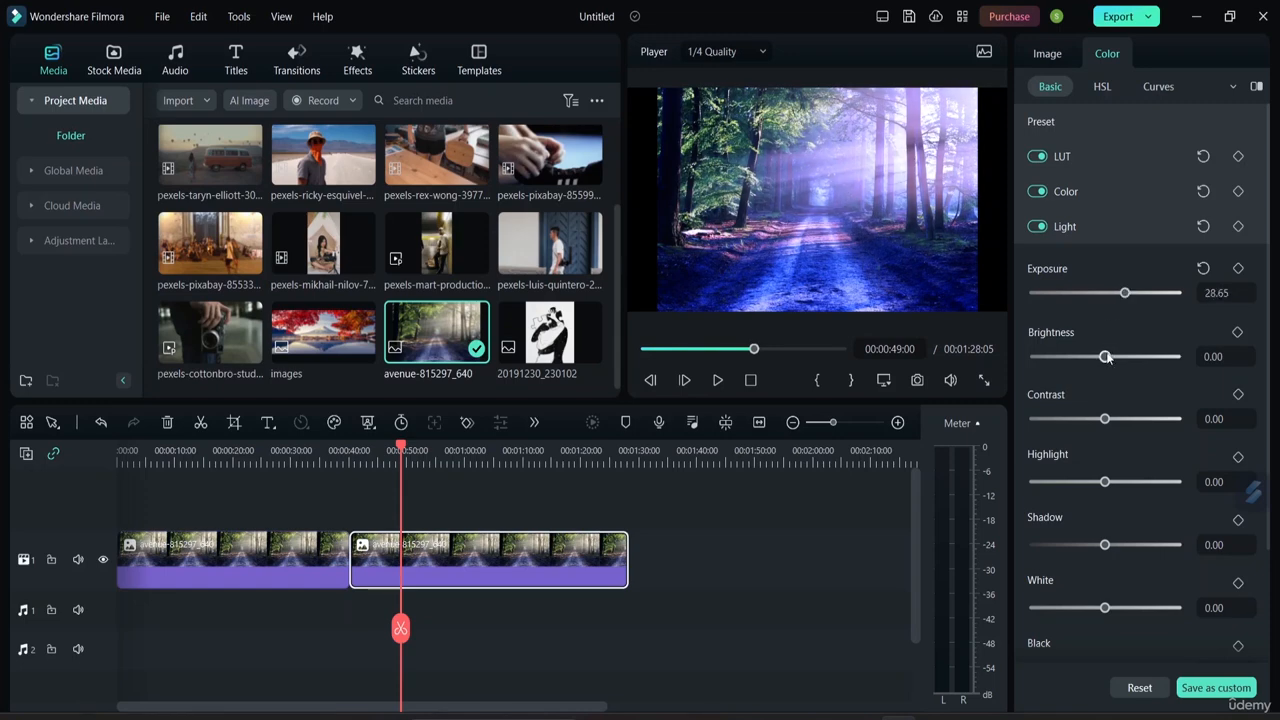
Set Brightness to -8.88 and Contrast to -25.15 in the Light settings.
{"action": "mouse_move", "coordinate": [1107, 358]}
{"action": "left_mouse_down"}
{"action": "mouse_move", "coordinate": [1023, 363]}
{"action": "mouse_move", "coordinate": [1107, 376]}
{"action": "left_mouse_up"}
{"action": "left_click_drag", "start_coordinate": [1124, 377], "coordinate": [1172, 371]}
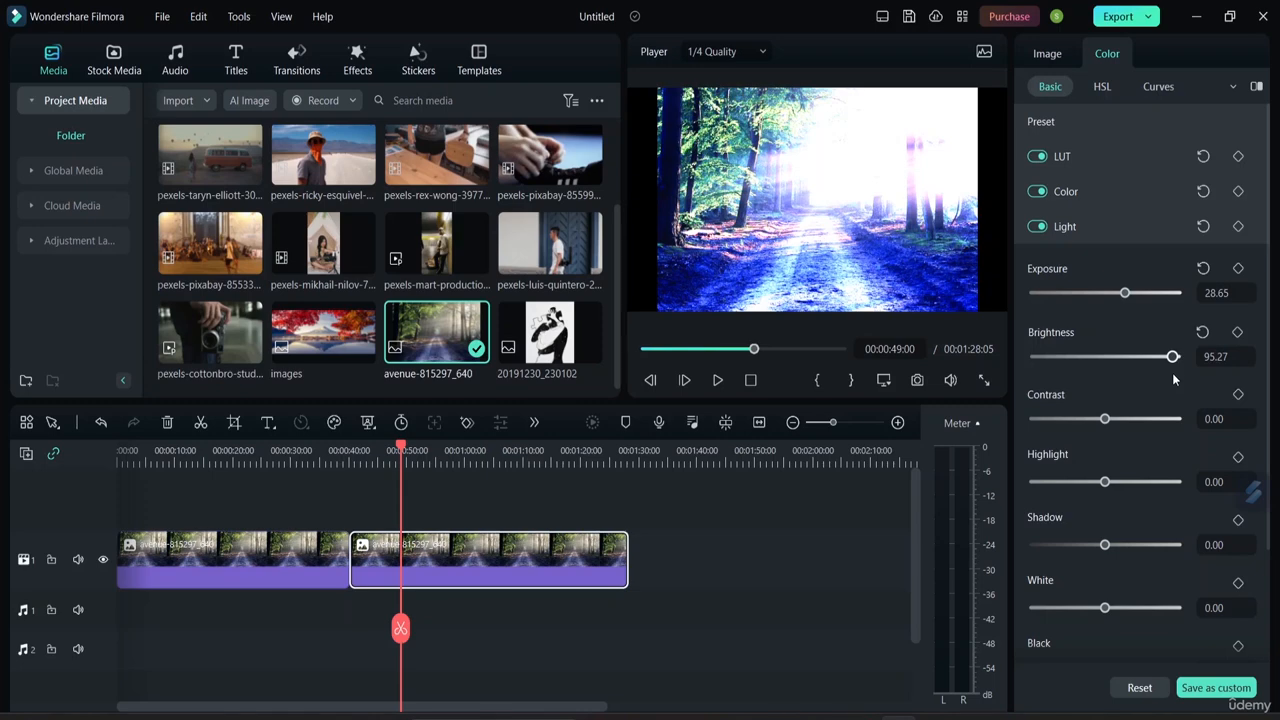
{"action": "left_click_drag", "start_coordinate": [1172, 371], "coordinate": [1099, 373]}
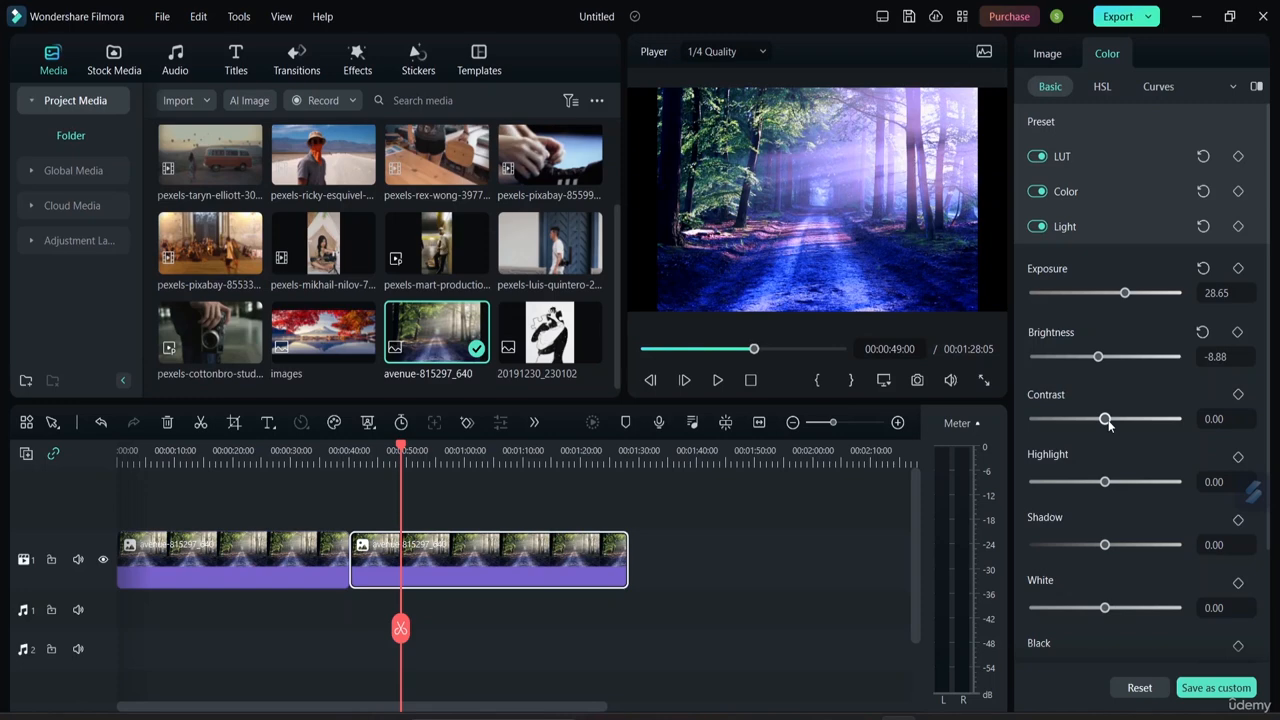
{"action": "left_click_drag", "start_coordinate": [1108, 424], "coordinate": [1054, 463]}
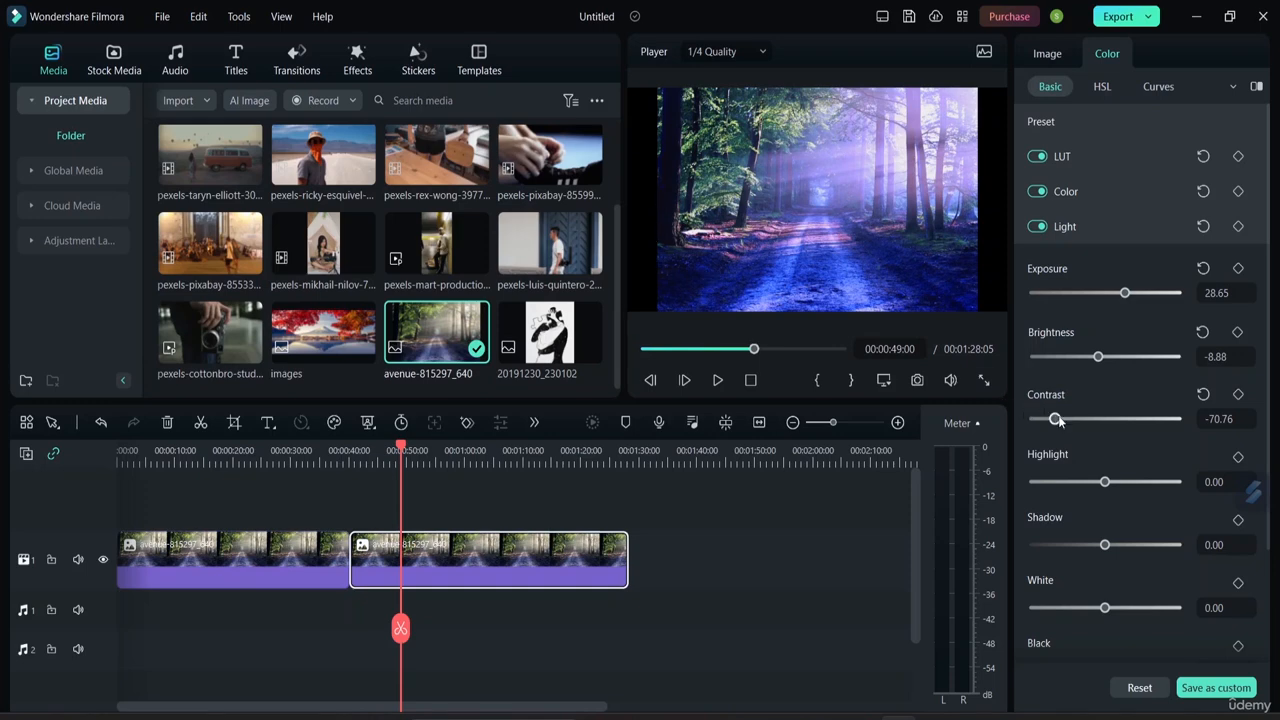
{"action": "left_click_drag", "start_coordinate": [1056, 418], "coordinate": [1087, 430]}
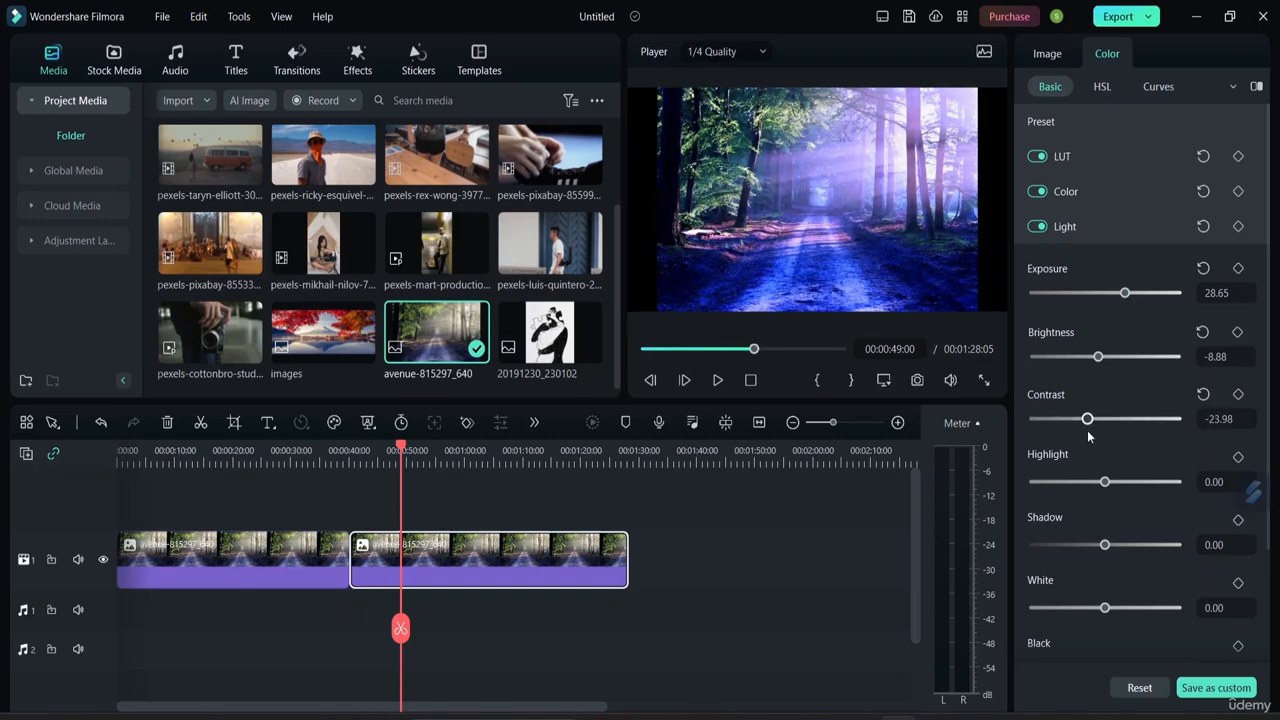
Set Highlight to 25.15, Shadow to -100, White to -18.13 and Black to -11.11, and collapse the Light section.
{"action": "mouse_move", "coordinate": [1104, 481]}
{"action": "left_mouse_down"}
{"action": "mouse_move", "coordinate": [1170, 484]}
{"action": "mouse_move", "coordinate": [1091, 492]}
{"action": "mouse_move", "coordinate": [1122, 490]}
{"action": "left_mouse_up"}
{"action": "left_click_drag", "start_coordinate": [1104, 548], "coordinate": [1012, 552]}
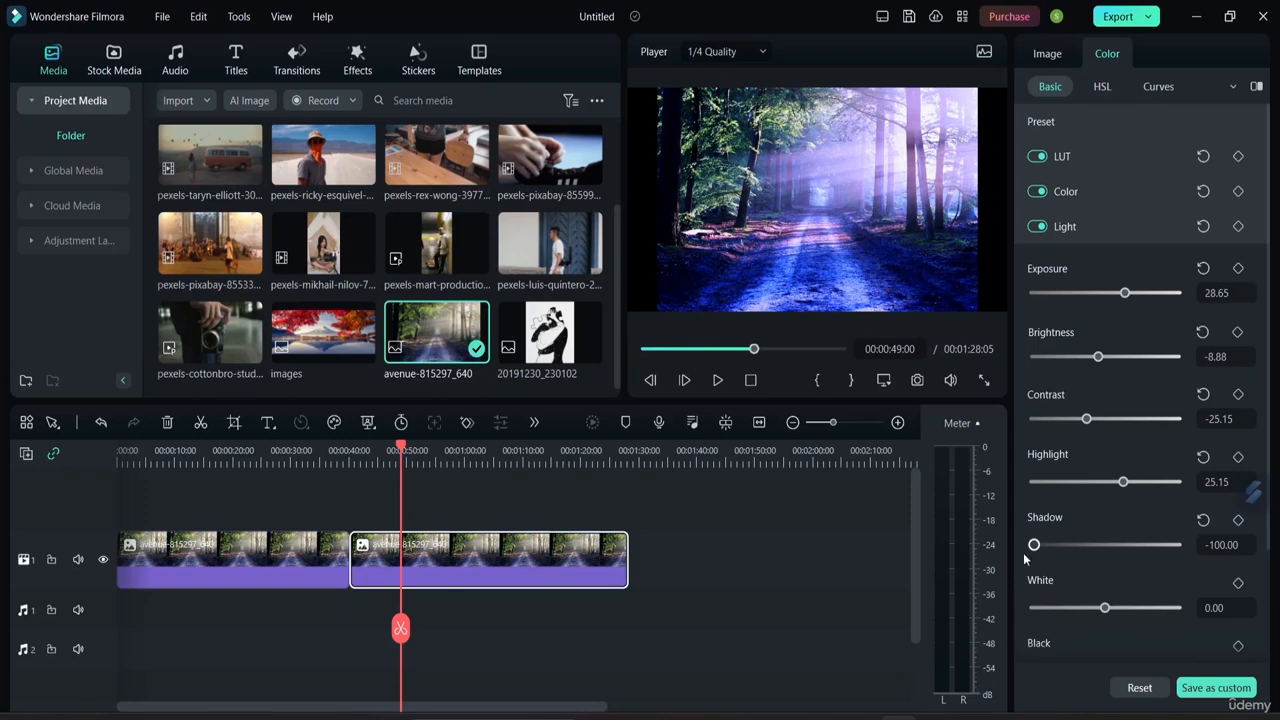
{"action": "mouse_move", "coordinate": [1105, 608]}
{"action": "left_mouse_down"}
{"action": "mouse_move", "coordinate": [1184, 617]}
{"action": "mouse_move", "coordinate": [1066, 622]}
{"action": "mouse_move", "coordinate": [1095, 617]}
{"action": "left_mouse_up"}
{"action": "scroll", "coordinate": [1094, 617], "scroll_direction": "down", "scroll_amount": 3}
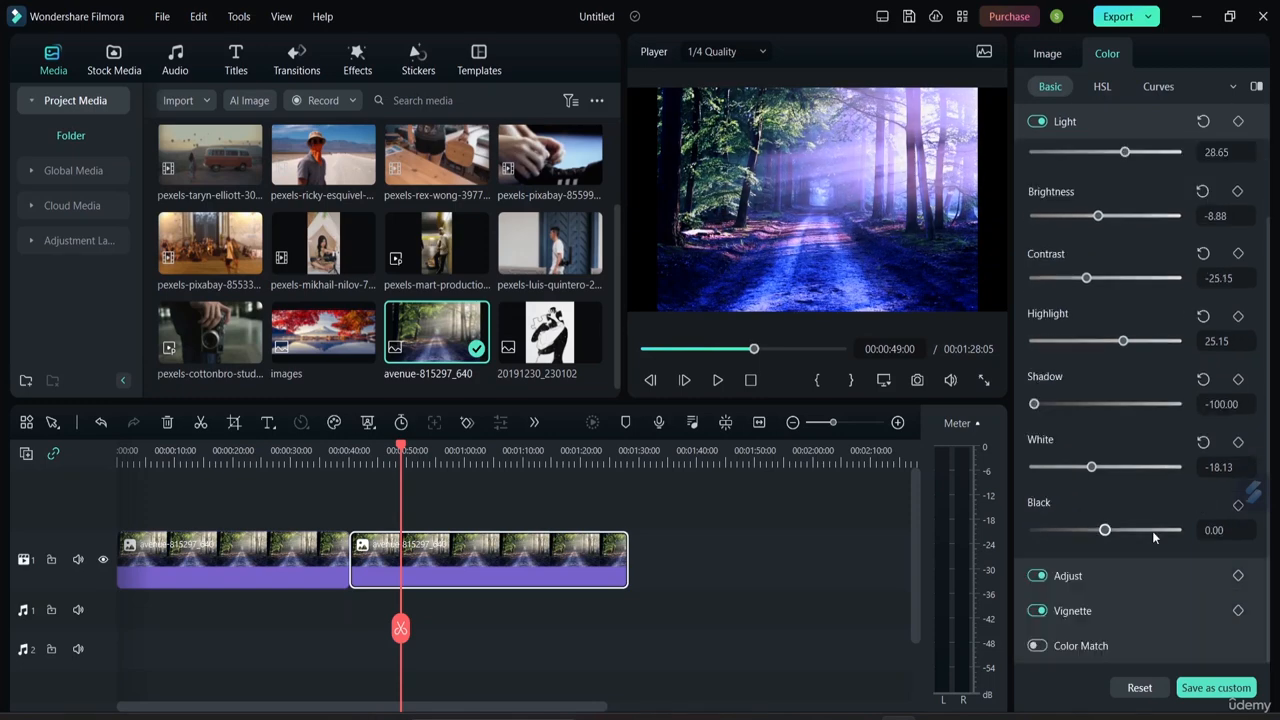
{"action": "mouse_move", "coordinate": [1110, 530]}
{"action": "left_mouse_down"}
{"action": "mouse_move", "coordinate": [1034, 534]}
{"action": "mouse_move", "coordinate": [1024, 548]}
{"action": "mouse_move", "coordinate": [1098, 546]}
{"action": "left_mouse_up"}
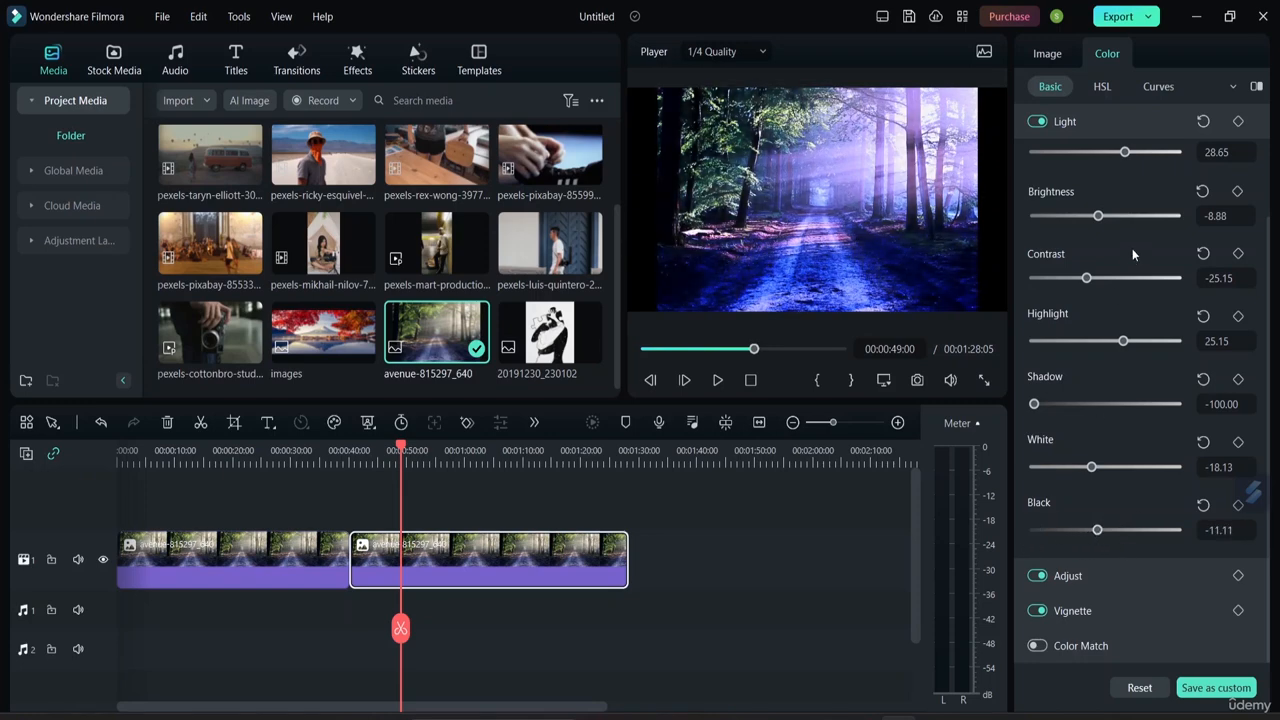
{"action": "scroll", "coordinate": [1131, 195], "scroll_direction": "up", "scroll_amount": 2}
{"action": "scroll", "coordinate": [1129, 232], "scroll_direction": "down", "scroll_amount": 1}
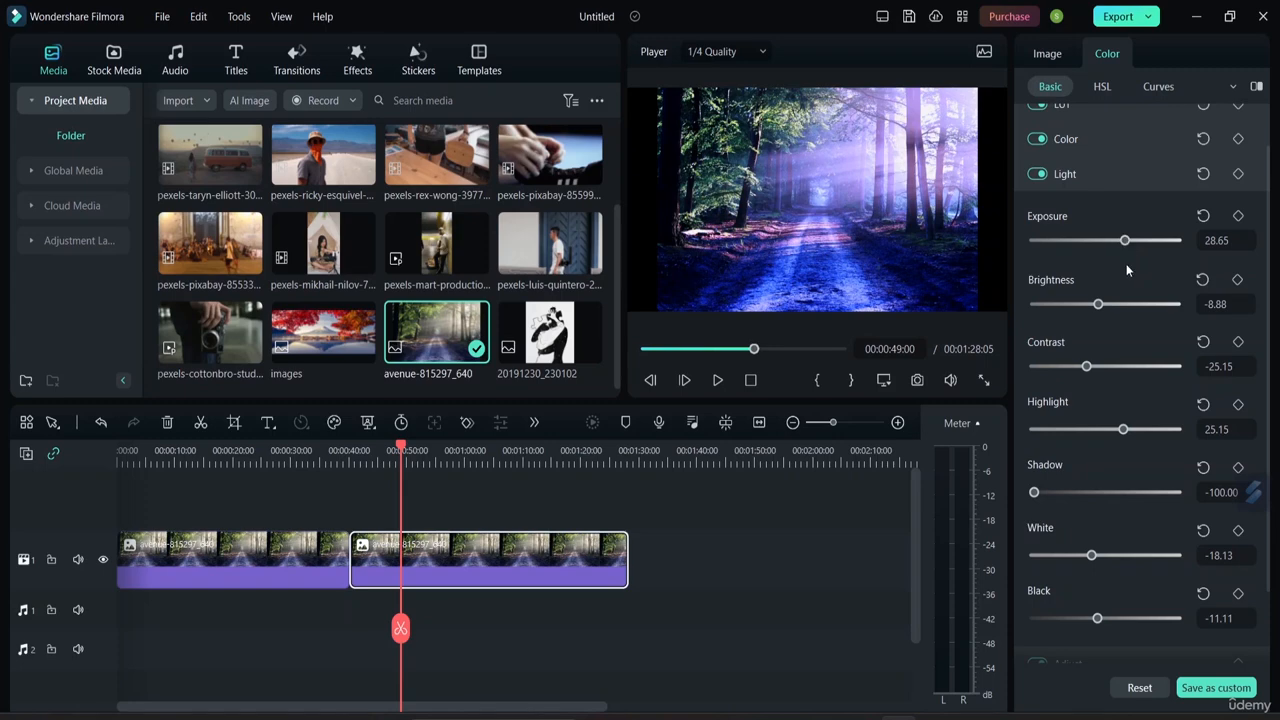
{"action": "left_click", "coordinate": [1087, 174]}
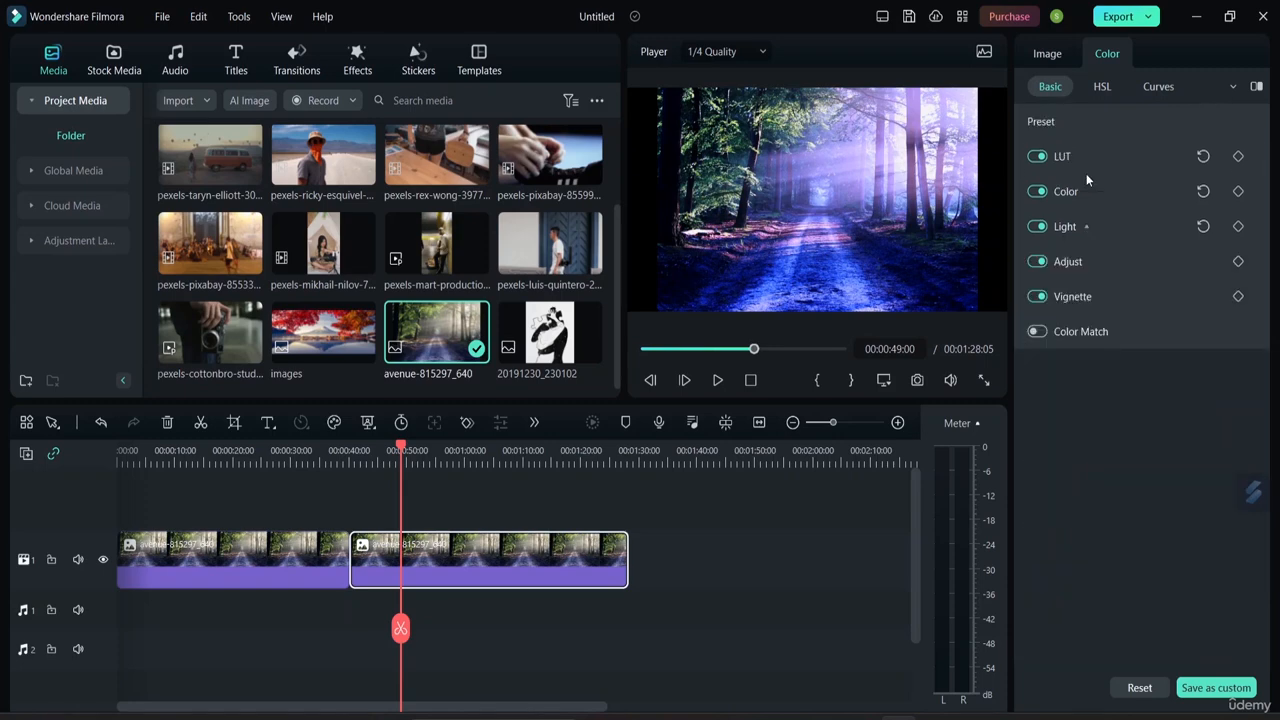
Try Sharpen at about 79 on the second clip and reset it to its default.
{"action": "left_click", "coordinate": [1090, 259]}
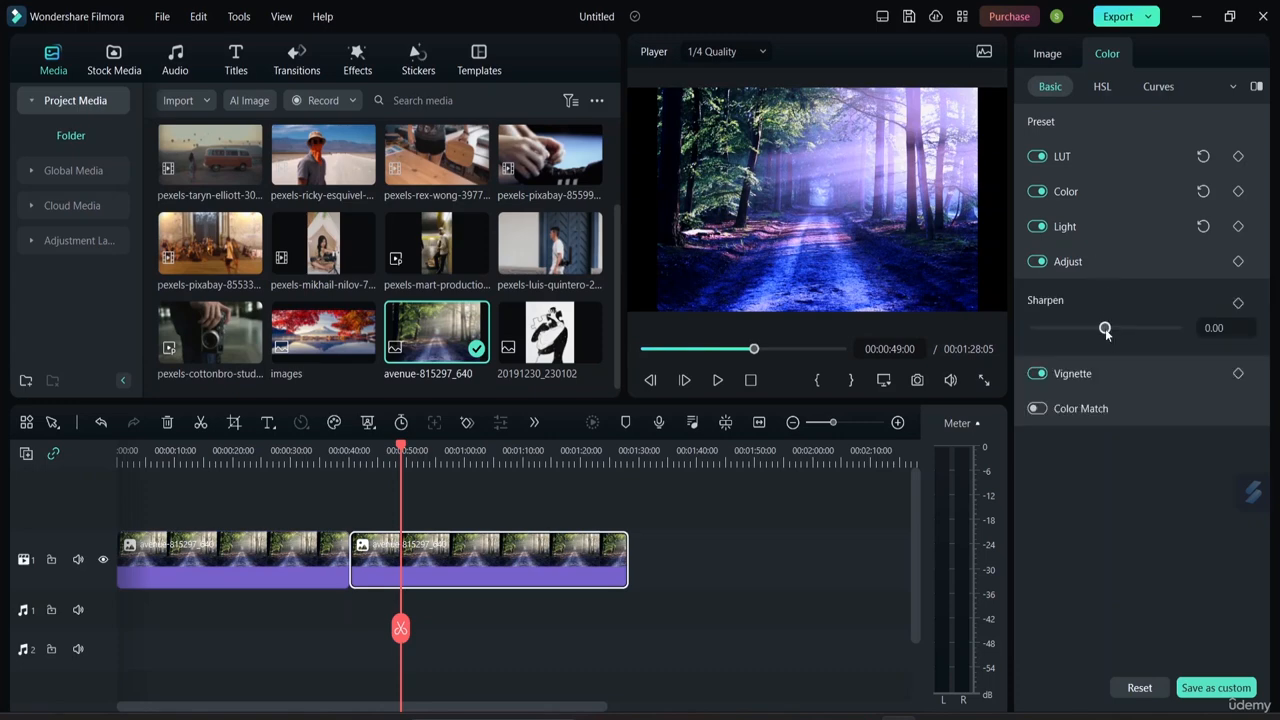
{"action": "left_click_drag", "start_coordinate": [1105, 332], "coordinate": [1162, 338]}
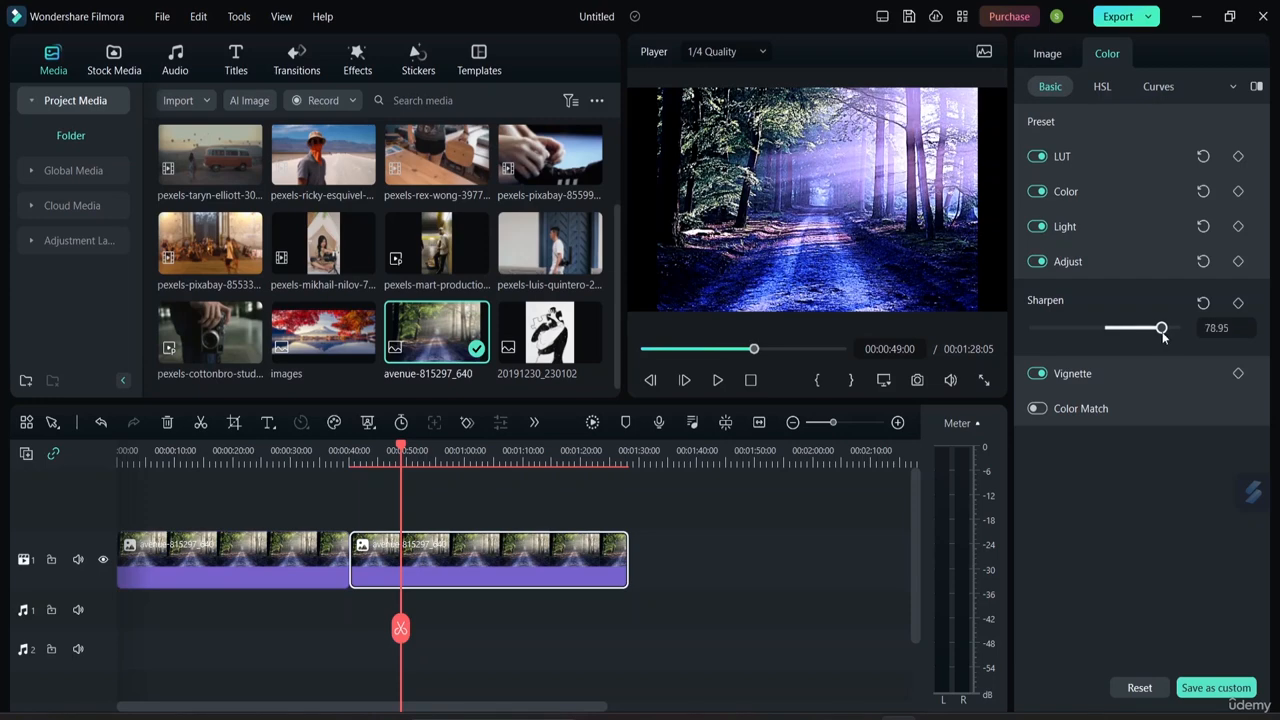
{"action": "left_click_drag", "start_coordinate": [1162, 338], "coordinate": [1159, 336]}
{"action": "left_click_drag", "start_coordinate": [1160, 336], "coordinate": [1106, 319]}
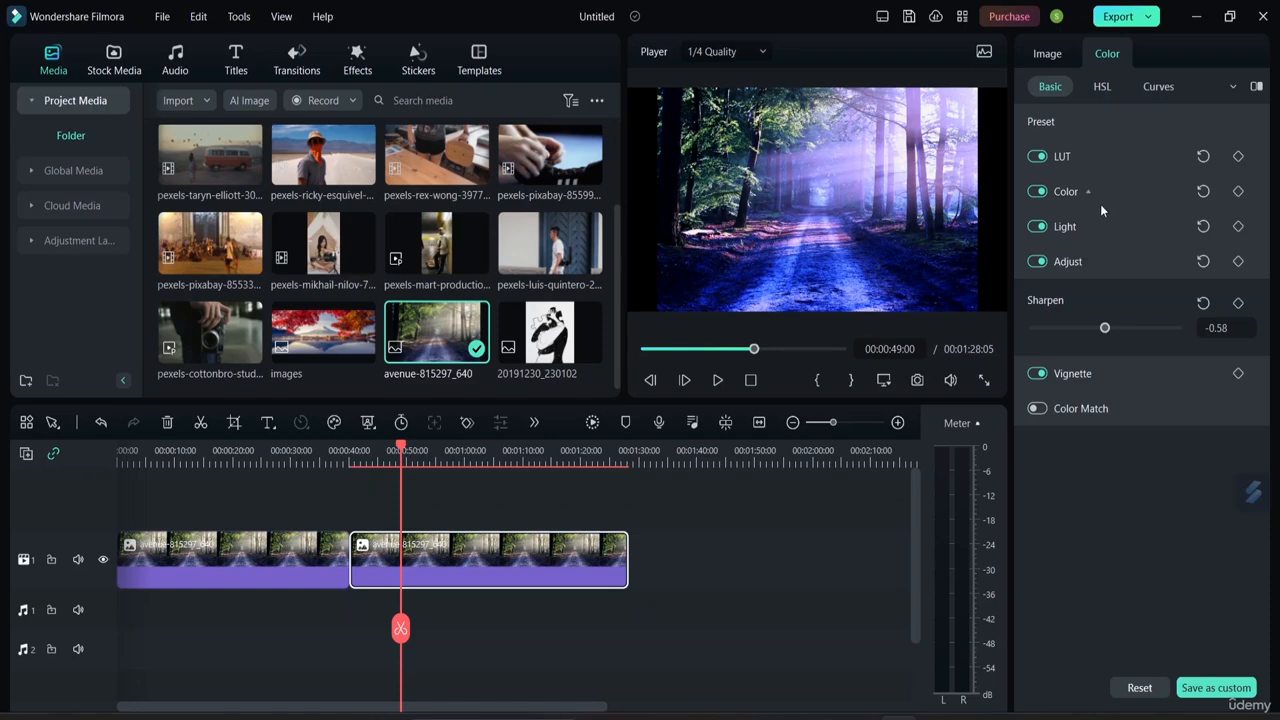
{"action": "left_click", "coordinate": [1203, 303]}
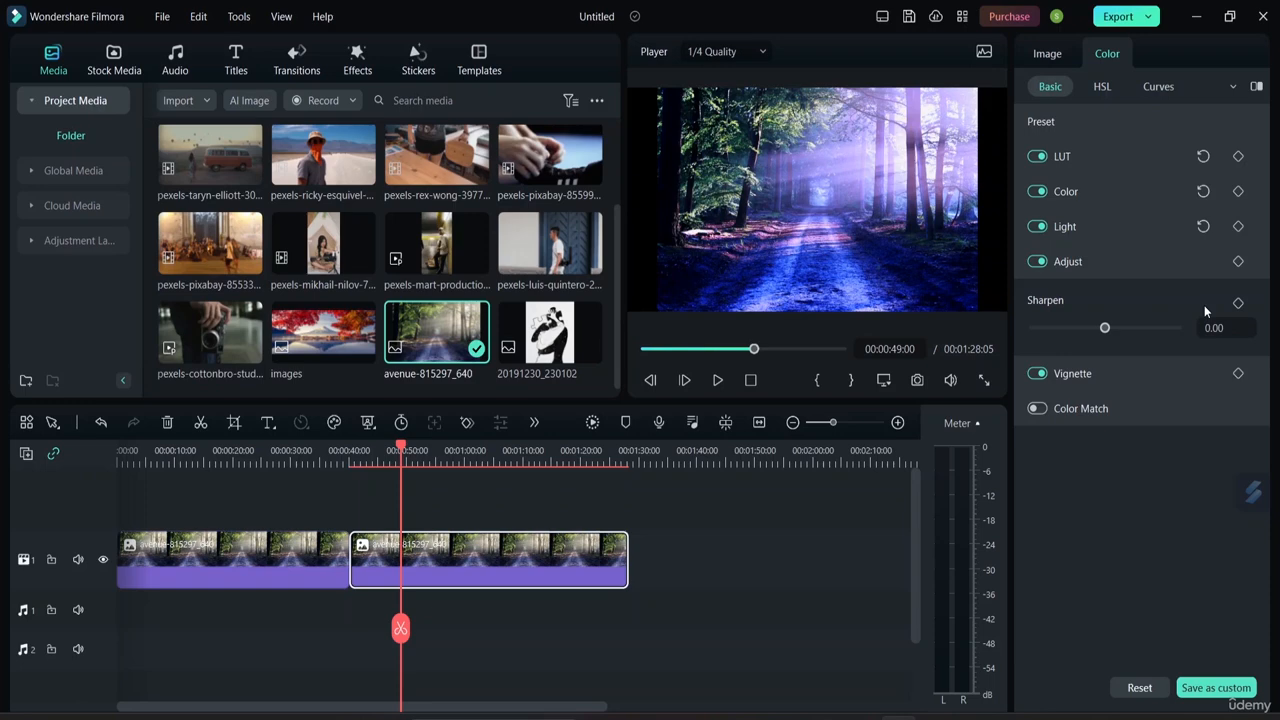
Collapse Adjust, expand the Vignette settings and set the vignette Amount to 20.47, trying -100 first.
{"action": "left_click", "coordinate": [1083, 266]}
{"action": "left_click", "coordinate": [1103, 296]}
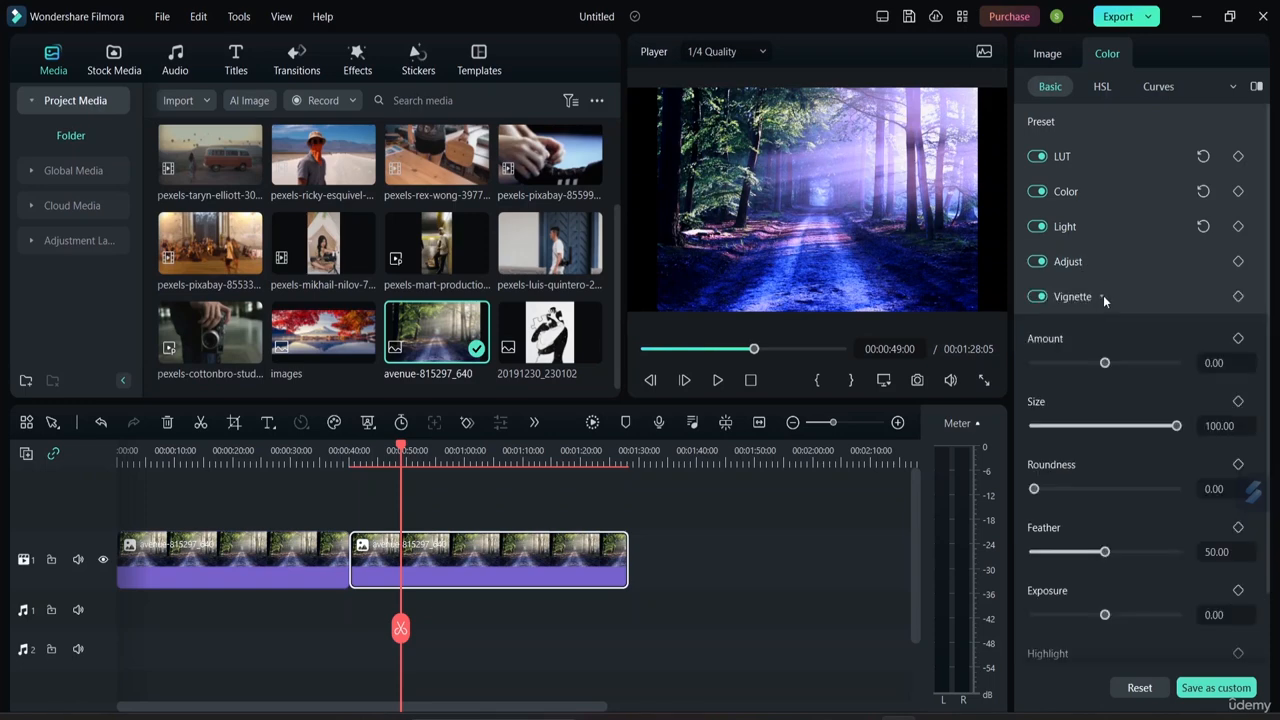
{"action": "scroll", "coordinate": [1116, 346], "scroll_direction": "down", "scroll_amount": 2}
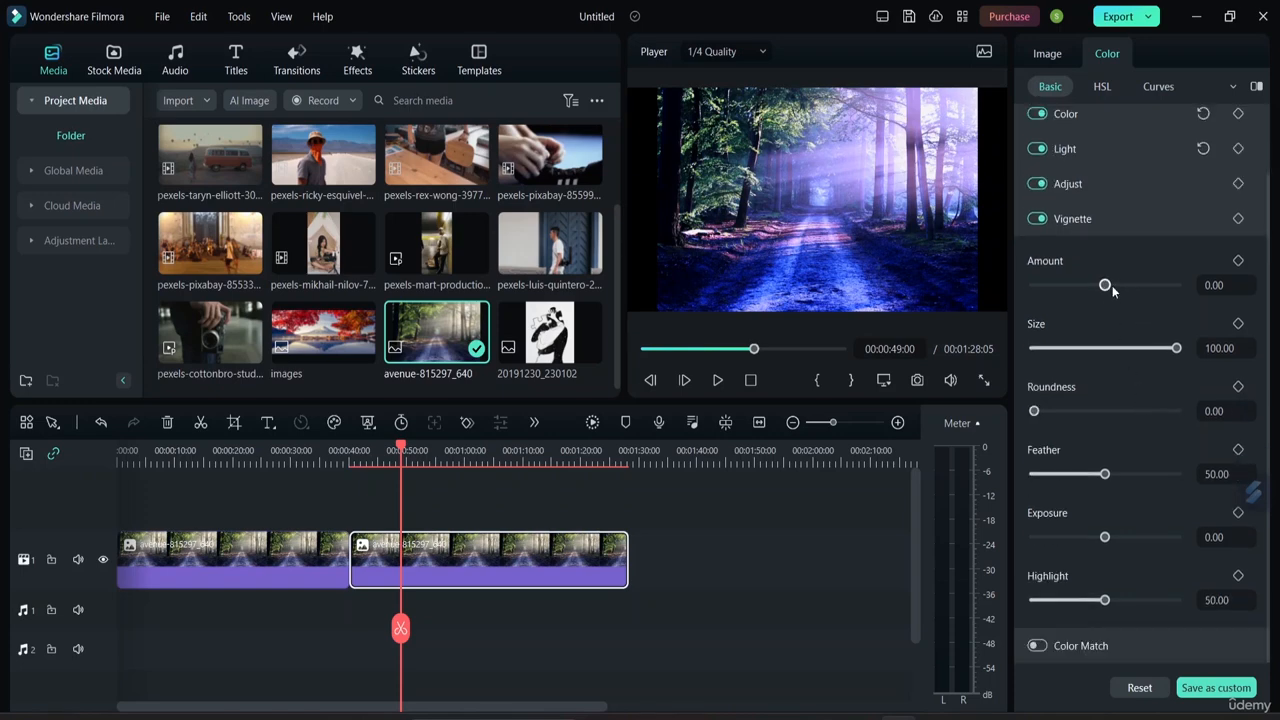
{"action": "left_click_drag", "start_coordinate": [1110, 287], "coordinate": [1021, 282]}
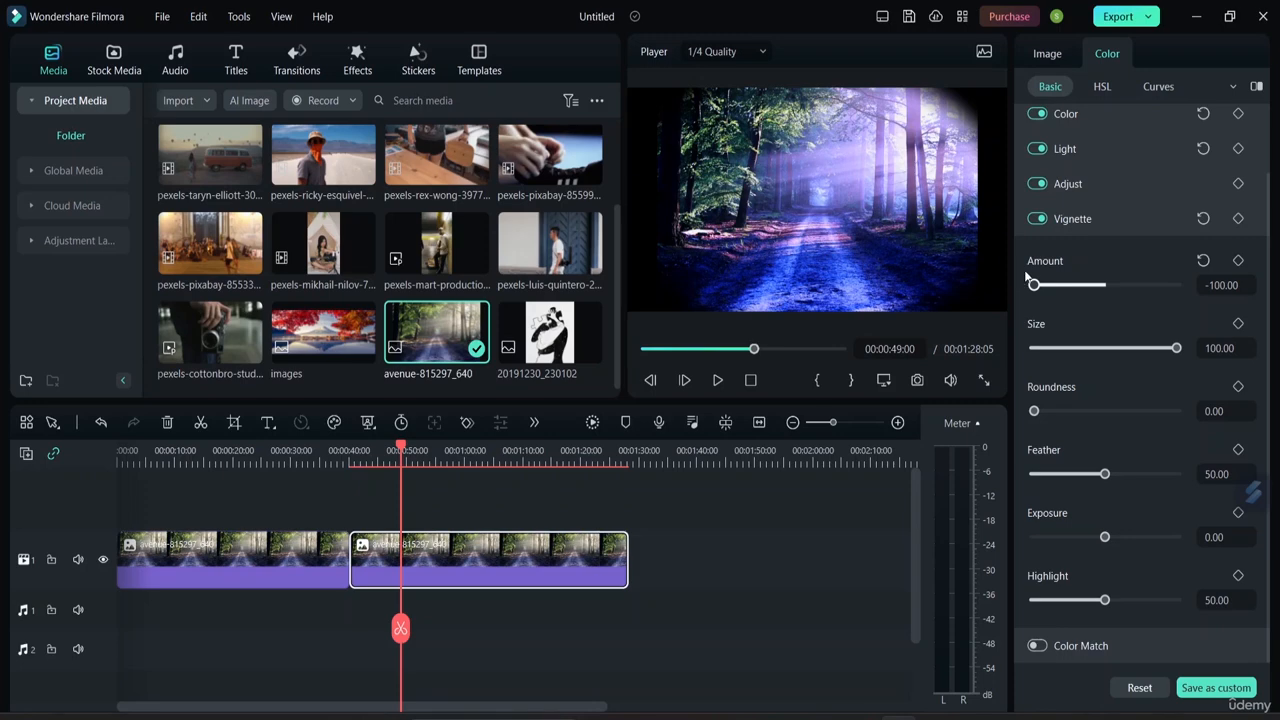
{"action": "mouse_move", "coordinate": [1033, 285]}
{"action": "left_mouse_down"}
{"action": "mouse_move", "coordinate": [1073, 289]}
{"action": "mouse_move", "coordinate": [1021, 291]}
{"action": "left_mouse_up"}
{"action": "left_click_drag", "start_coordinate": [1036, 288], "coordinate": [1120, 299]}
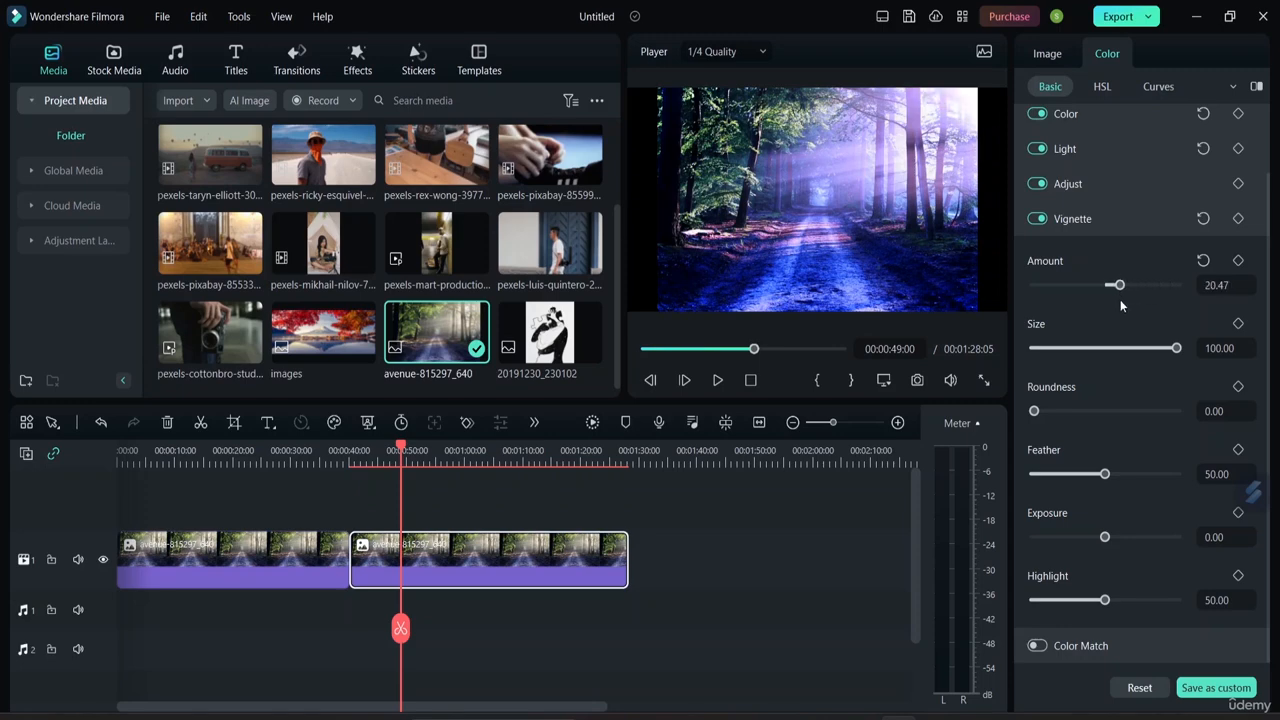
Set the vignette Size to 7.60 and its Roundness to 71.35.
{"action": "left_click_drag", "start_coordinate": [1175, 348], "coordinate": [1036, 368]}
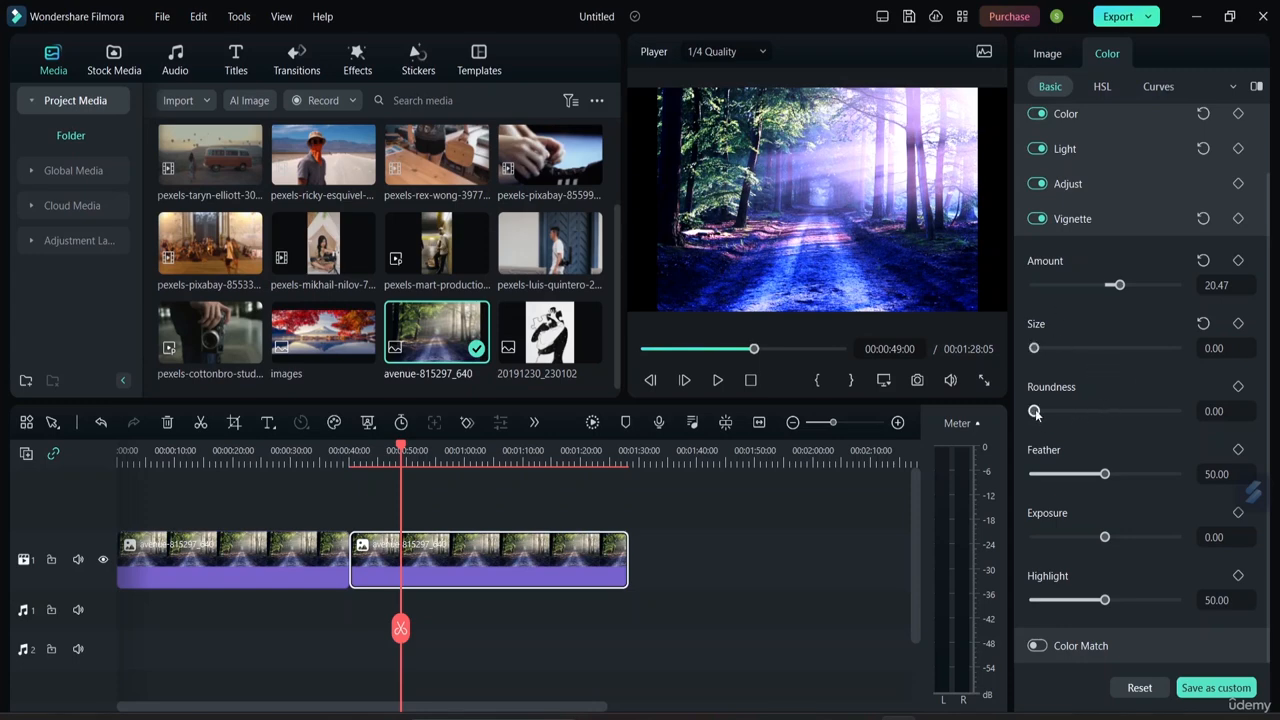
{"action": "left_click_drag", "start_coordinate": [1035, 413], "coordinate": [1140, 427]}
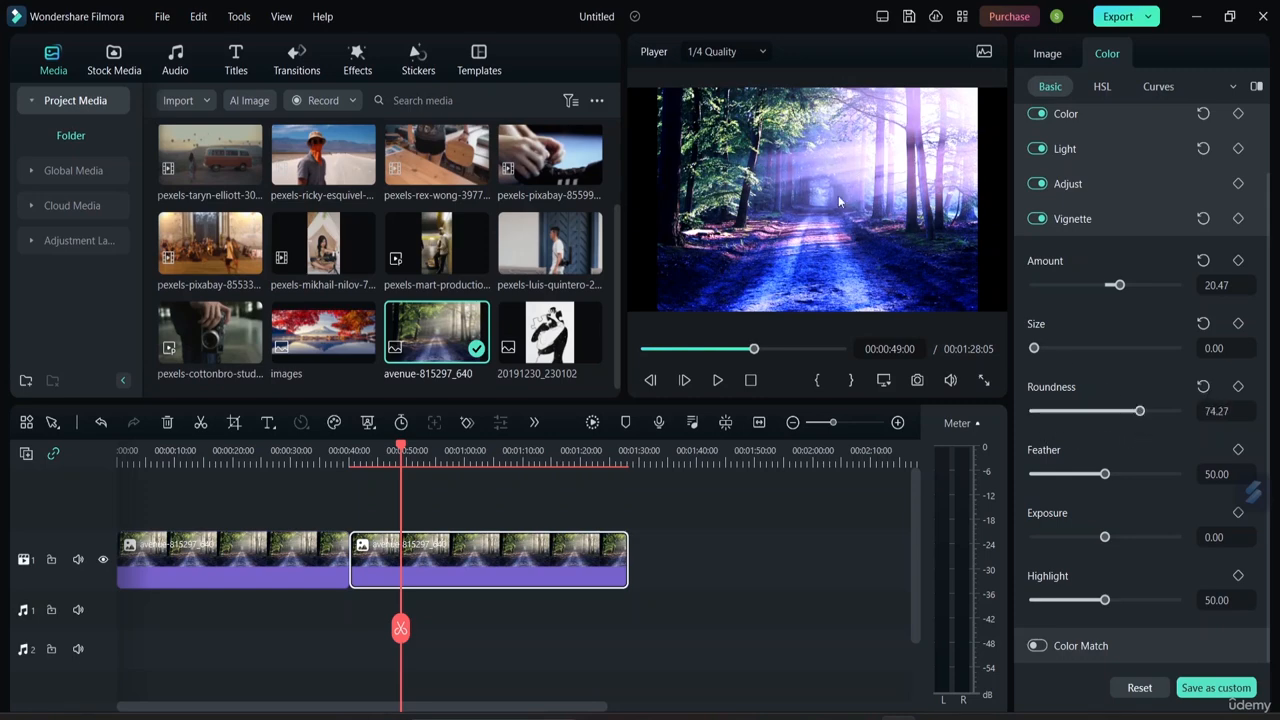
{"action": "left_click_drag", "start_coordinate": [1035, 349], "coordinate": [1090, 365]}
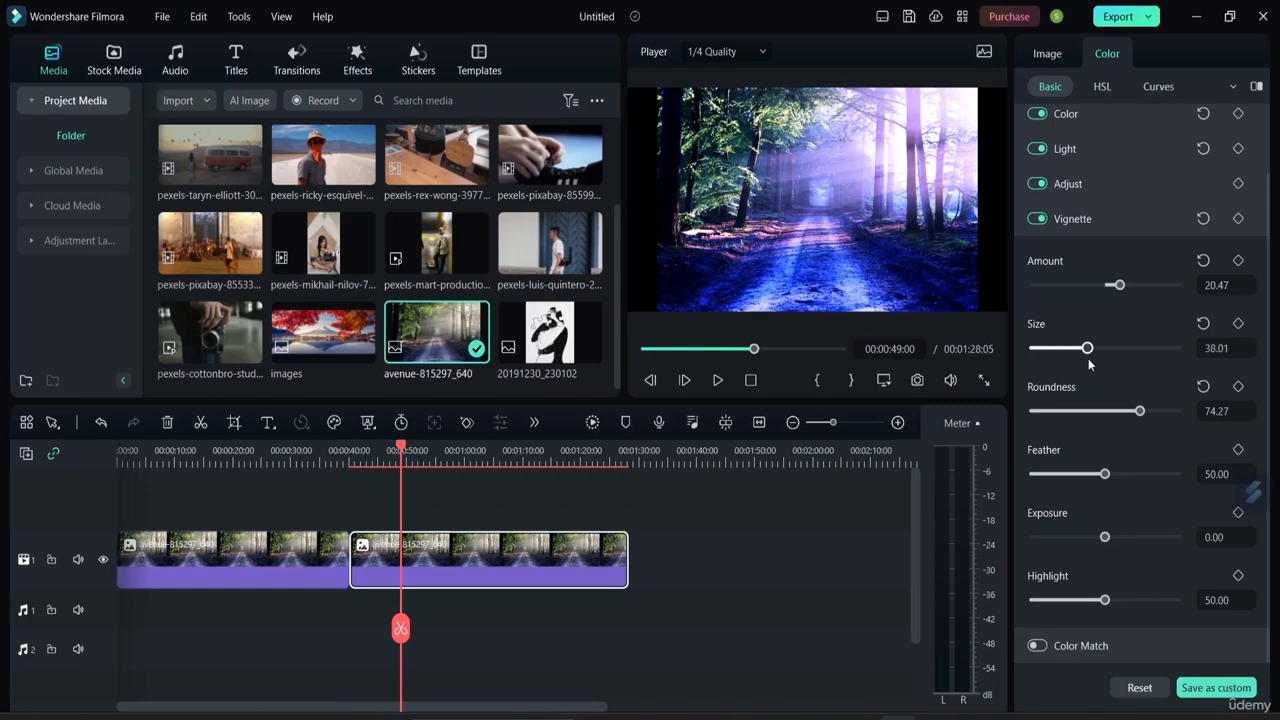
{"action": "mouse_move", "coordinate": [1140, 414]}
{"action": "left_mouse_down"}
{"action": "mouse_move", "coordinate": [1018, 410]}
{"action": "mouse_move", "coordinate": [1151, 421]}
{"action": "mouse_move", "coordinate": [1034, 411]}
{"action": "mouse_move", "coordinate": [1058, 411]}
{"action": "mouse_move", "coordinate": [1052, 395]}
{"action": "mouse_move", "coordinate": [1135, 400]}
{"action": "left_mouse_up"}
{"action": "left_click_drag", "start_coordinate": [1087, 349], "coordinate": [1047, 355]}
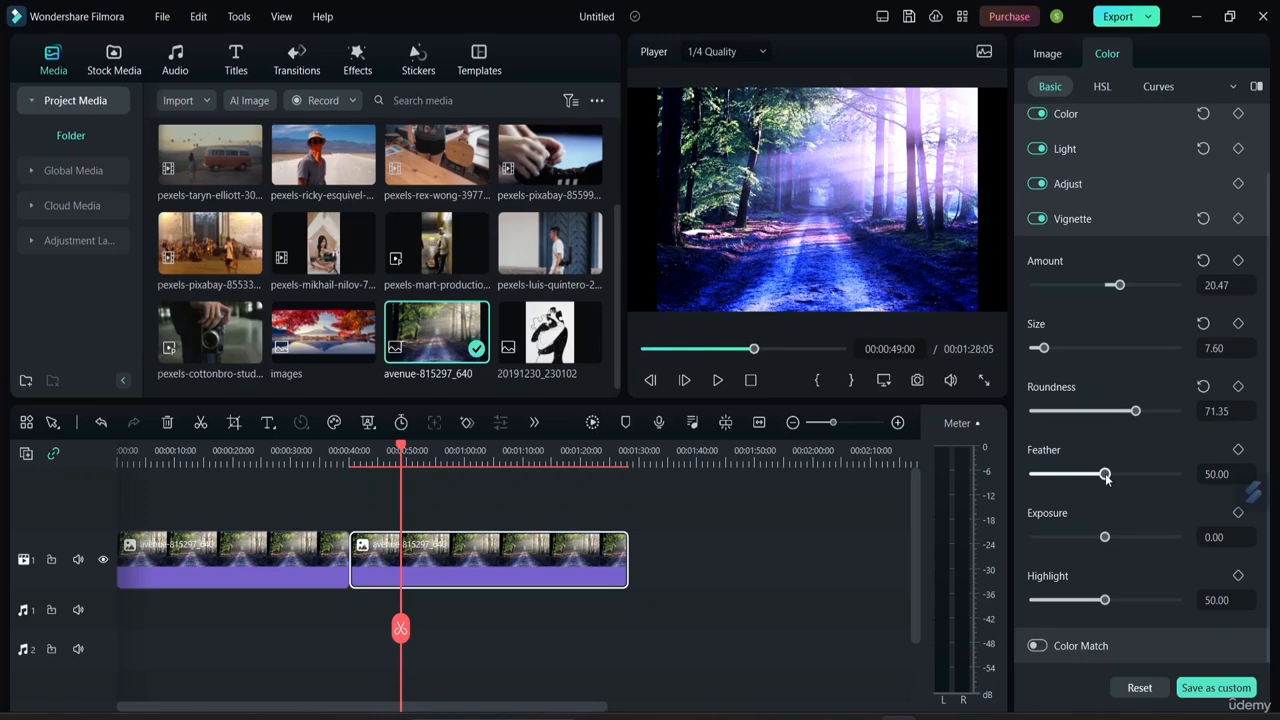
Set the vignette Feather to 14.62, trying 93.57 first.
{"action": "left_click_drag", "start_coordinate": [1106, 478], "coordinate": [1167, 476]}
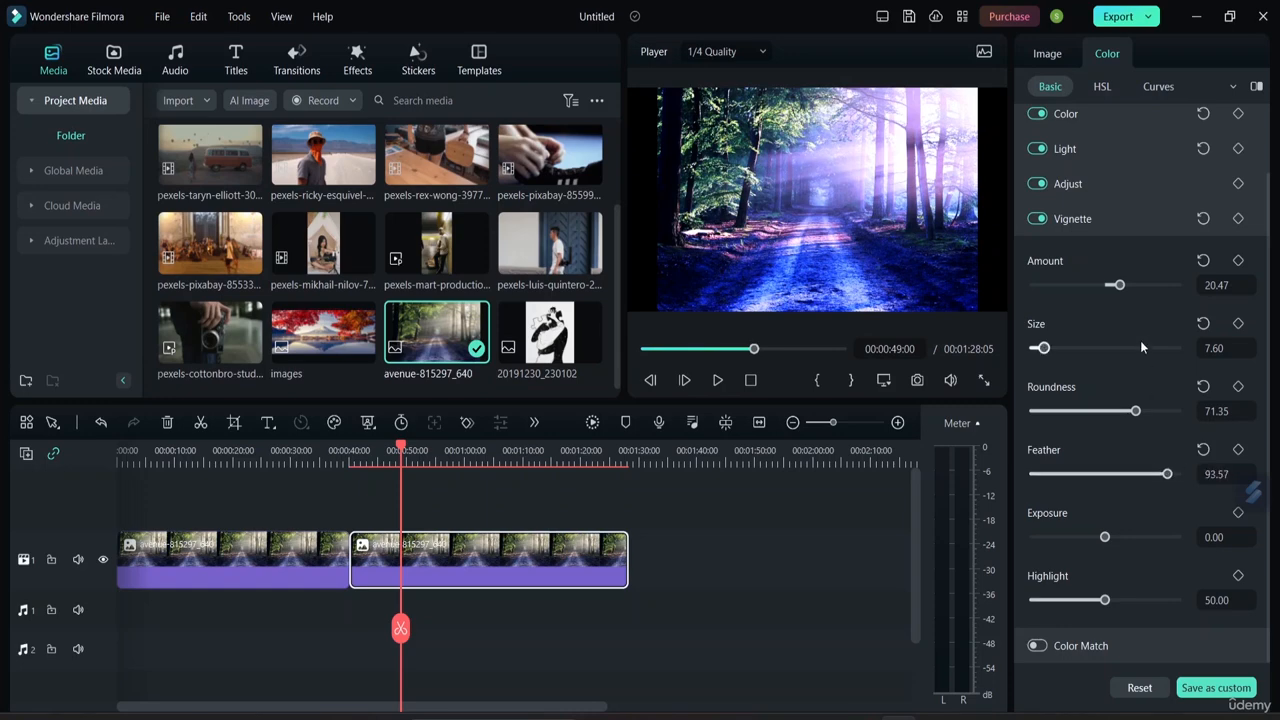
{"action": "key", "text": "ctrl+z"}
{"action": "left_click_drag", "start_coordinate": [1141, 474], "coordinate": [1054, 474]}
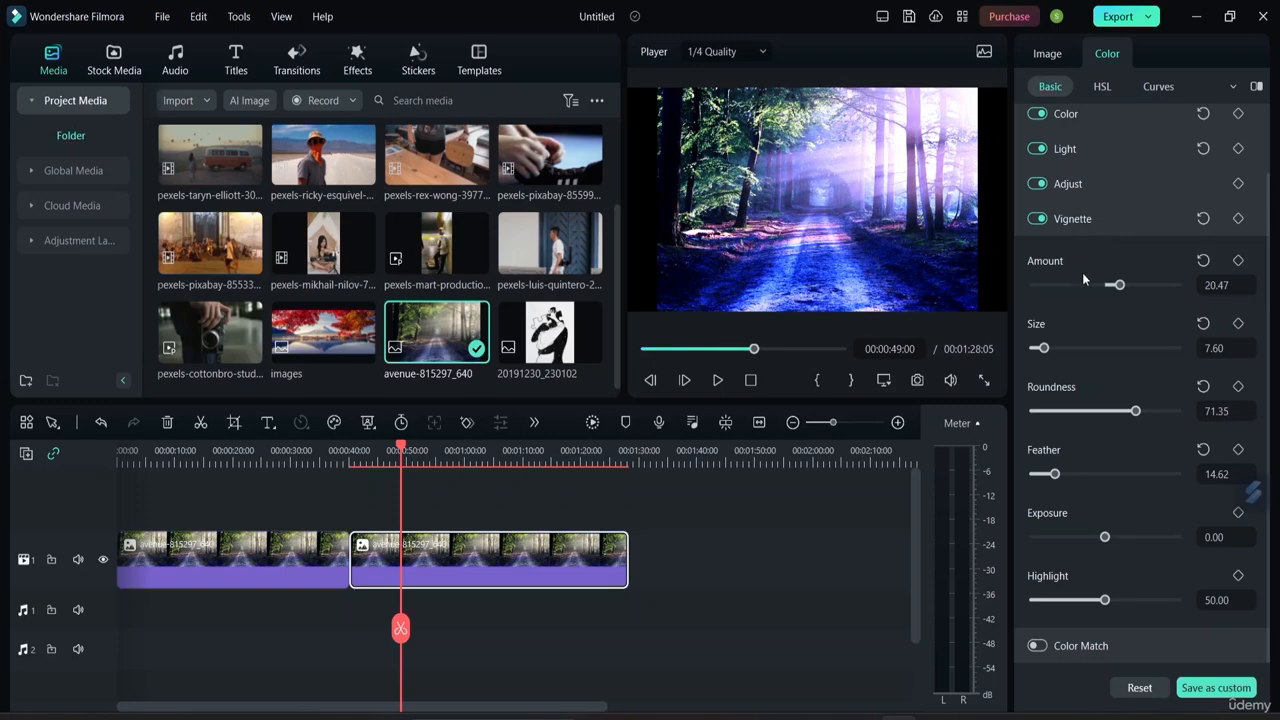
Set the vignette Exposure to 1.75 after trying -100 and 100, set Highlight to 77.78, and collapse the Vignette section.
{"action": "left_click_drag", "start_coordinate": [1104, 537], "coordinate": [1010, 524]}
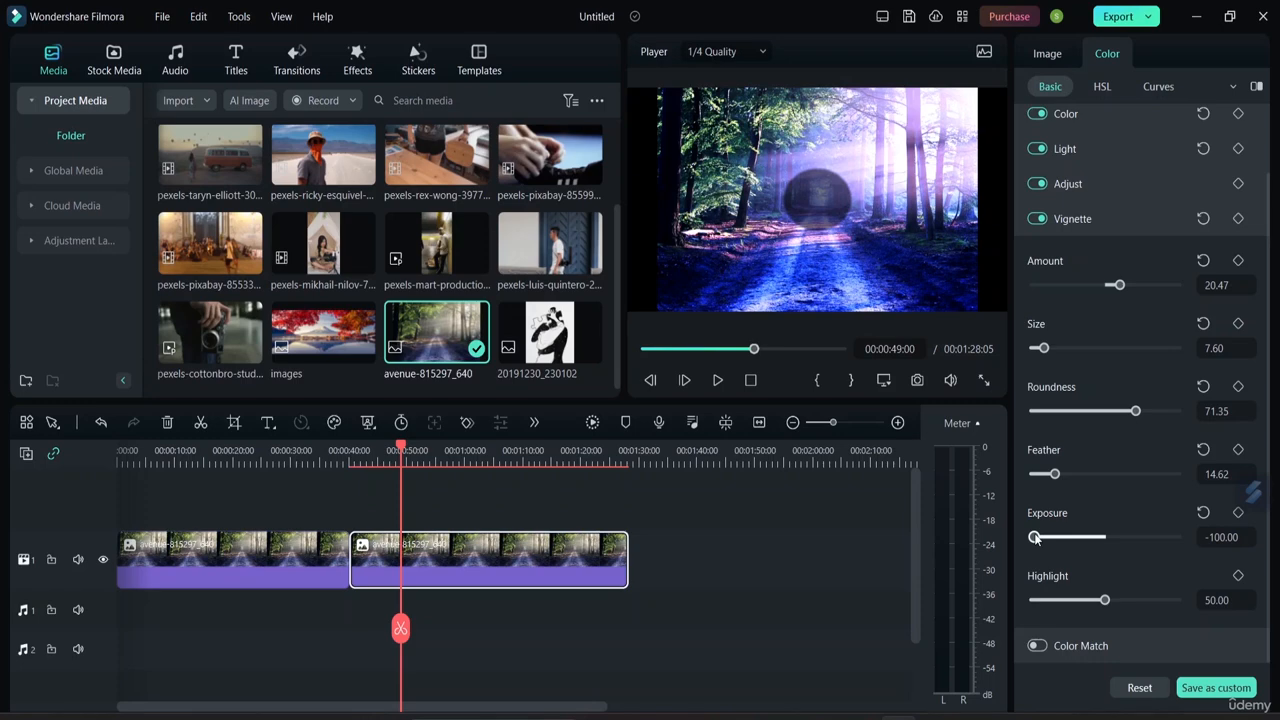
{"action": "left_click_drag", "start_coordinate": [1035, 538], "coordinate": [1180, 538]}
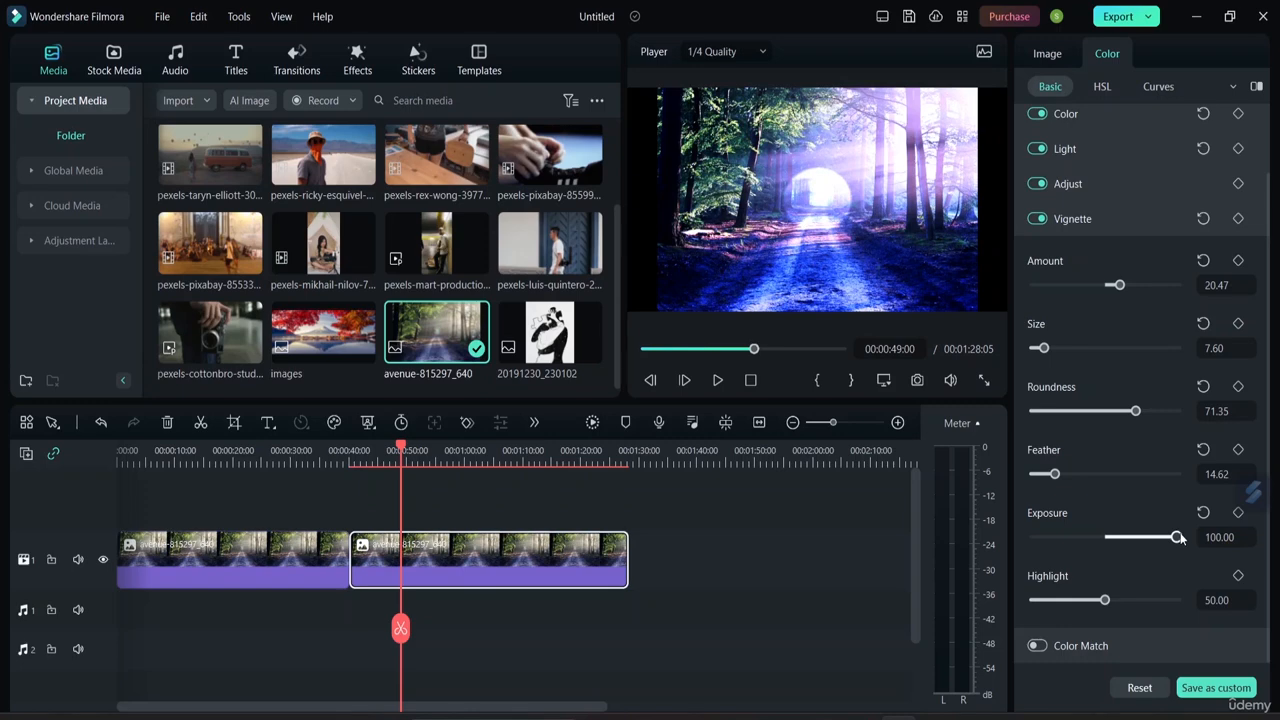
{"action": "left_click_drag", "start_coordinate": [1180, 538], "coordinate": [1107, 540]}
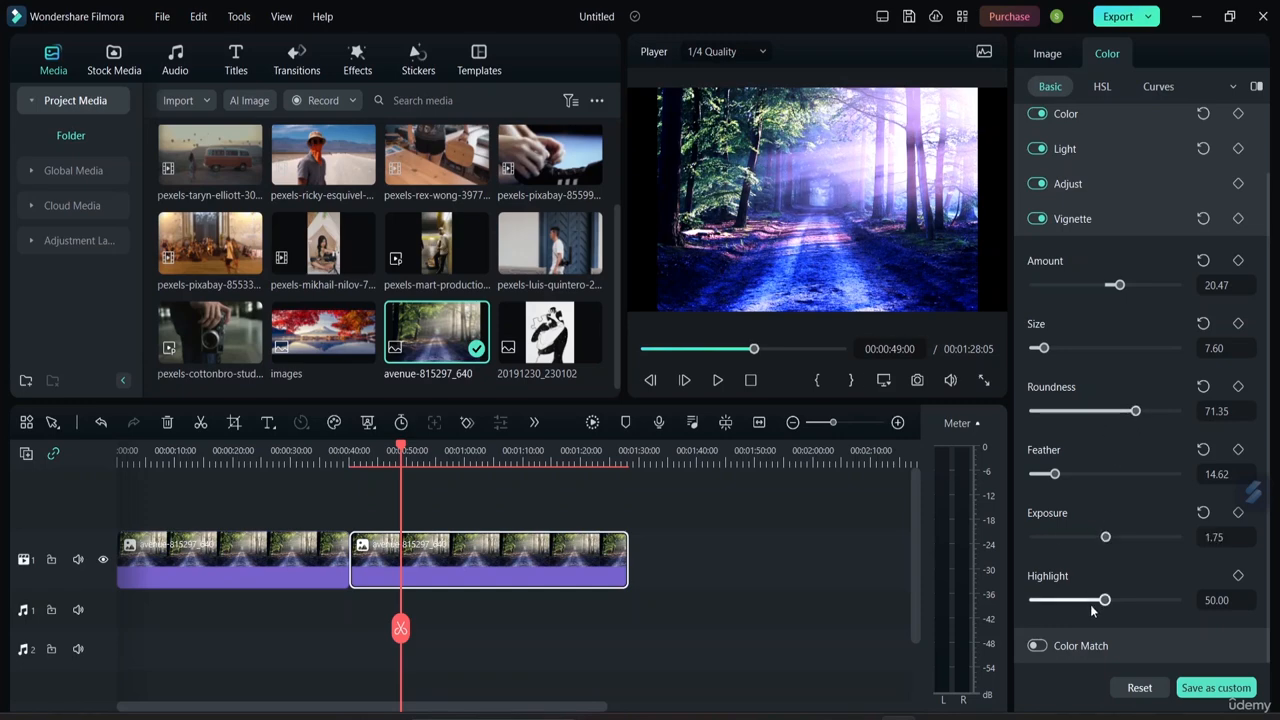
{"action": "left_click_drag", "start_coordinate": [1105, 600], "coordinate": [1146, 603]}
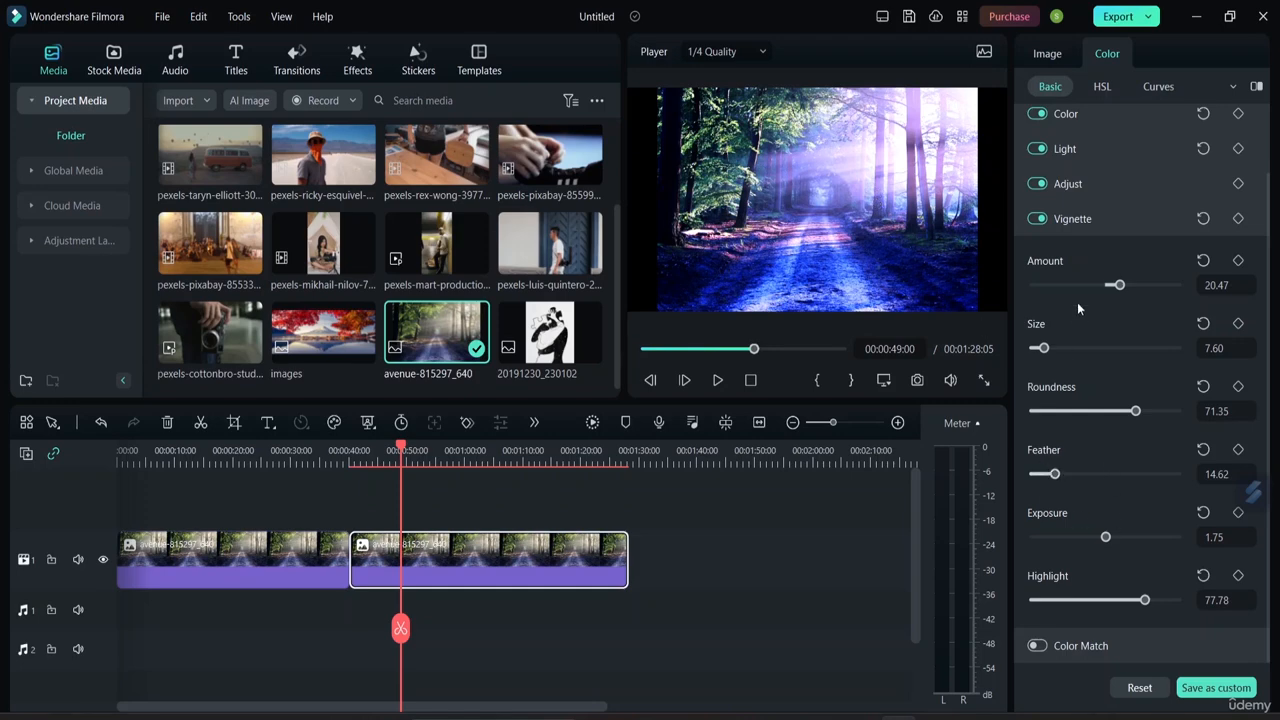
{"action": "left_click", "coordinate": [1092, 218]}
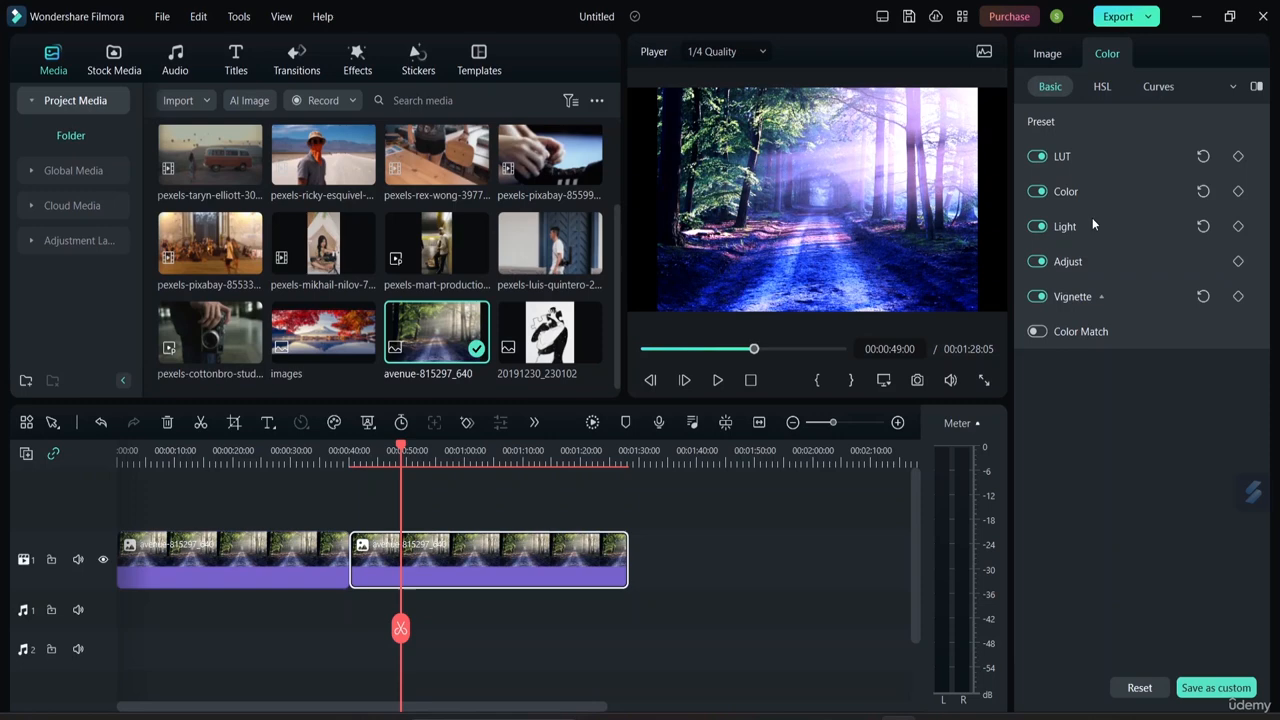
Enable Color Match for the second clip and open its comparison view.
{"action": "left_click", "coordinate": [1083, 333]}
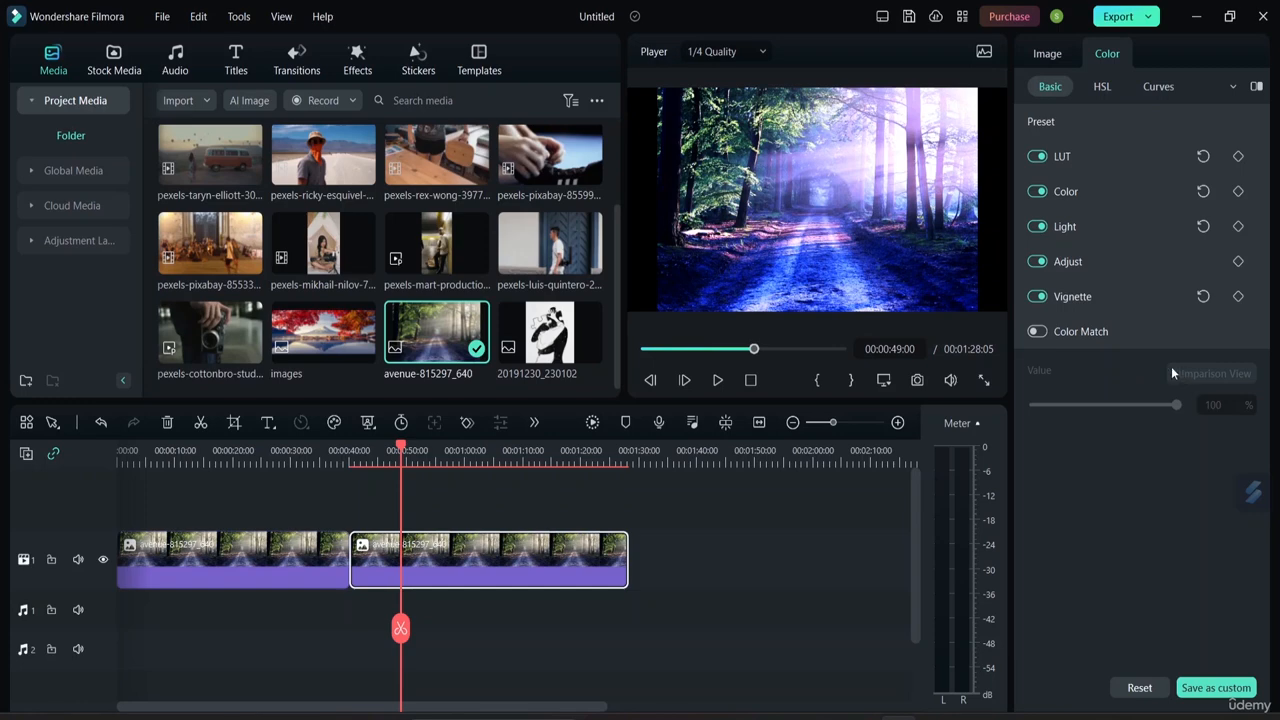
{"action": "left_click", "coordinate": [1039, 332]}
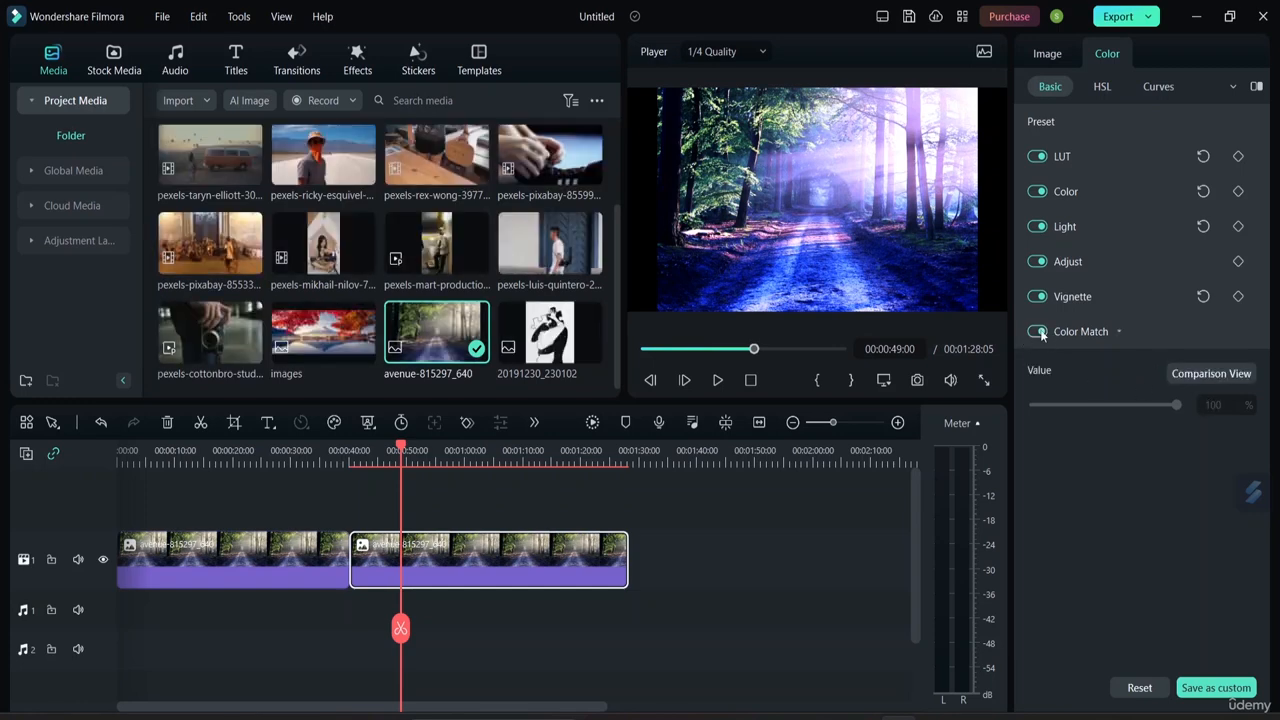
{"action": "left_click", "coordinate": [1185, 373]}
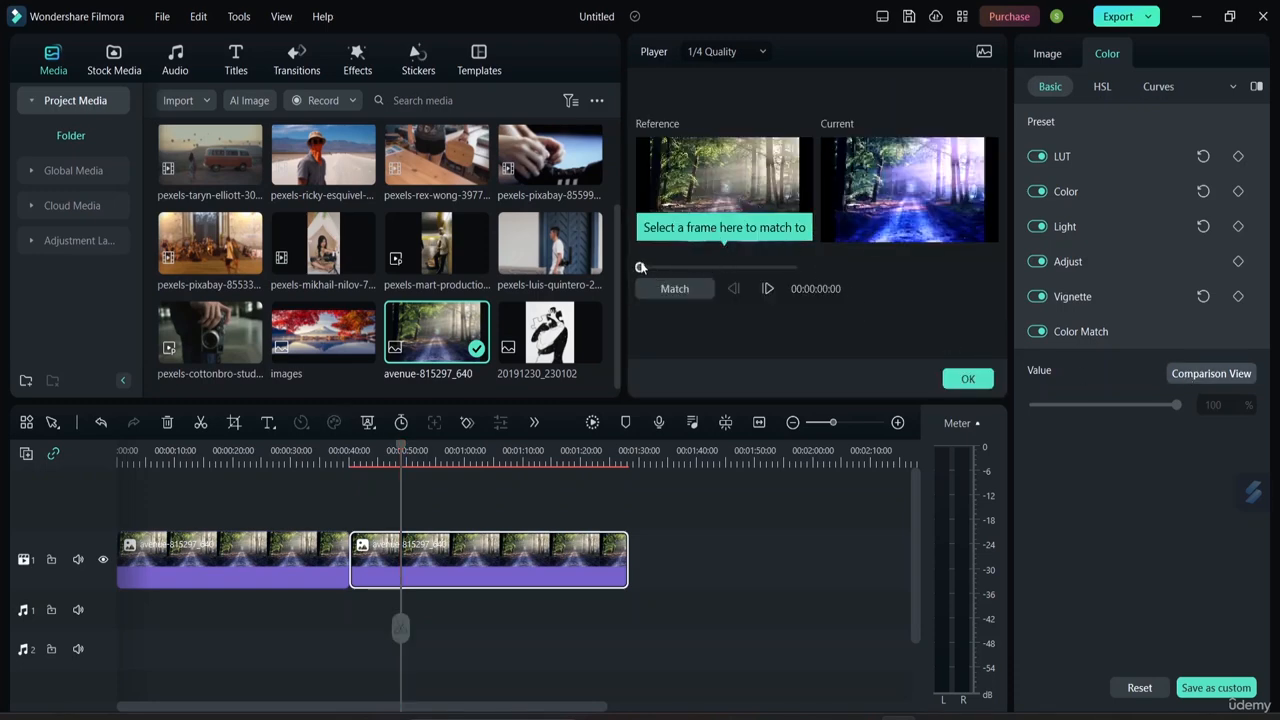
Compare the current clip with reference frames at 00:00:30:09, 00:00:52:13 and 00:00:23:15, and close the comparison view.
{"action": "left_click_drag", "start_coordinate": [641, 268], "coordinate": [692, 270]}
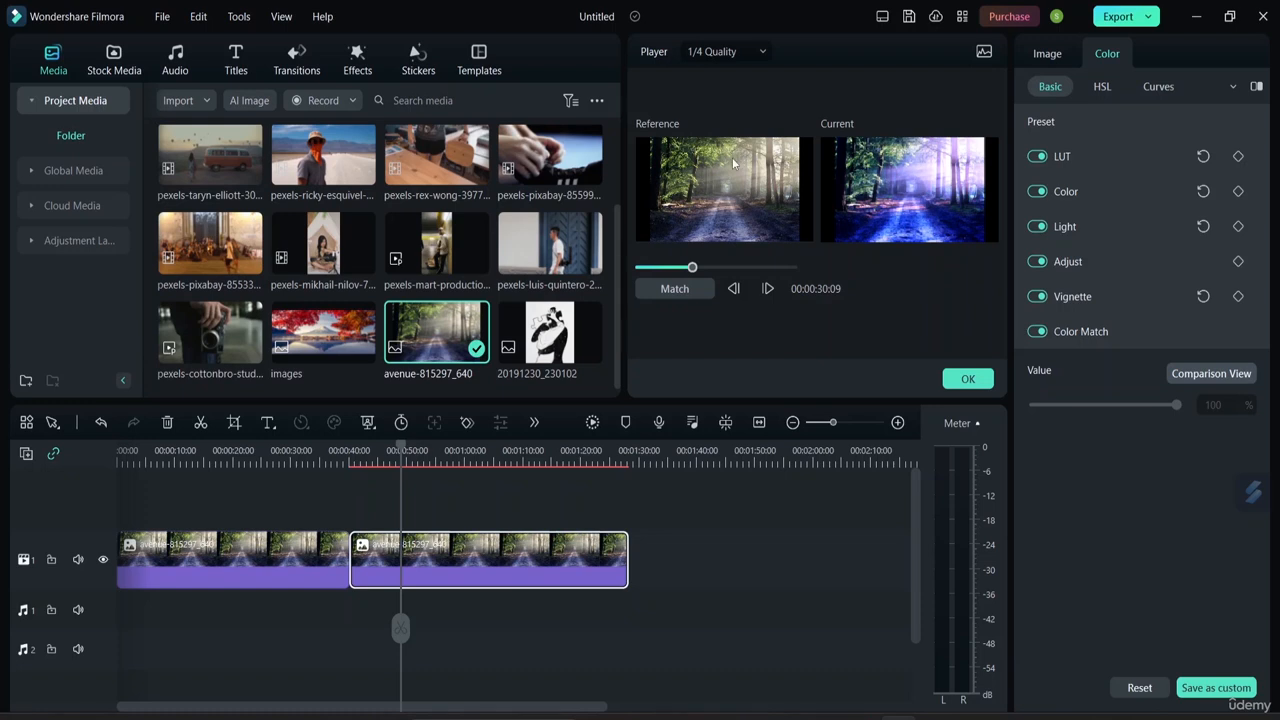
{"action": "left_click", "coordinate": [667, 270]}
{"action": "left_click_drag", "start_coordinate": [648, 263], "coordinate": [738, 270]}
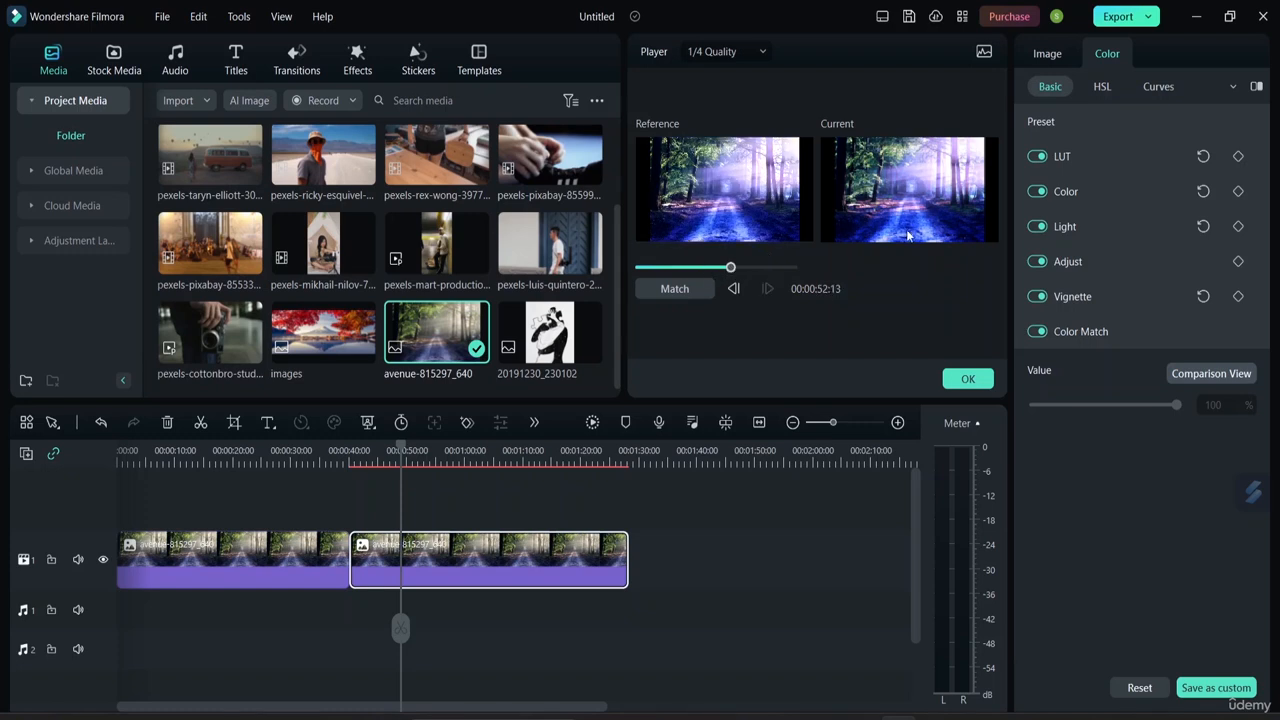
{"action": "left_click", "coordinate": [681, 268]}
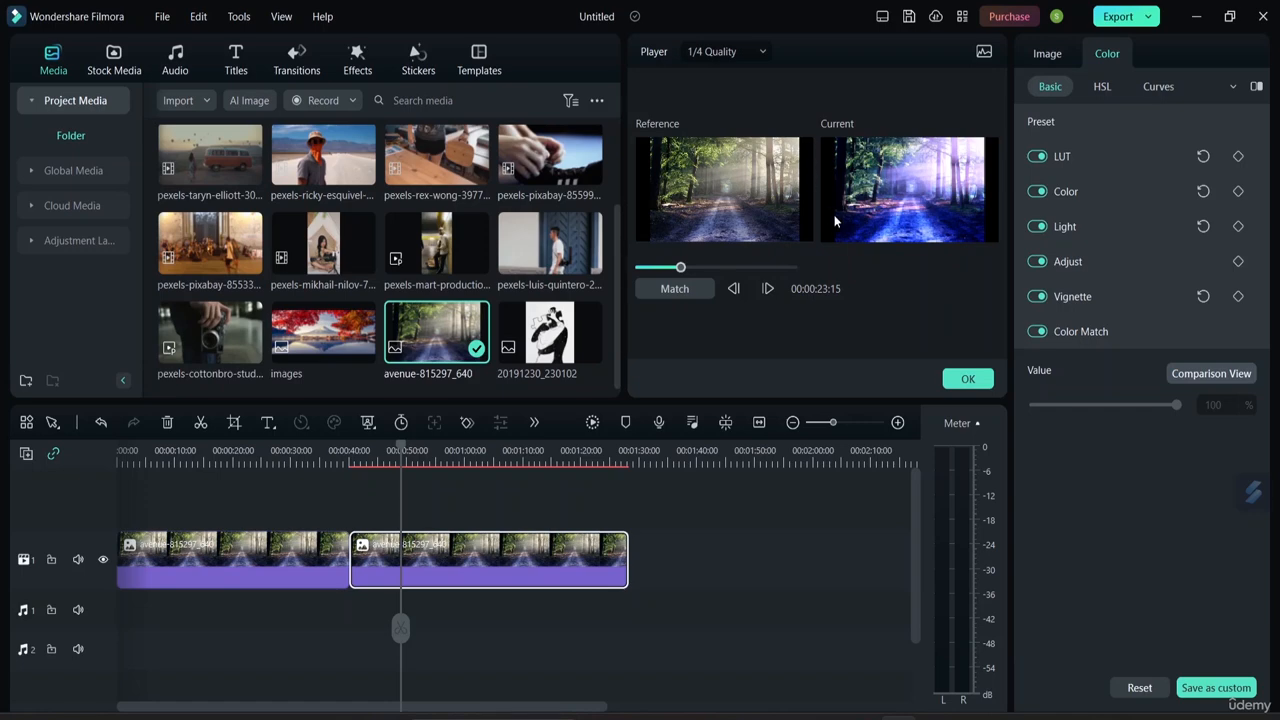
{"action": "left_click", "coordinate": [968, 378]}
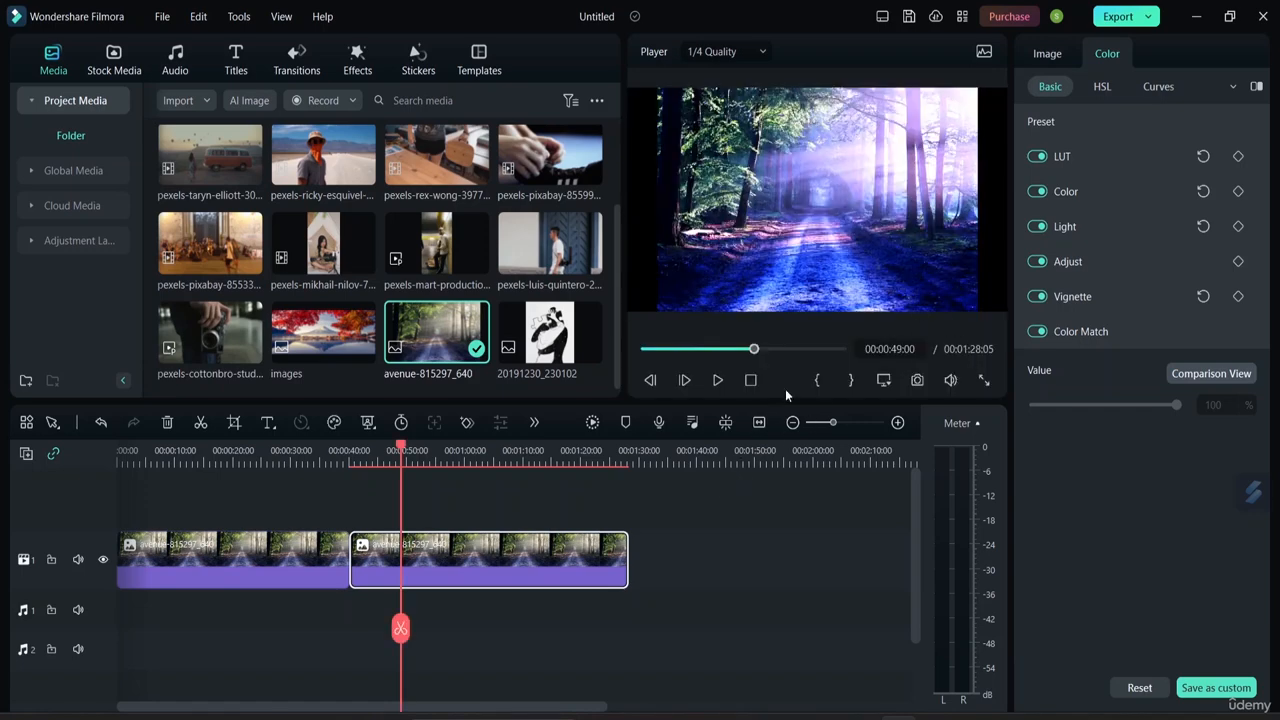
Shift the second clip slightly up and left in the preview, enlarge it to about 104.84%, and check its Transform values.
{"action": "left_click", "coordinate": [812, 258]}
{"action": "left_click_drag", "start_coordinate": [812, 255], "coordinate": [801, 244]}
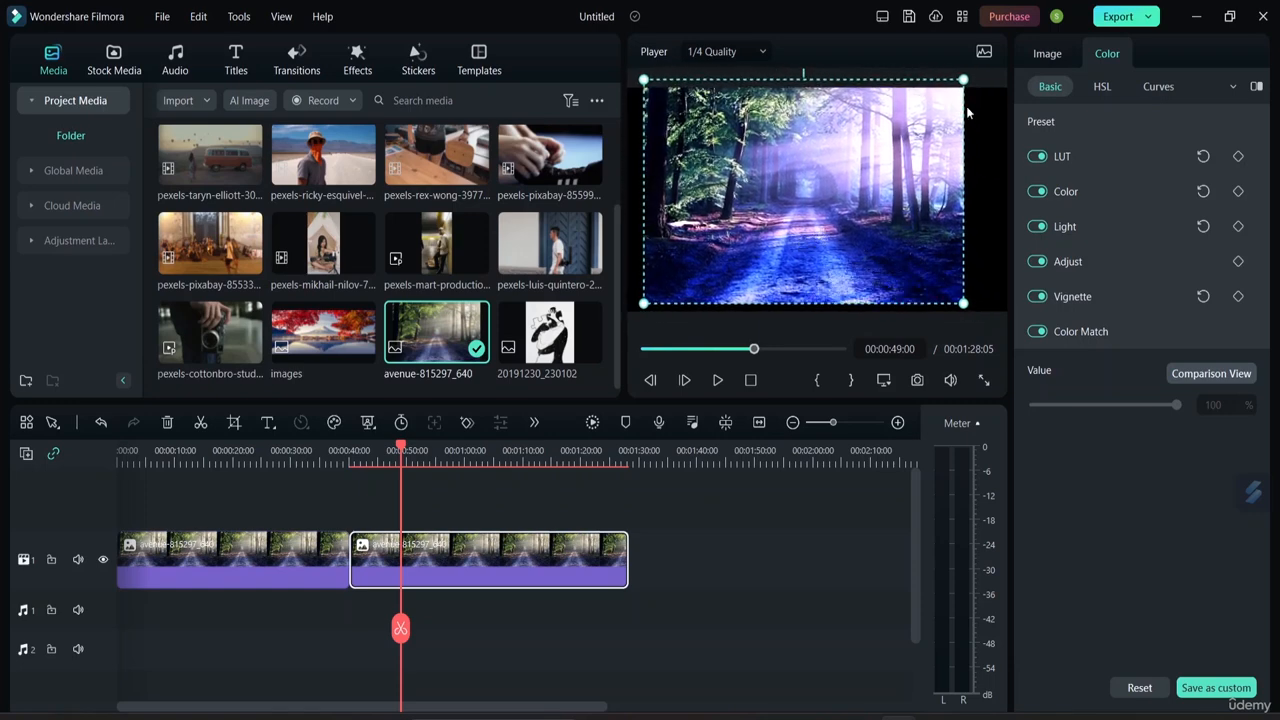
{"action": "left_click_drag", "start_coordinate": [963, 79], "coordinate": [979, 71]}
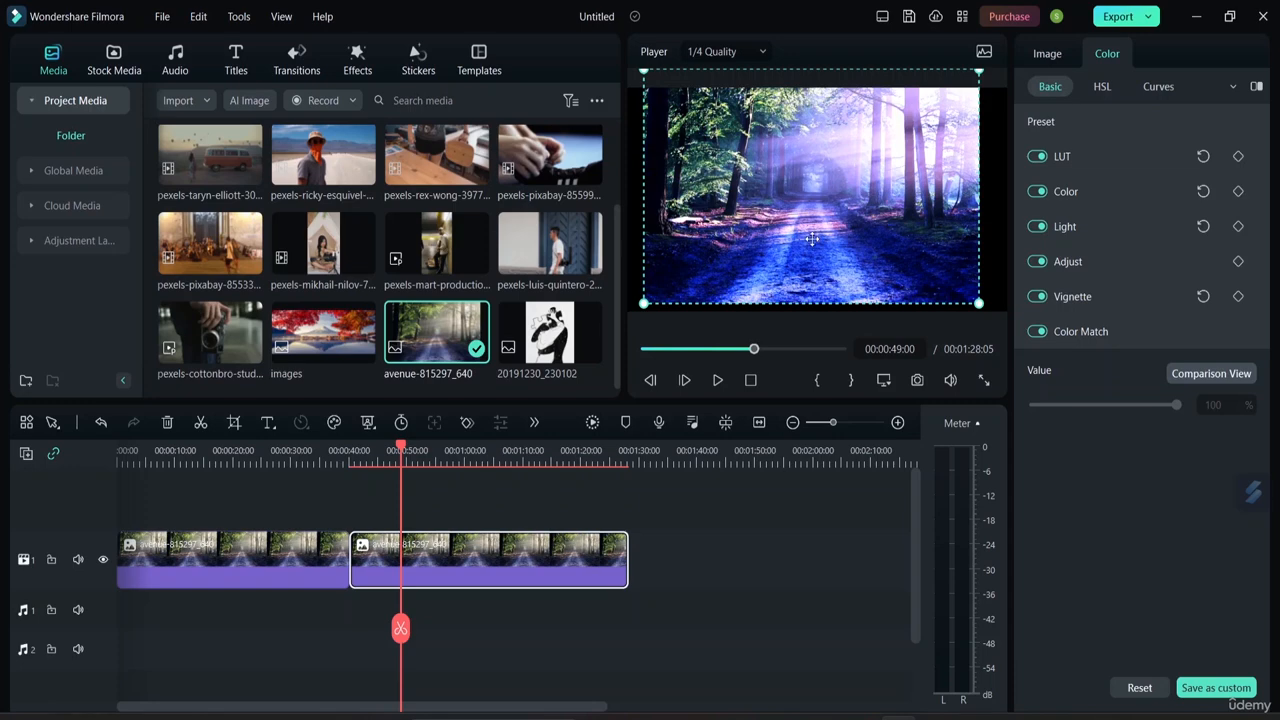
{"action": "left_click", "coordinate": [1046, 58]}
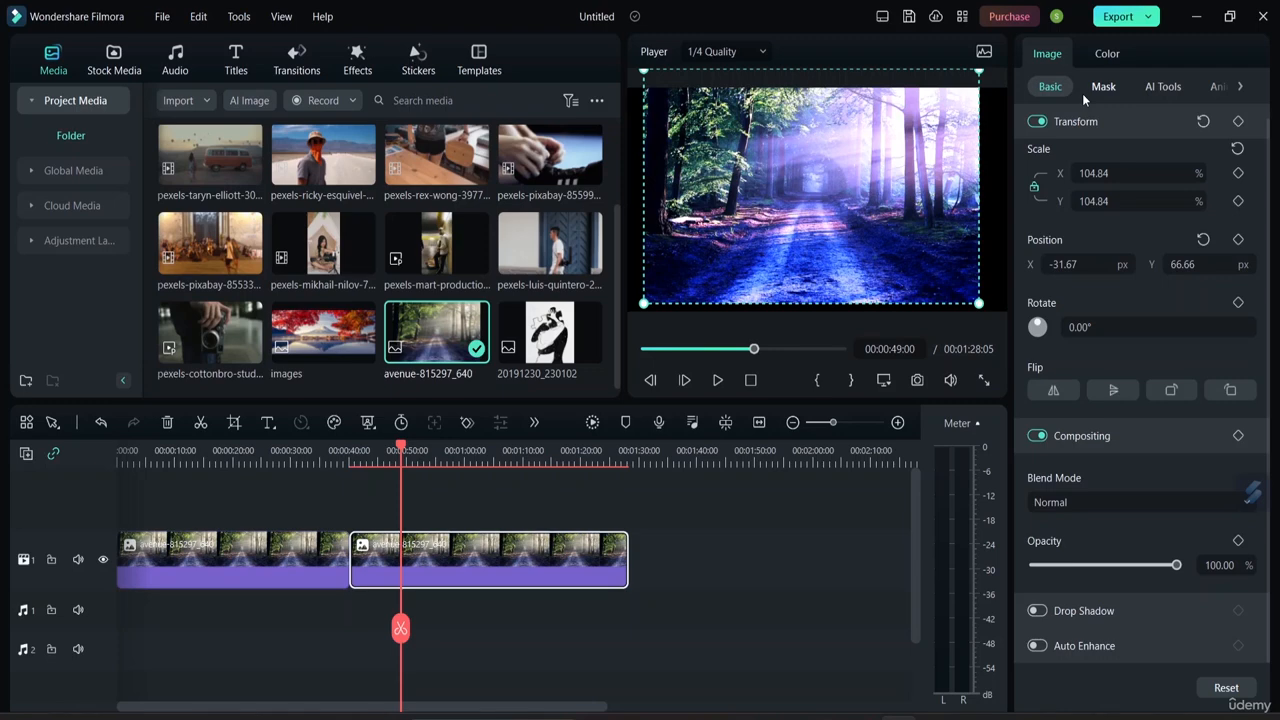
{"action": "left_click", "coordinate": [1107, 53]}
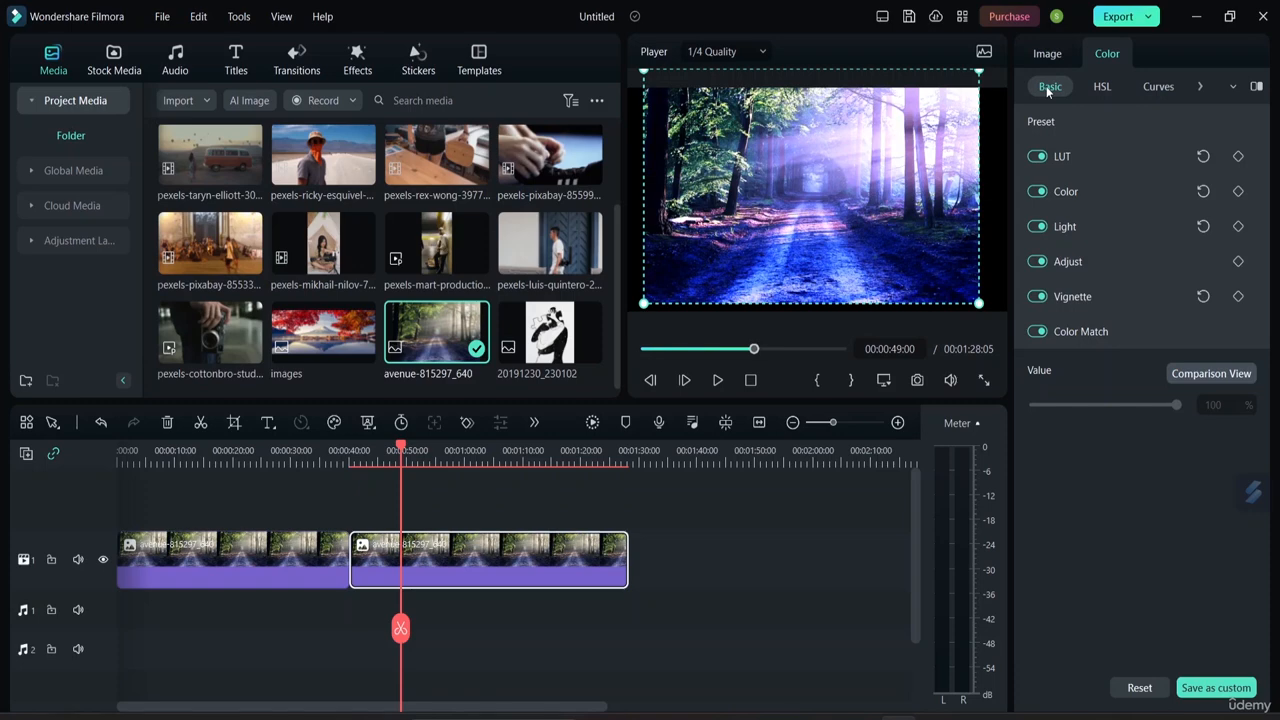
In the HSL settings, set the red channel's Saturation to 48.54 and Hue to 50.88, trying a Hue of -56.73 first.
{"action": "left_click", "coordinate": [1104, 89]}
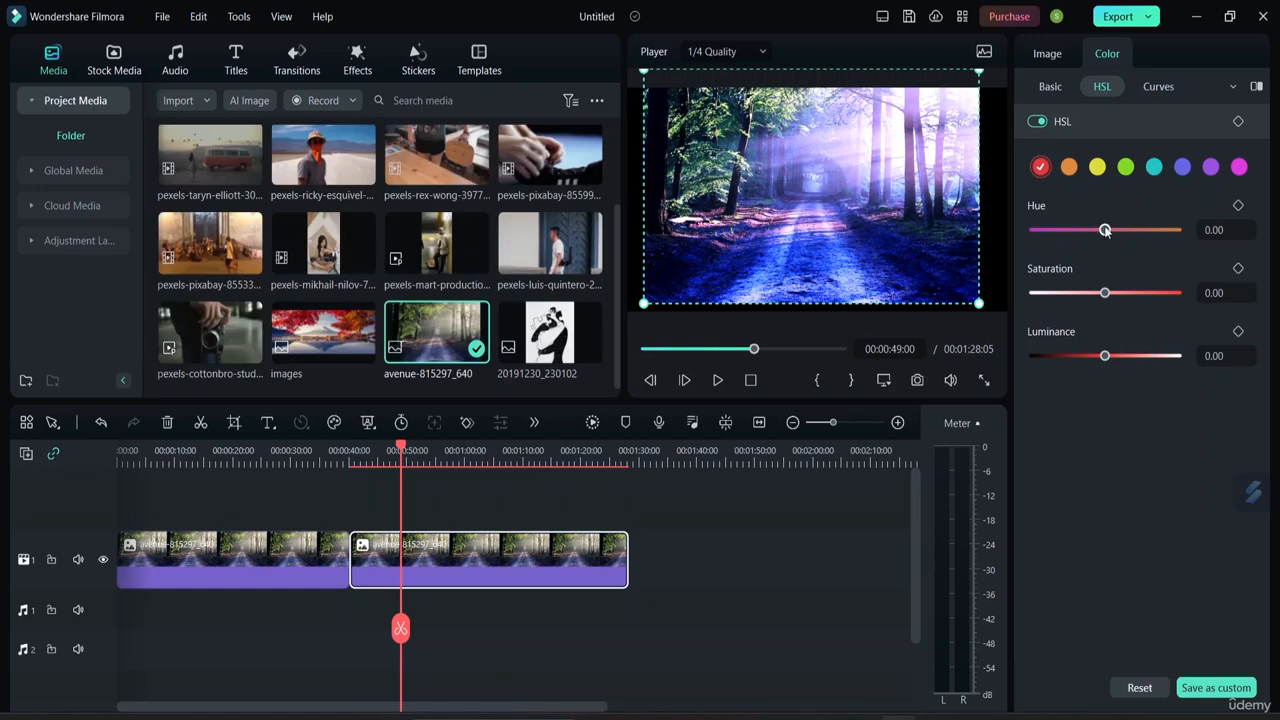
{"action": "left_click_drag", "start_coordinate": [1105, 229], "coordinate": [1068, 215]}
{"action": "left_click_drag", "start_coordinate": [1105, 293], "coordinate": [1140, 303]}
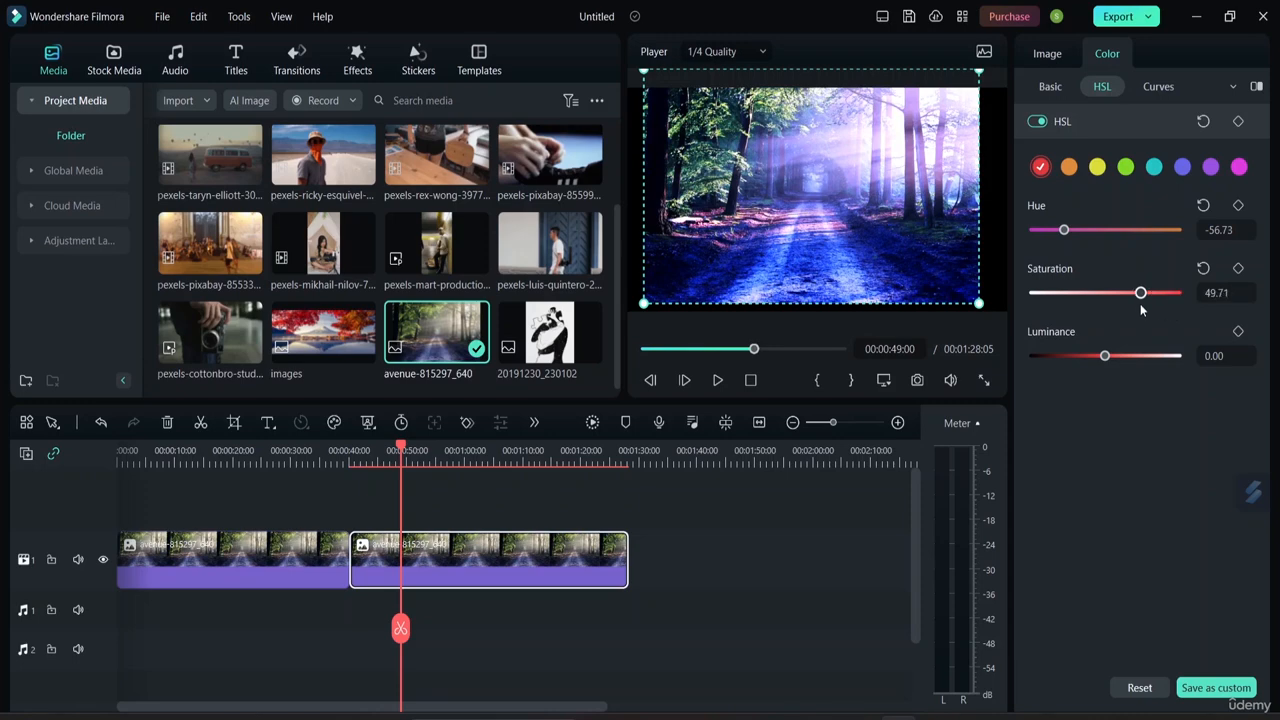
{"action": "left_click", "coordinate": [998, 208]}
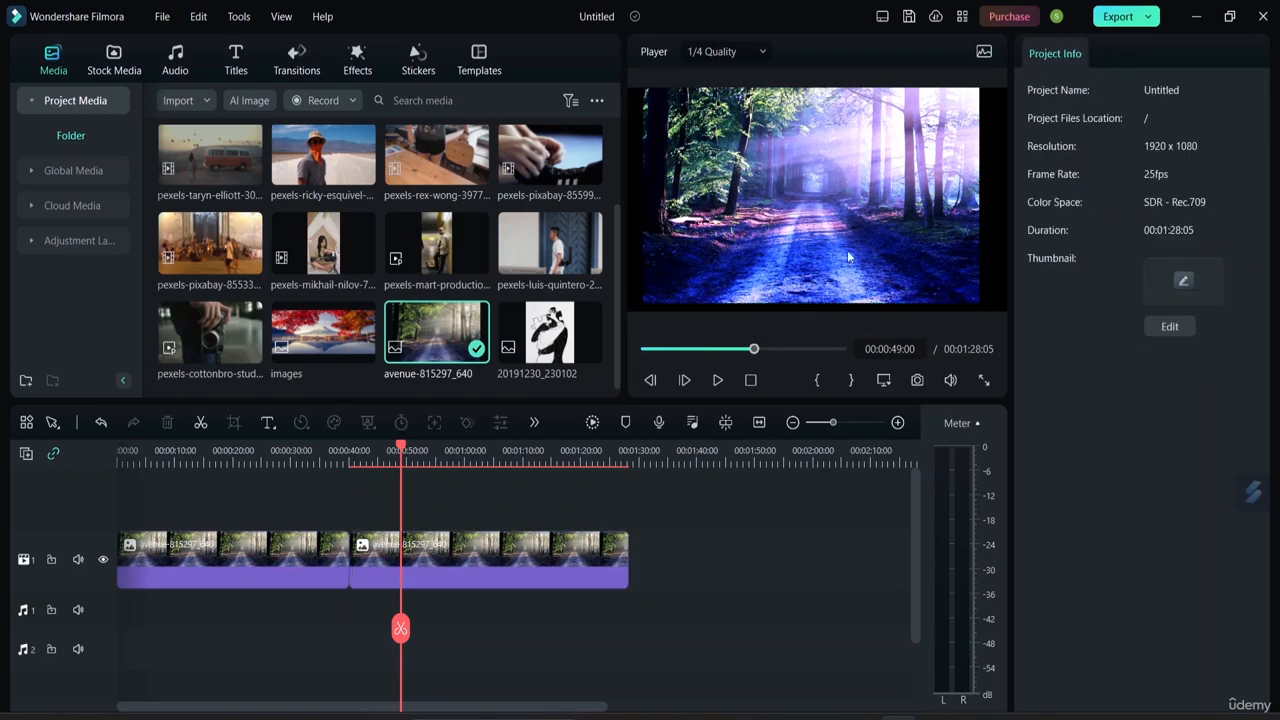
{"action": "left_click", "coordinate": [459, 568]}
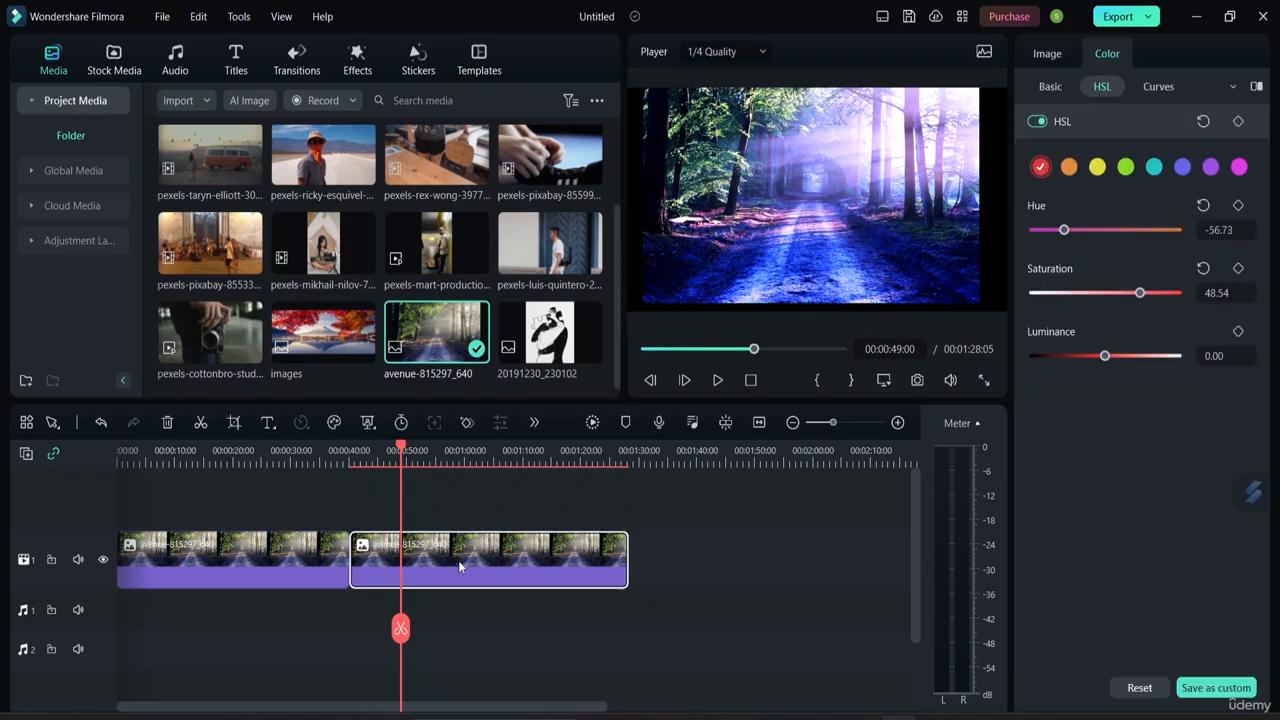
{"action": "left_click", "coordinate": [1107, 229]}
{"action": "left_click", "coordinate": [1143, 230]}
Disable Color Match and center the clip in the preview at position X 0, Y 0.
{"action": "left_click", "coordinate": [1050, 86]}
{"action": "left_click", "coordinate": [1040, 331]}
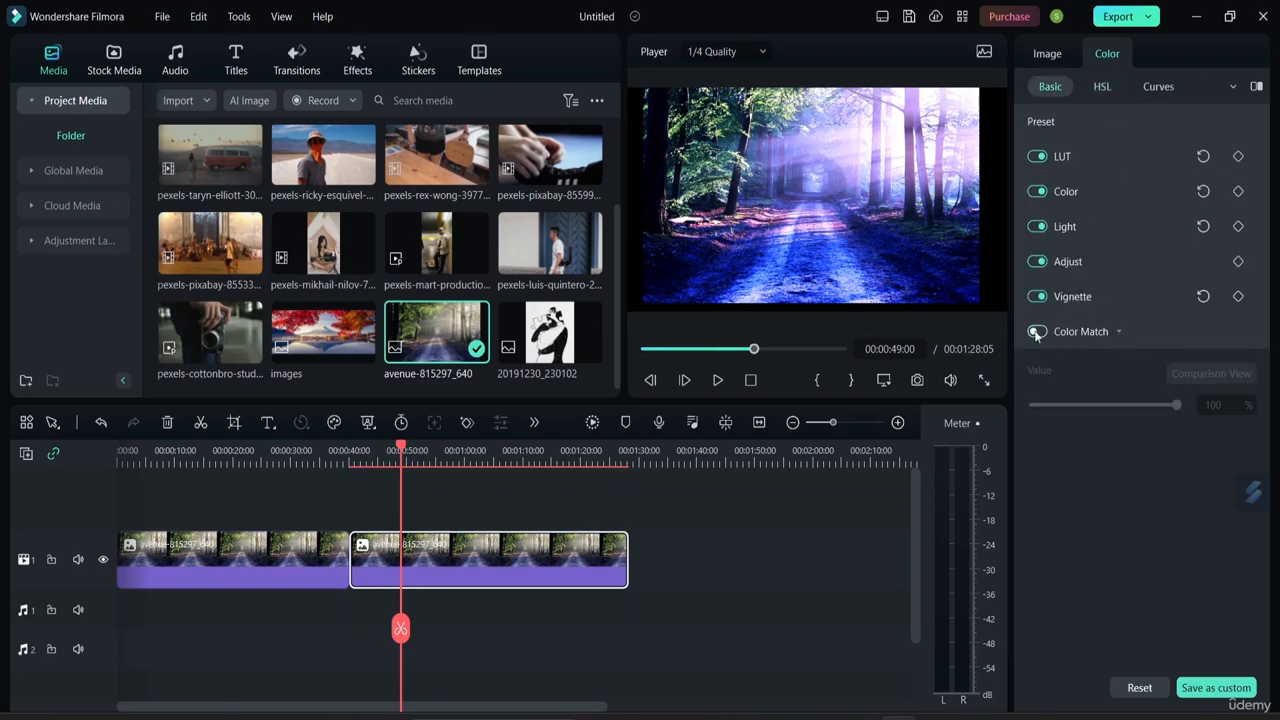
{"action": "left_click", "coordinate": [825, 275]}
{"action": "mouse_move", "coordinate": [766, 192]}
{"action": "left_mouse_down"}
{"action": "mouse_move", "coordinate": [618, 392]}
{"action": "mouse_move", "coordinate": [628, 442]}
{"action": "mouse_move", "coordinate": [815, 168]}
{"action": "mouse_move", "coordinate": [771, 198]}
{"action": "left_mouse_up"}
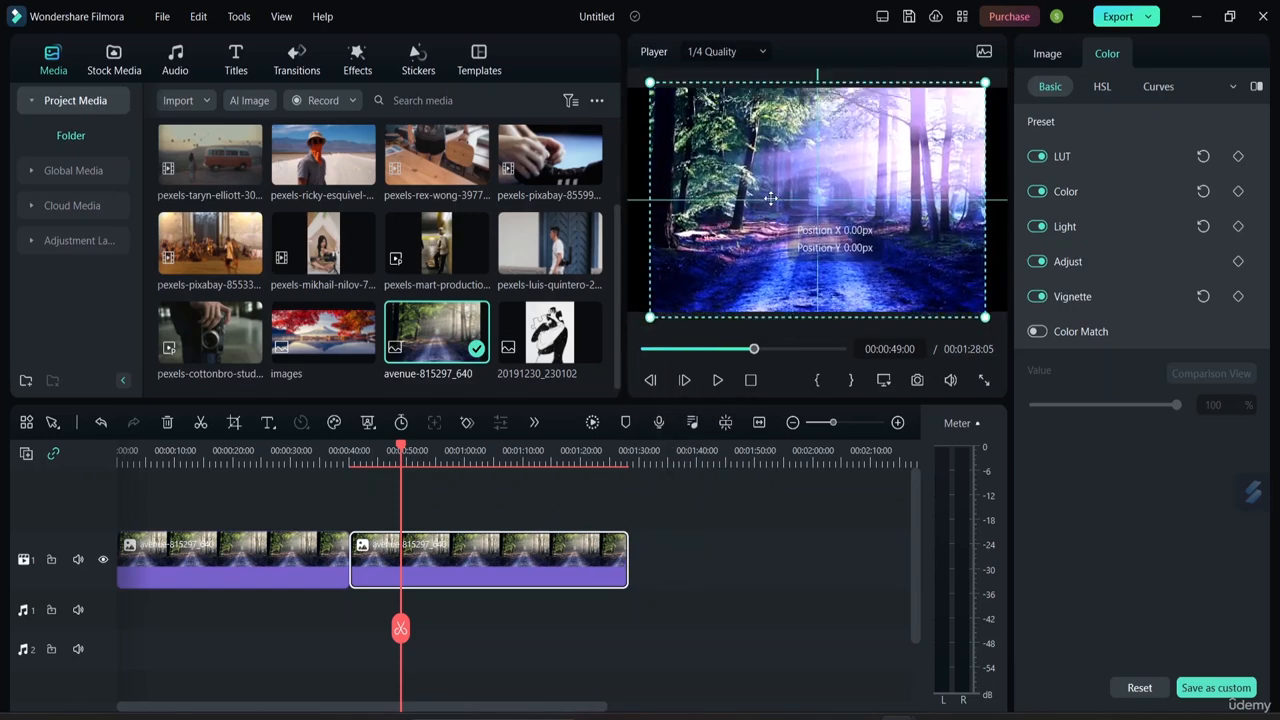
Set the red channel's Luminance to -100 and its Saturation to 28.65 in the HSL settings.
{"action": "left_click", "coordinate": [1101, 90]}
{"action": "left_click_drag", "start_coordinate": [1104, 356], "coordinate": [1033, 356]}
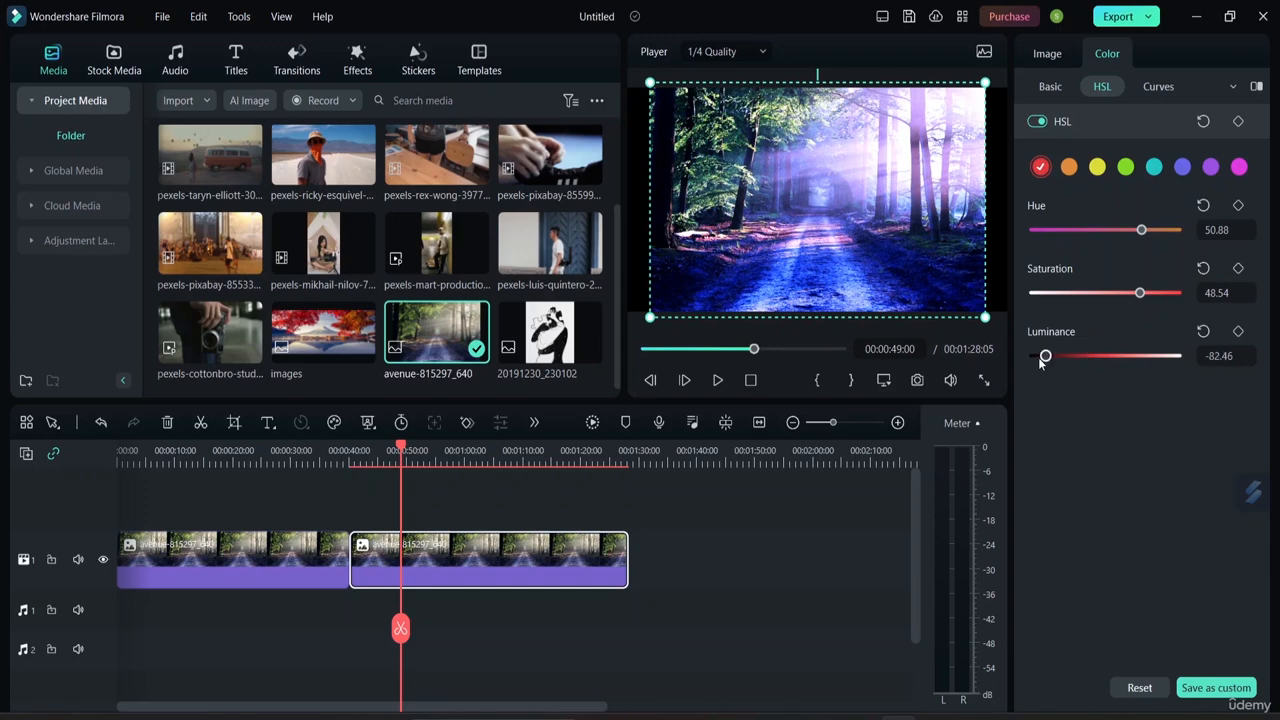
{"action": "mouse_move", "coordinate": [1131, 291]}
{"action": "left_mouse_down"}
{"action": "mouse_move", "coordinate": [1027, 301]}
{"action": "mouse_move", "coordinate": [1125, 294]}
{"action": "left_mouse_up"}
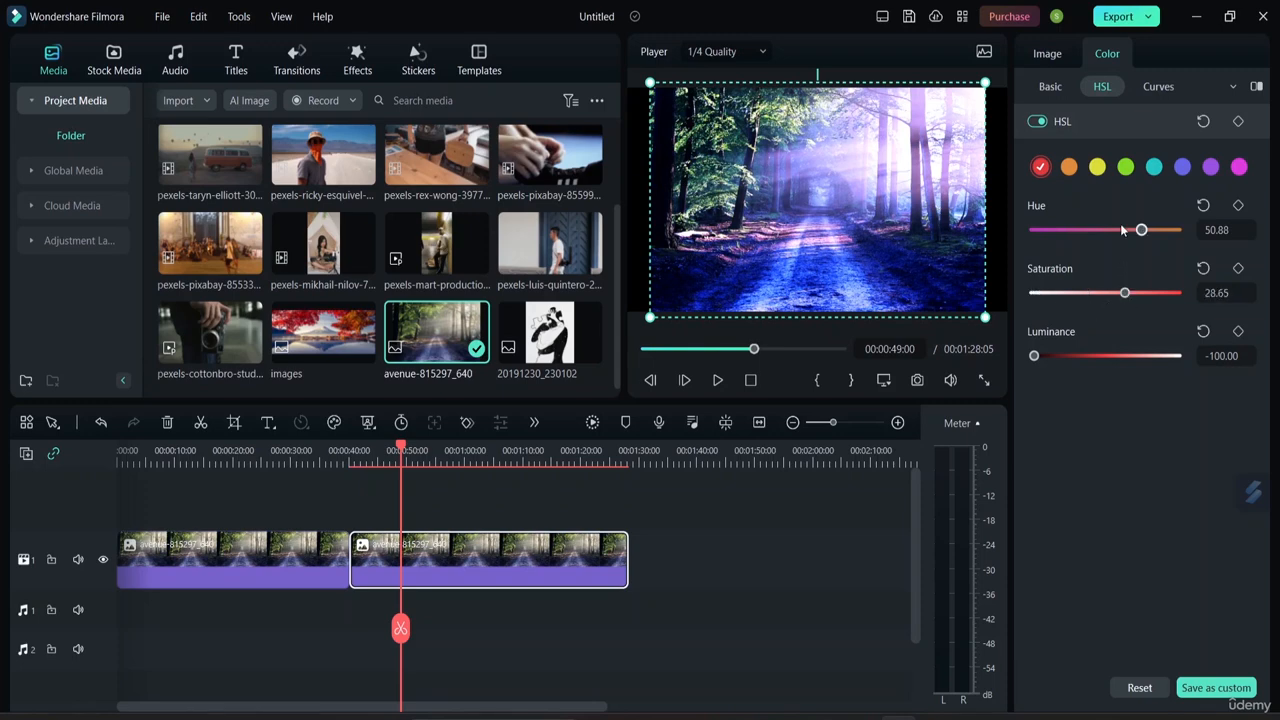
Browse the orange, yellow and red HSL channels of the second forest clip, and lower the green channel's Hue.
{"action": "left_click", "coordinate": [1069, 168]}
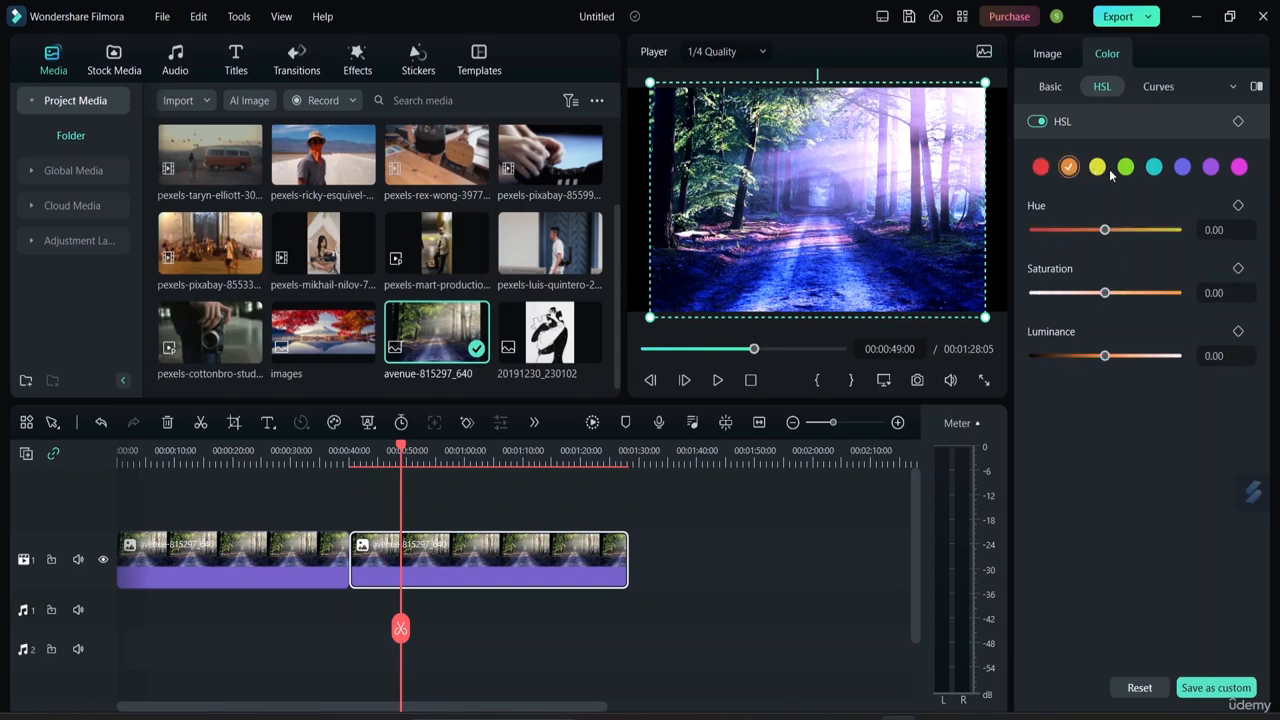
{"action": "left_click", "coordinate": [1099, 170]}
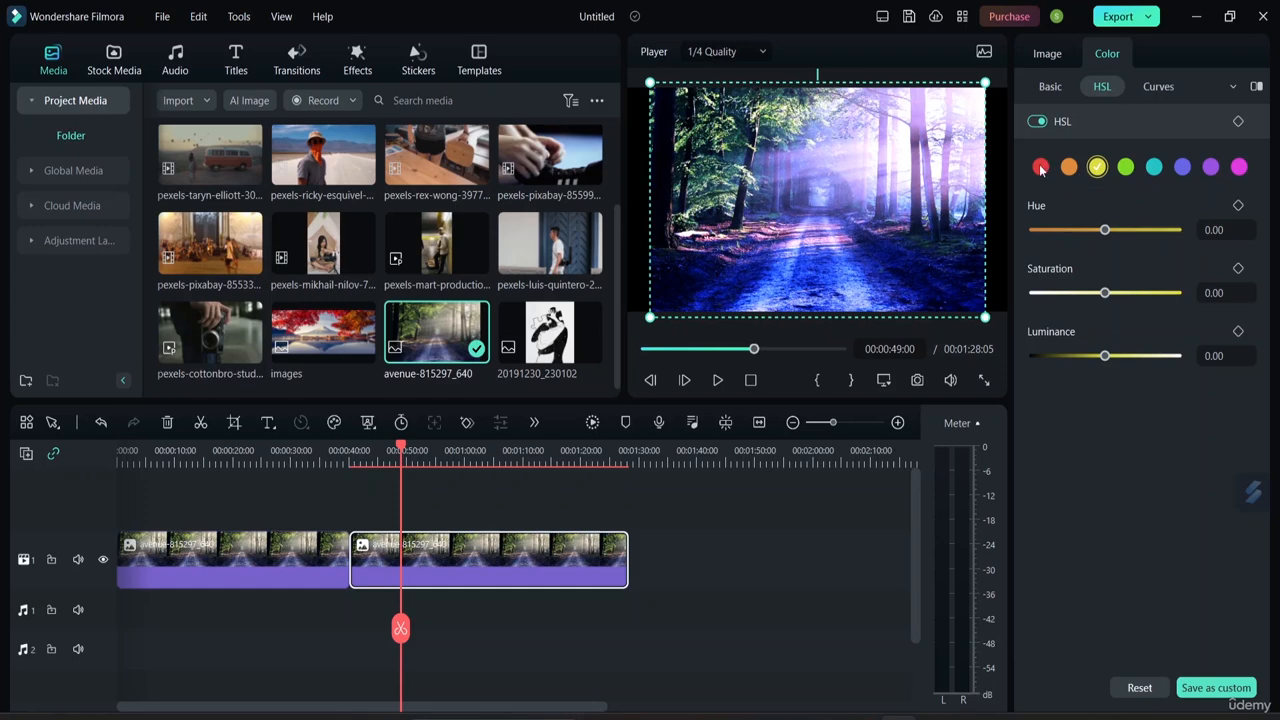
{"action": "left_click", "coordinate": [1041, 168]}
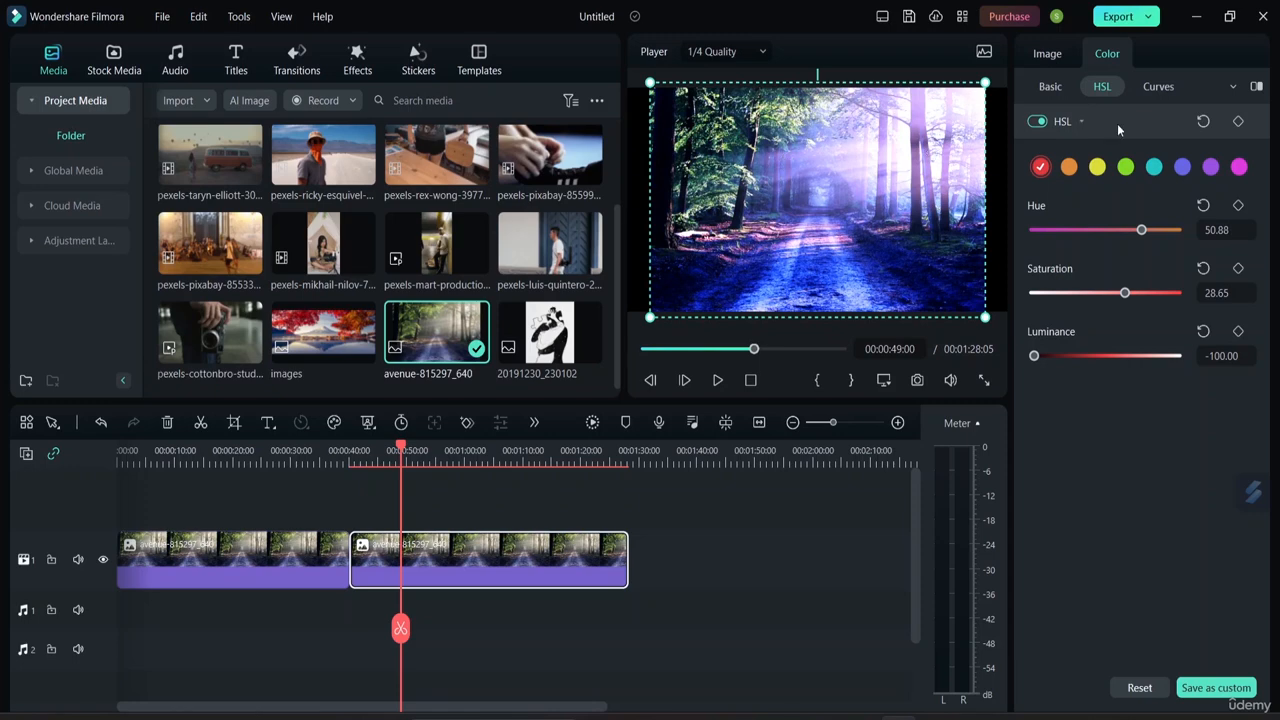
{"action": "left_click", "coordinate": [1126, 168]}
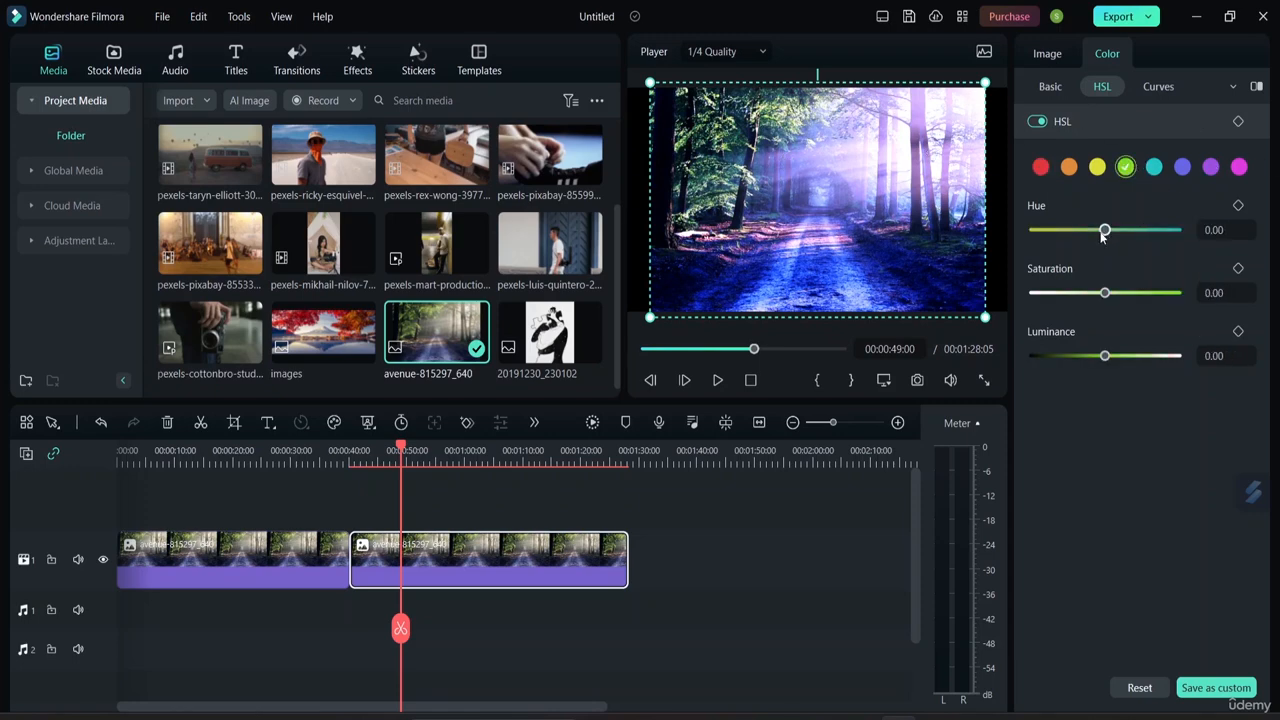
{"action": "left_click_drag", "start_coordinate": [1103, 232], "coordinate": [1041, 232]}
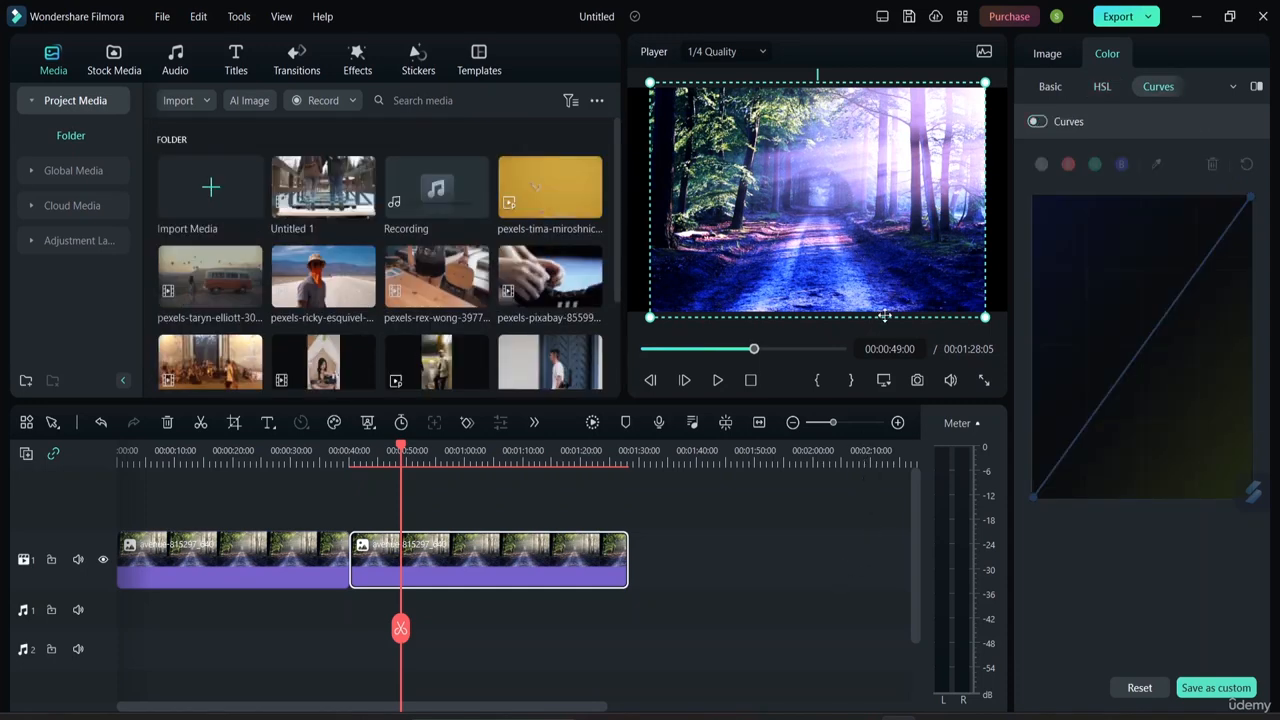
Preview the pexels-ricky-esquivel desert video from the project media and place it on a new track above the forest clips.
{"action": "scroll", "coordinate": [370, 300], "scroll_direction": "down", "scroll_amount": 3}
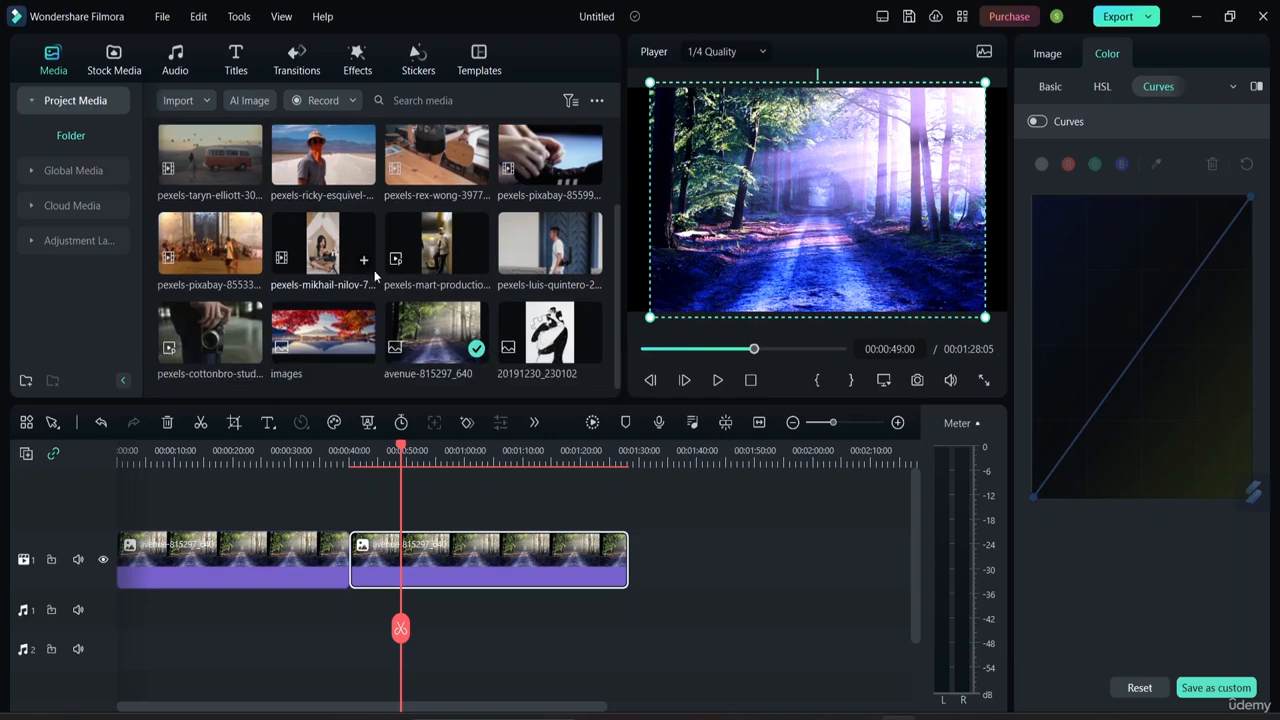
{"action": "scroll", "coordinate": [420, 286], "scroll_direction": "up", "scroll_amount": 3}
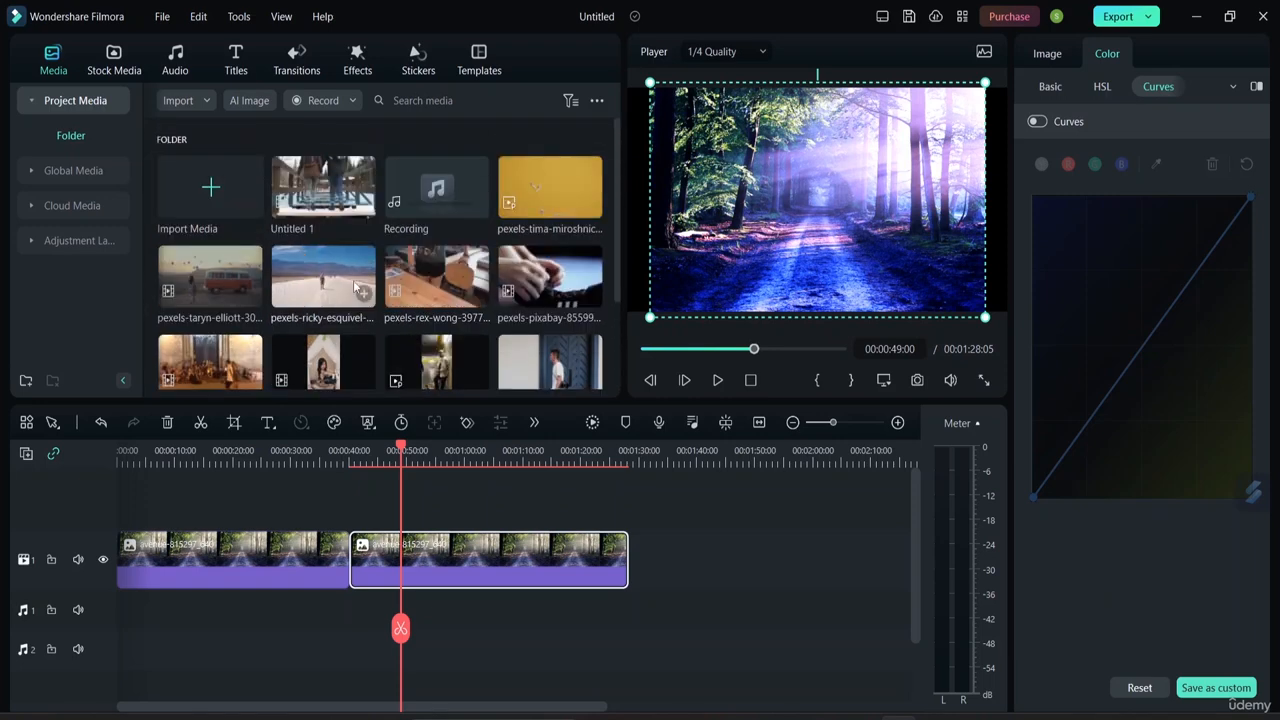
{"action": "left_click", "coordinate": [322, 288]}
{"action": "key", "text": "space"}
{"action": "left_click_drag", "start_coordinate": [322, 288], "coordinate": [165, 503]}
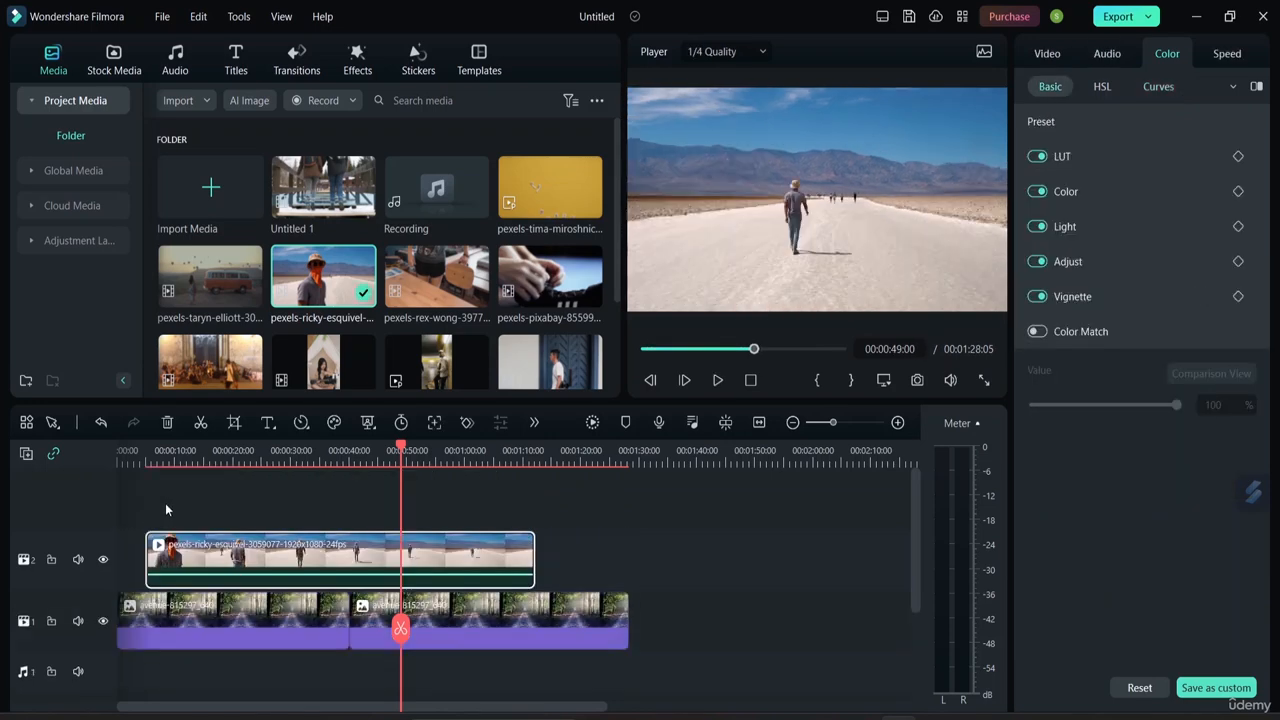
Remove both forest road clips from the timeline, ripple-deleting the first one.
{"action": "left_click", "coordinate": [173, 622]}
{"action": "right_click", "coordinate": [173, 622]}
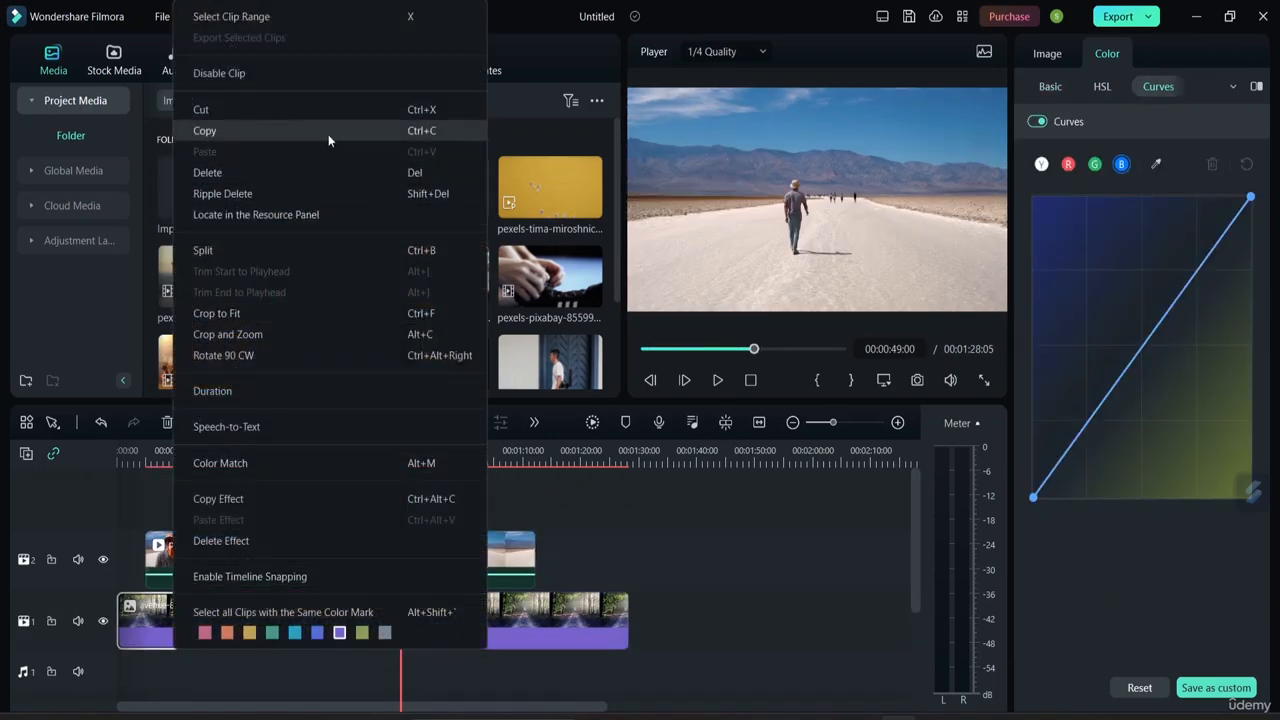
{"action": "left_click", "coordinate": [340, 191]}
{"action": "left_click", "coordinate": [442, 622]}
{"action": "right_click", "coordinate": [442, 622]}
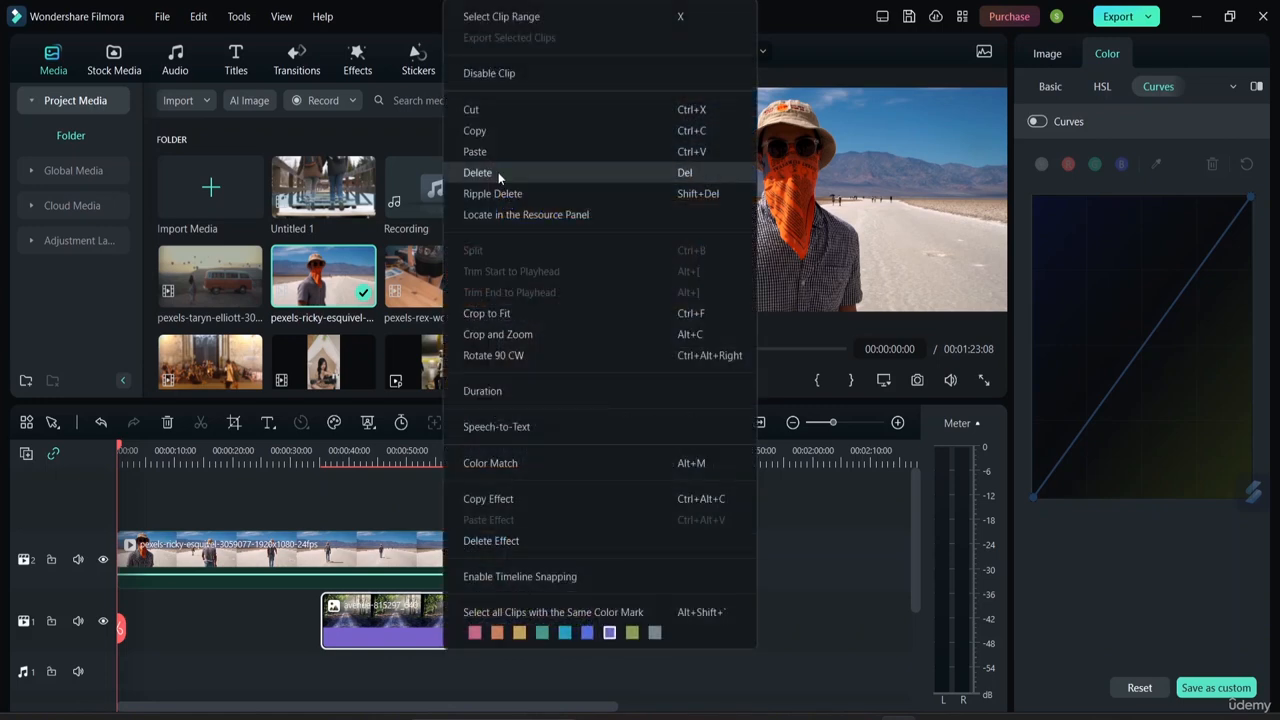
{"action": "left_click", "coordinate": [526, 120]}
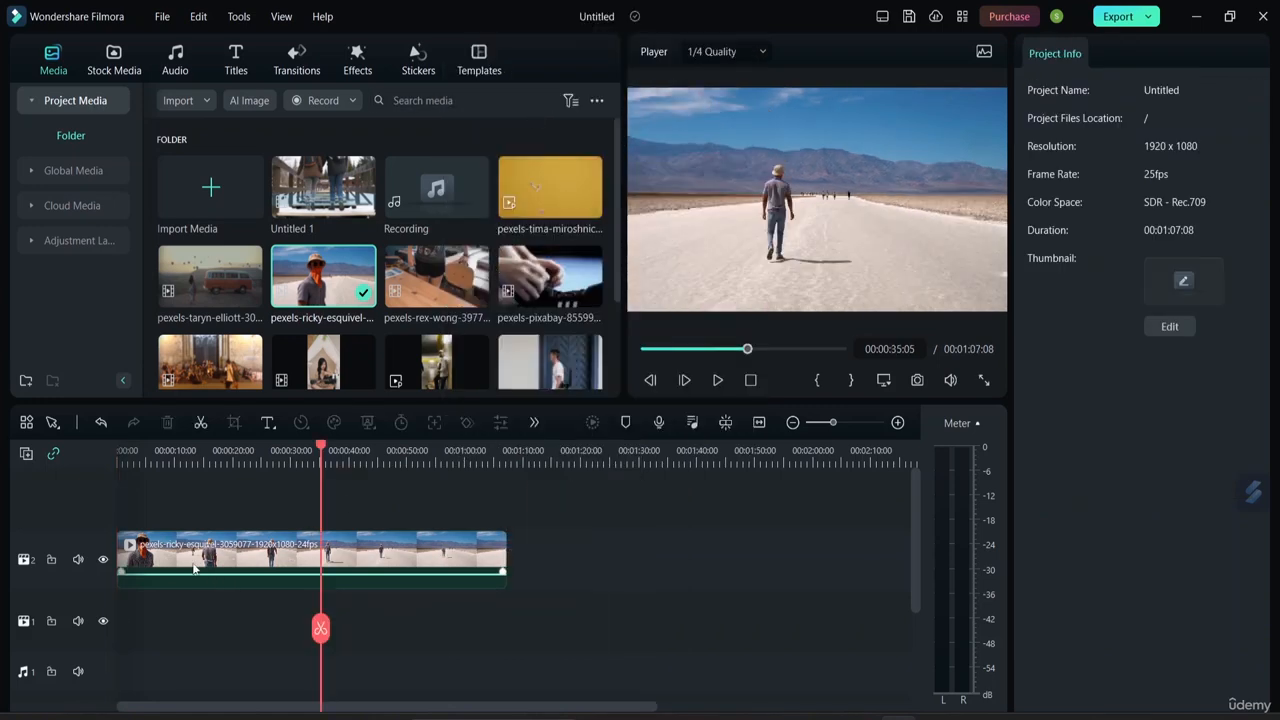
Apply the Cyberpunk 2 LUT to the desert video clip.
{"action": "left_click", "coordinate": [389, 545]}
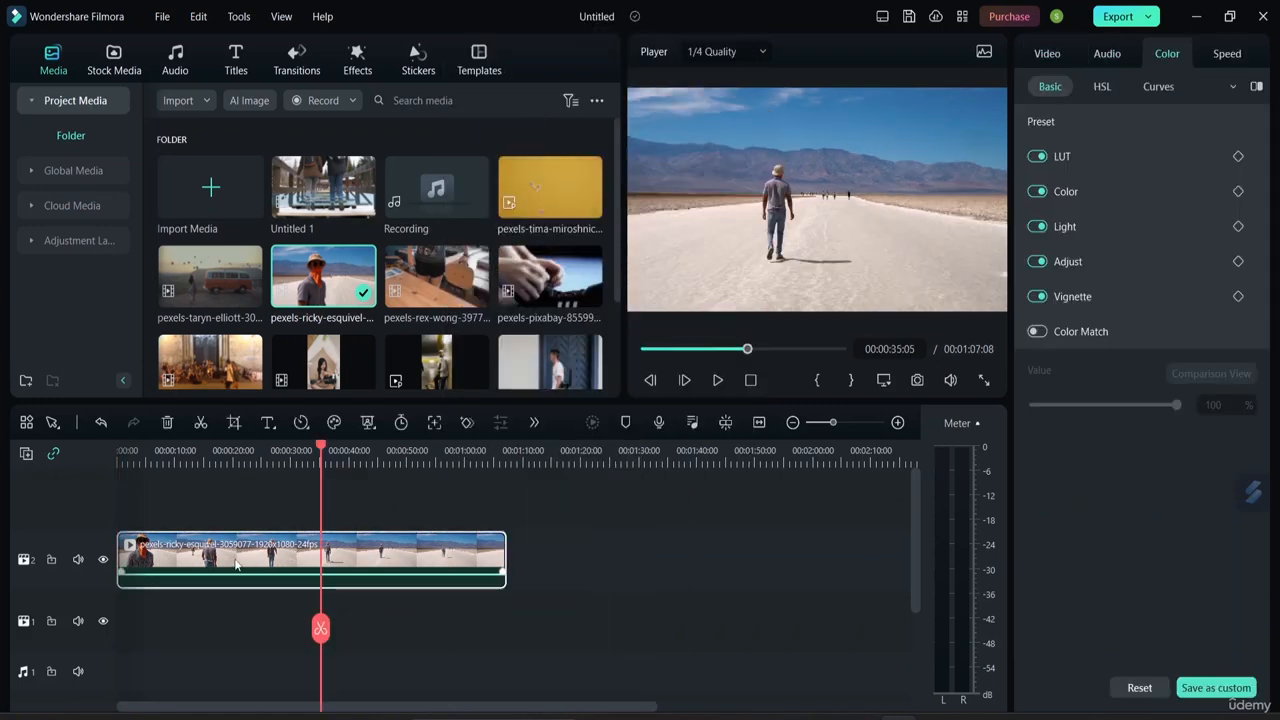
{"action": "left_click", "coordinate": [1083, 156]}
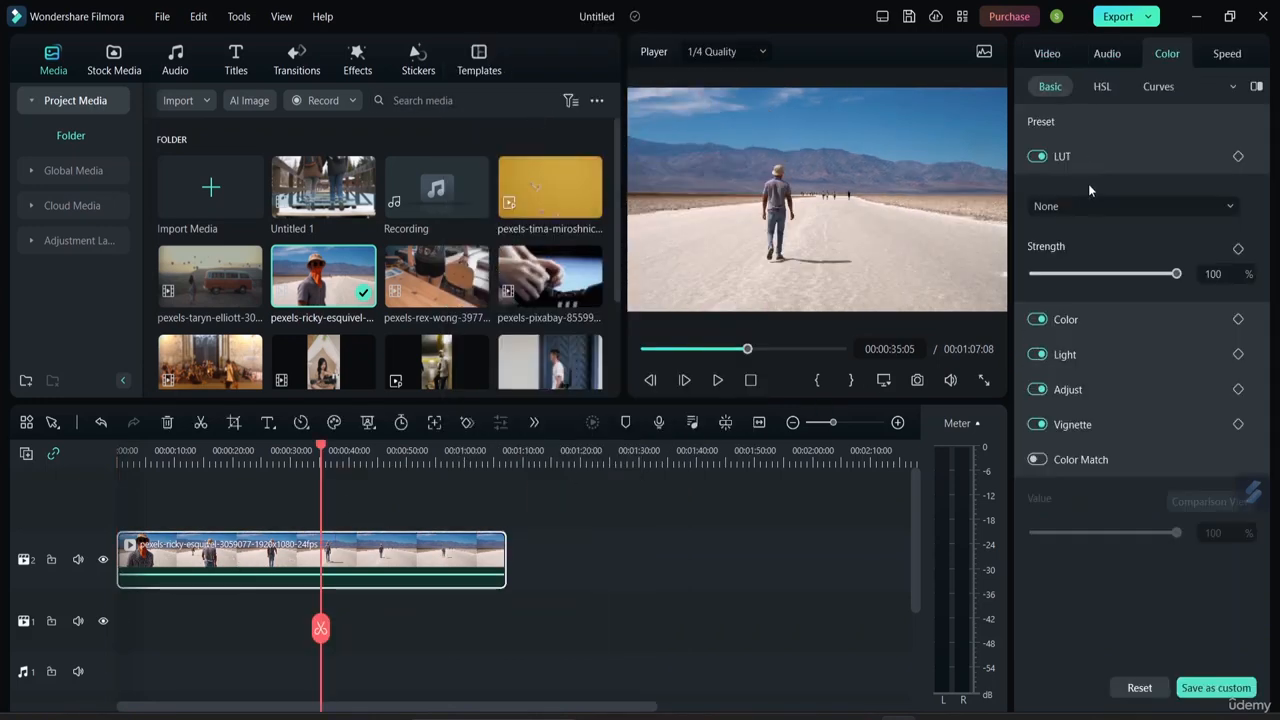
{"action": "left_click", "coordinate": [1229, 206]}
{"action": "left_click", "coordinate": [1124, 305]}
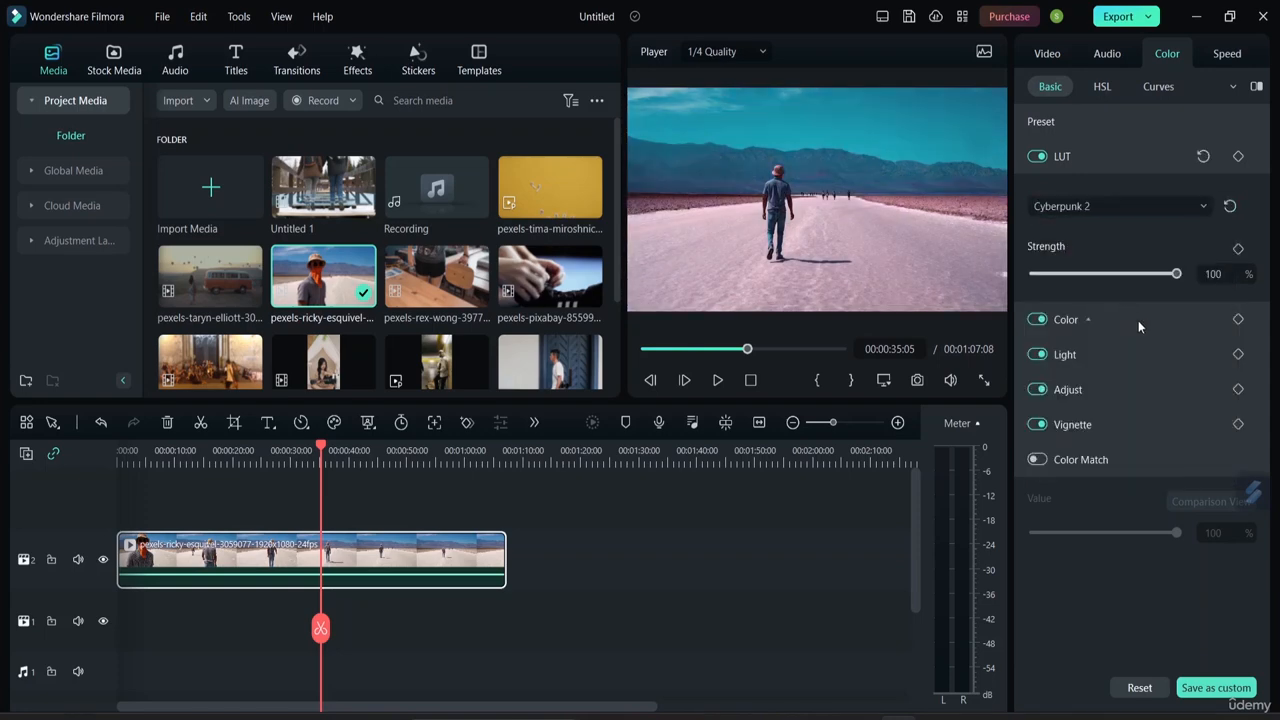
In the HSL settings, set the green channel's Hue to 56.73, Saturation to 27.49 and Luminance to 61.40.
{"action": "left_click", "coordinate": [1102, 86]}
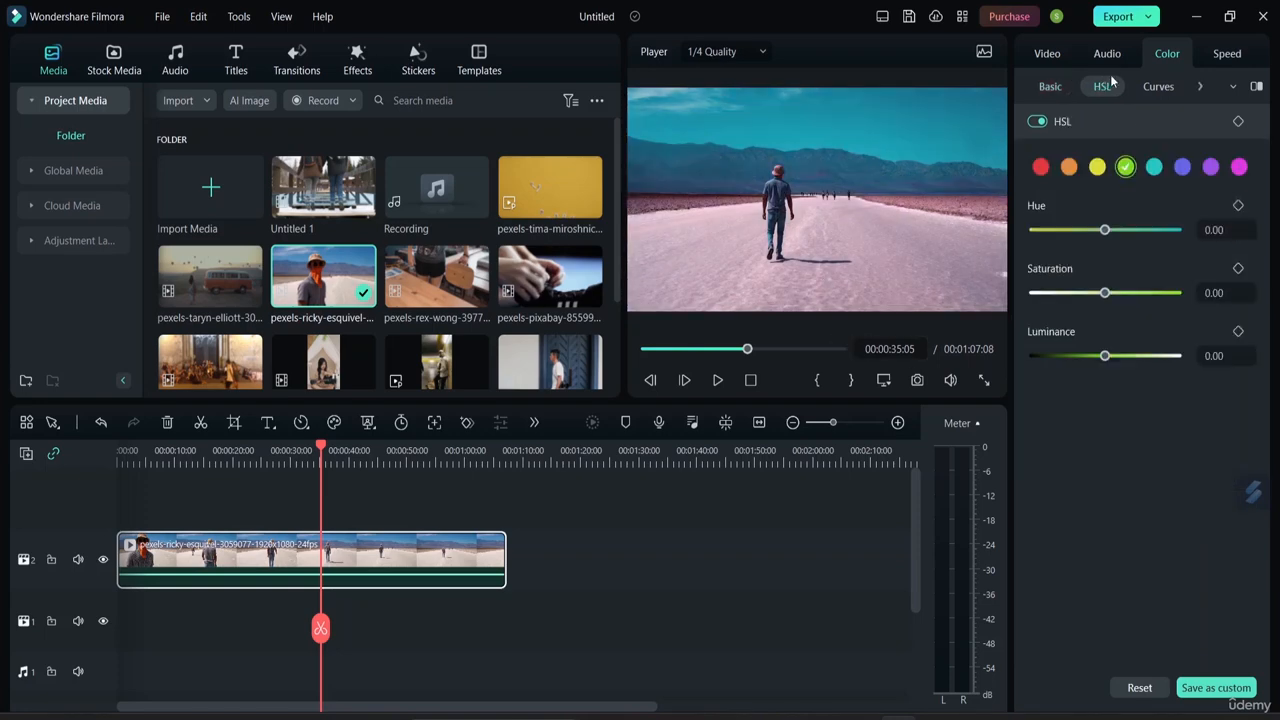
{"action": "left_click_drag", "start_coordinate": [1105, 232], "coordinate": [1146, 229]}
{"action": "mouse_move", "coordinate": [1105, 292]}
{"action": "left_mouse_down"}
{"action": "mouse_move", "coordinate": [1036, 293]}
{"action": "mouse_move", "coordinate": [1125, 294]}
{"action": "left_mouse_up"}
{"action": "left_click_drag", "start_coordinate": [1104, 356], "coordinate": [1149, 356]}
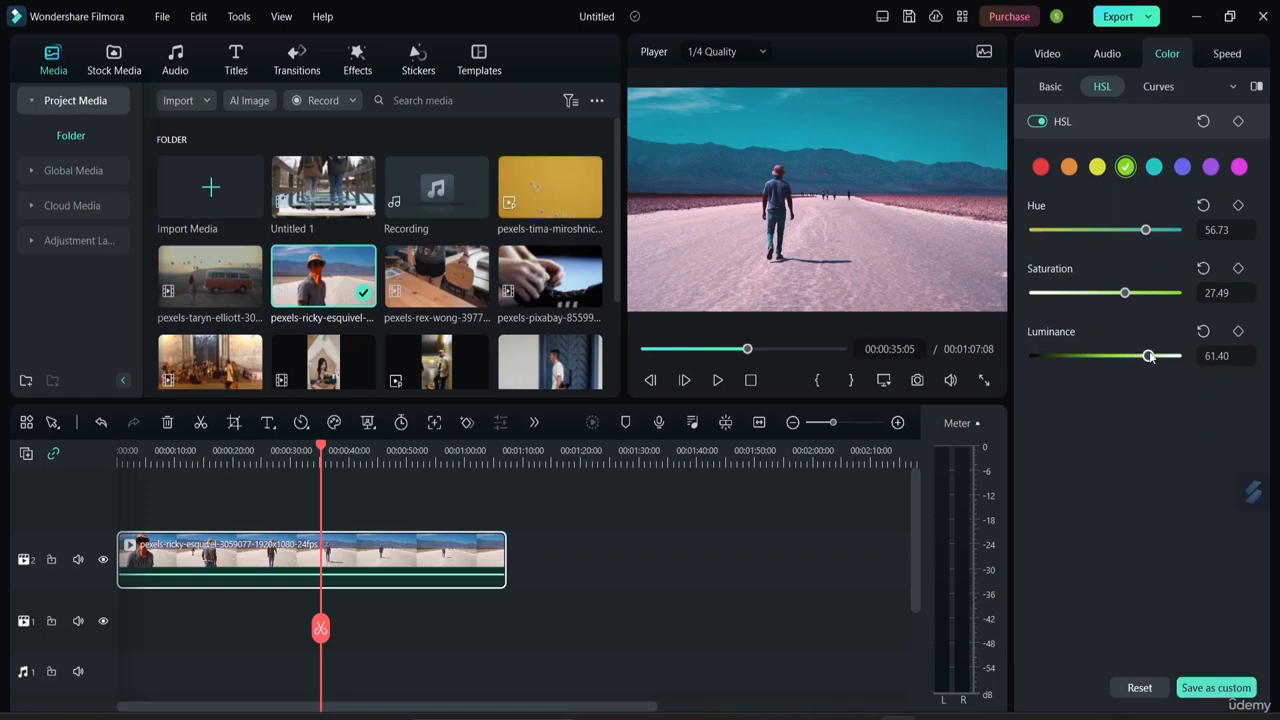
Add a control point near the middle of the red curve and one in the lower part of the green curve.
{"action": "left_click", "coordinate": [1160, 87]}
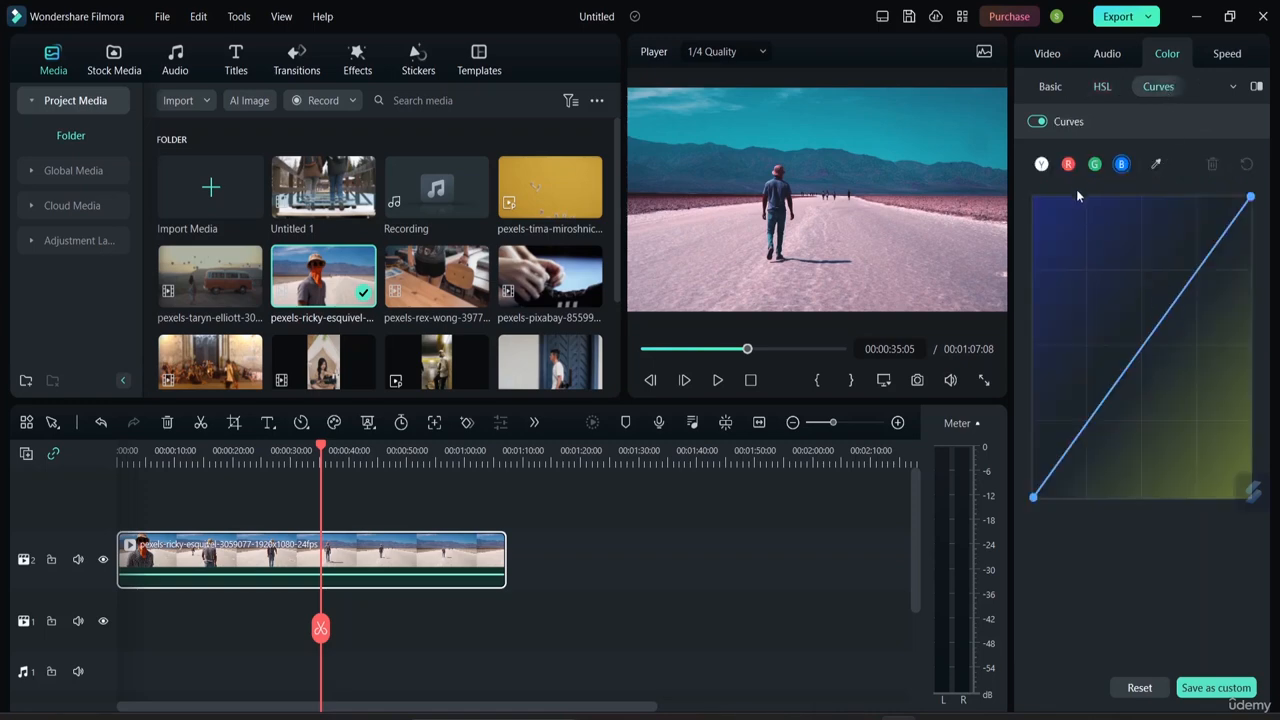
{"action": "left_click", "coordinate": [1068, 164]}
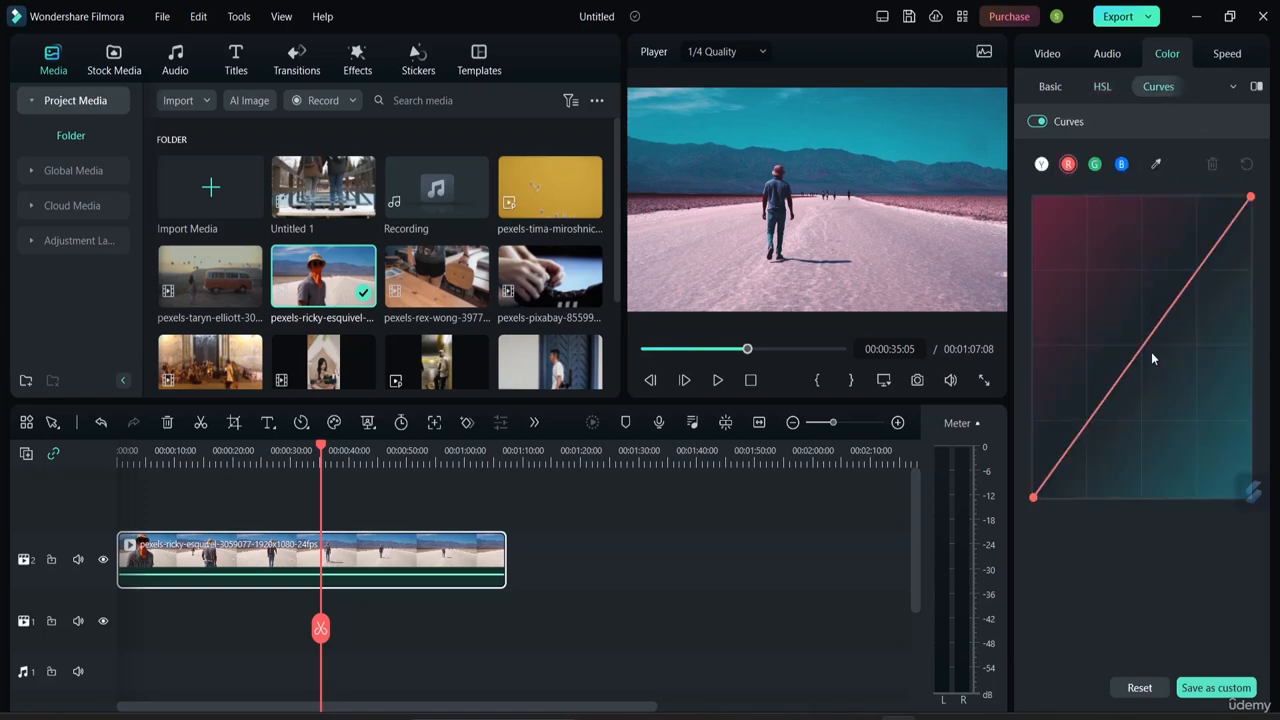
{"action": "left_click_drag", "start_coordinate": [1151, 352], "coordinate": [1083, 433]}
{"action": "left_click", "coordinate": [1093, 164]}
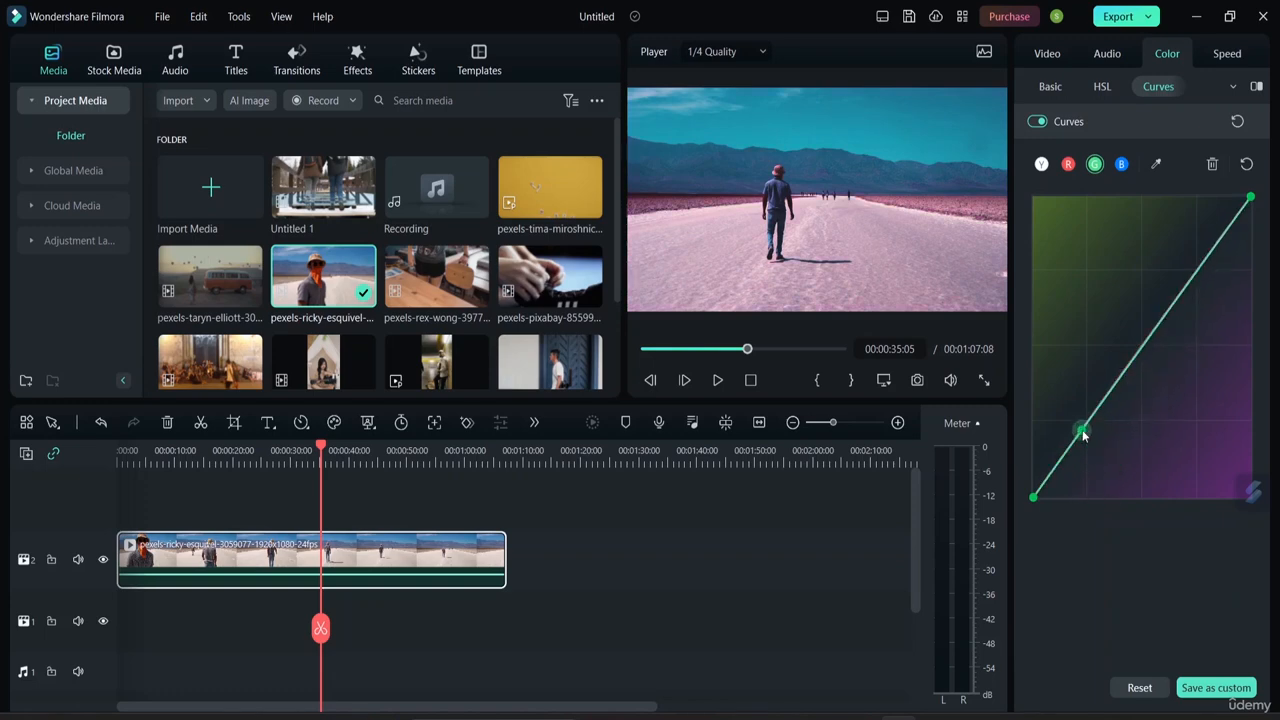
Try a midpoint and a point sampled from the preview's sky on the blue curve, and reset that curve.
{"action": "left_click", "coordinate": [1121, 164]}
{"action": "left_click_drag", "start_coordinate": [1163, 318], "coordinate": [1136, 358]}
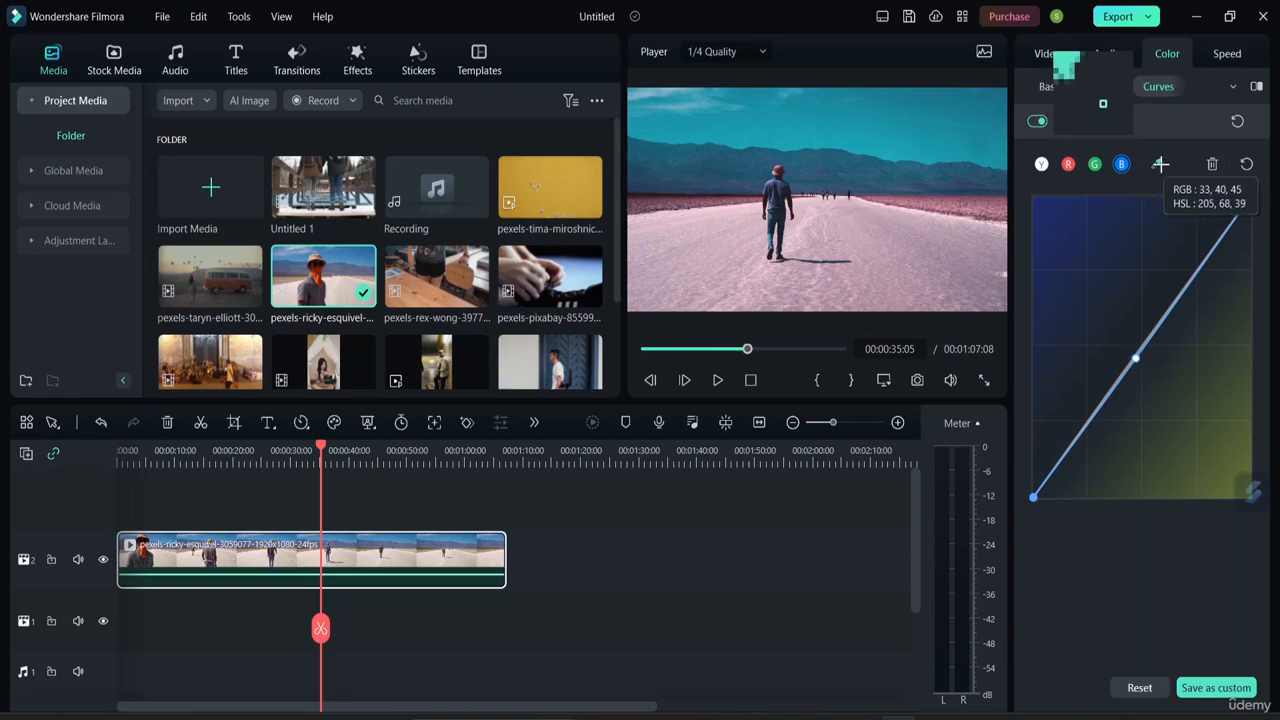
{"action": "left_click", "coordinate": [931, 133]}
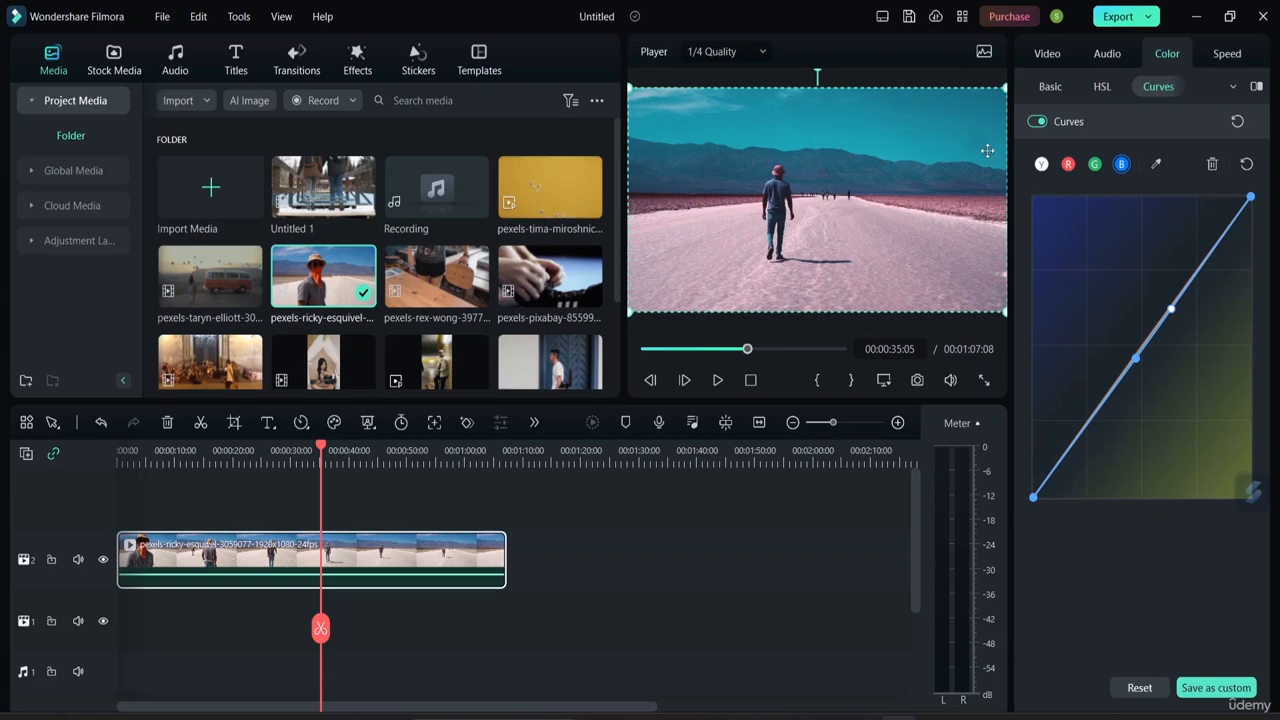
{"action": "left_click", "coordinate": [1246, 166]}
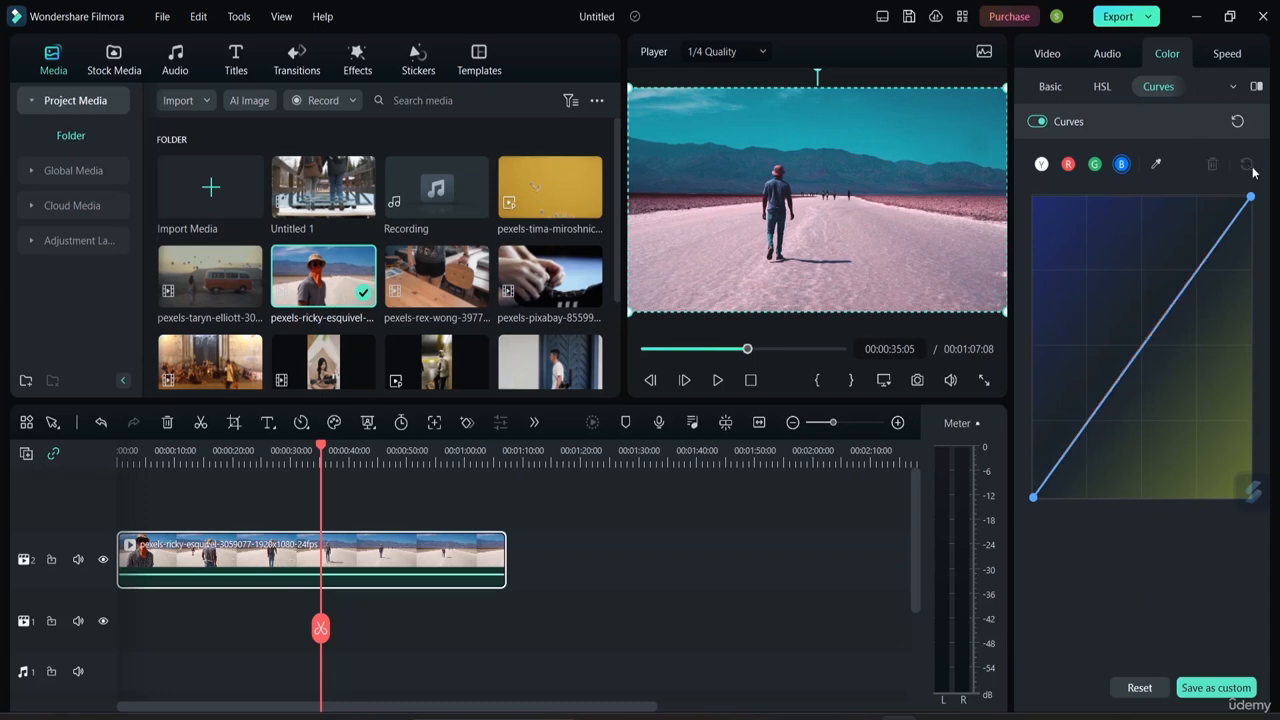
In the Color Wheels settings, raise the brightness of the Highlights and Shadows and lower that of the Midtones.
{"action": "left_click", "coordinate": [1198, 87]}
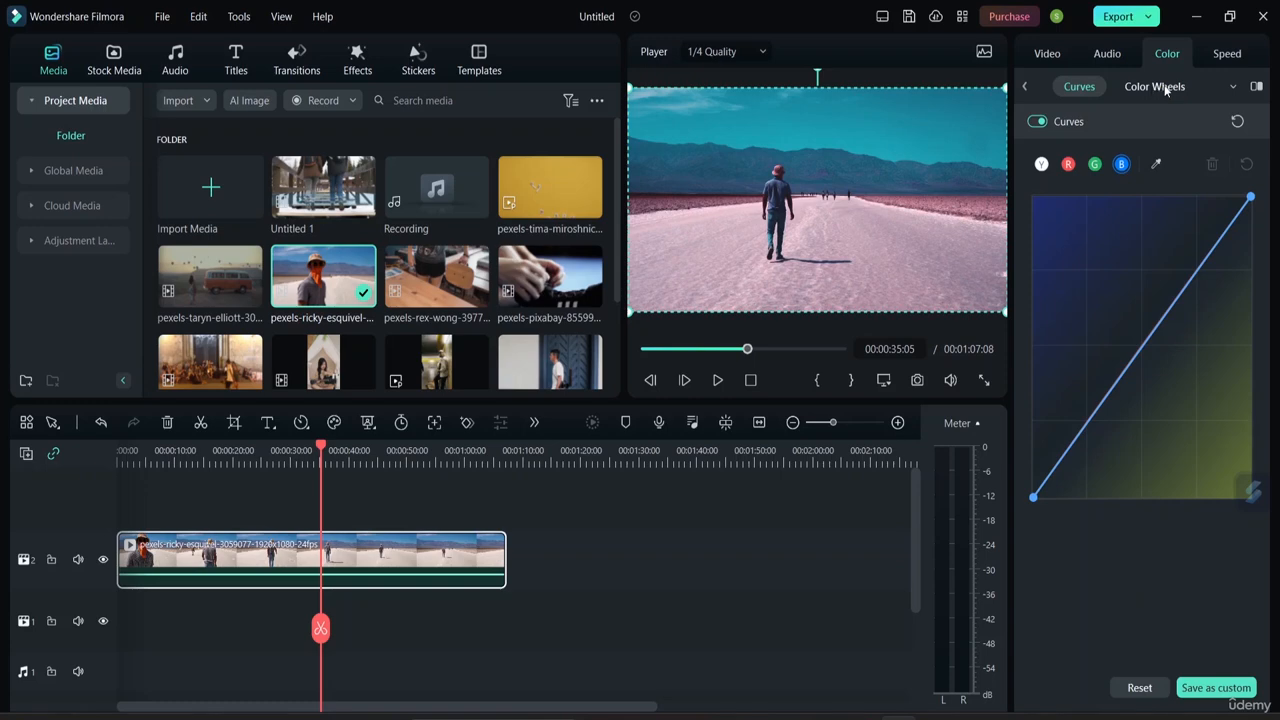
{"action": "left_click", "coordinate": [1155, 87]}
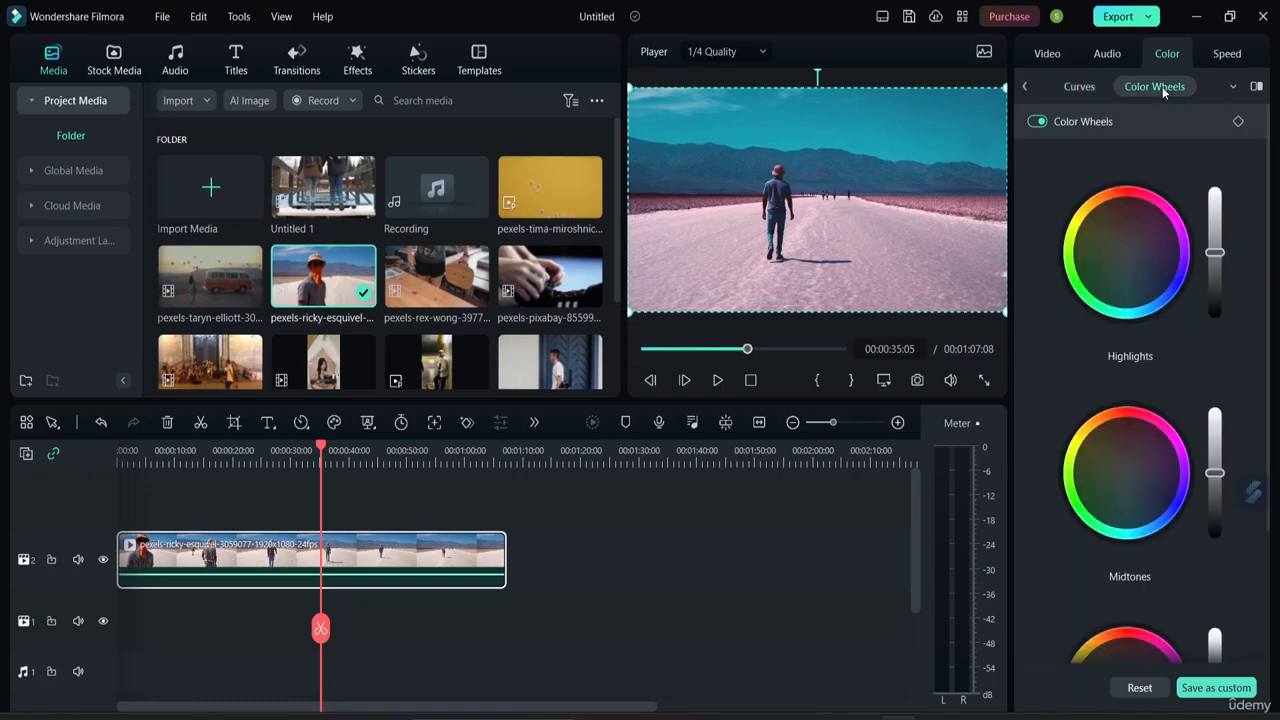
{"action": "mouse_move", "coordinate": [1218, 257]}
{"action": "left_mouse_down"}
{"action": "mouse_move", "coordinate": [1210, 188]}
{"action": "mouse_move", "coordinate": [1228, 308]}
{"action": "mouse_move", "coordinate": [1213, 249]}
{"action": "left_mouse_up"}
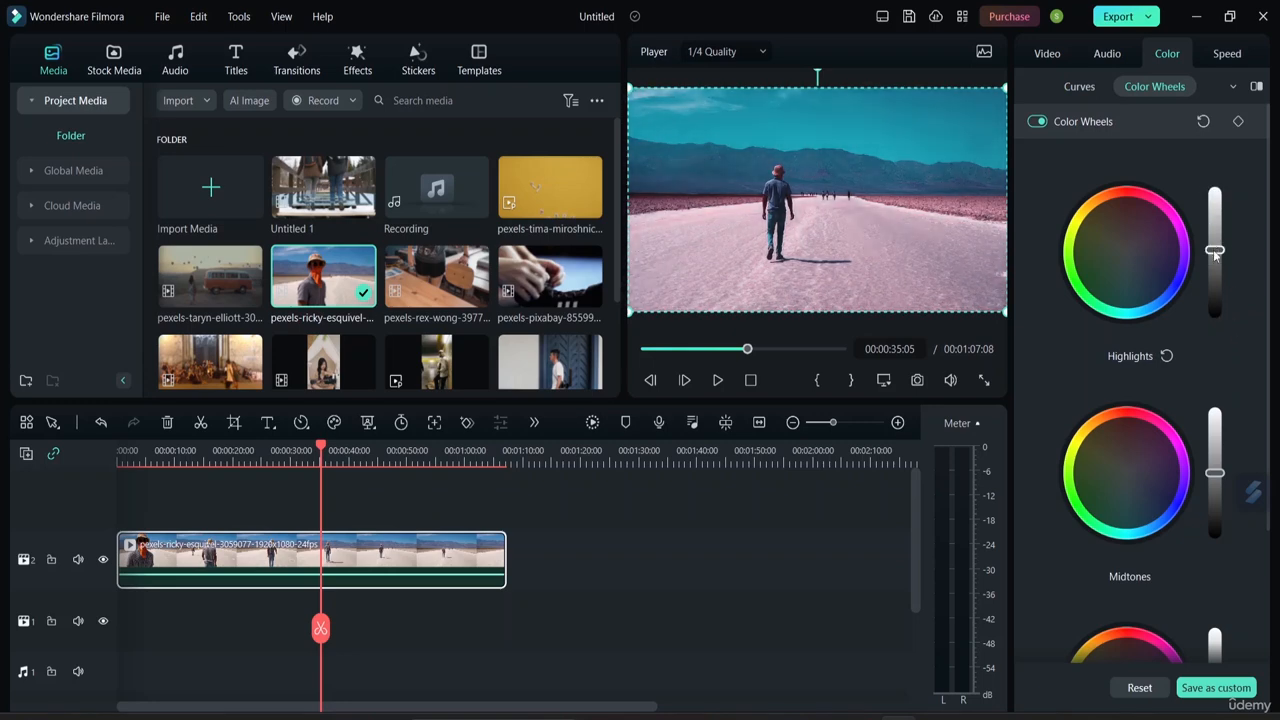
{"action": "scroll", "coordinate": [1186, 397], "scroll_direction": "down", "scroll_amount": 3}
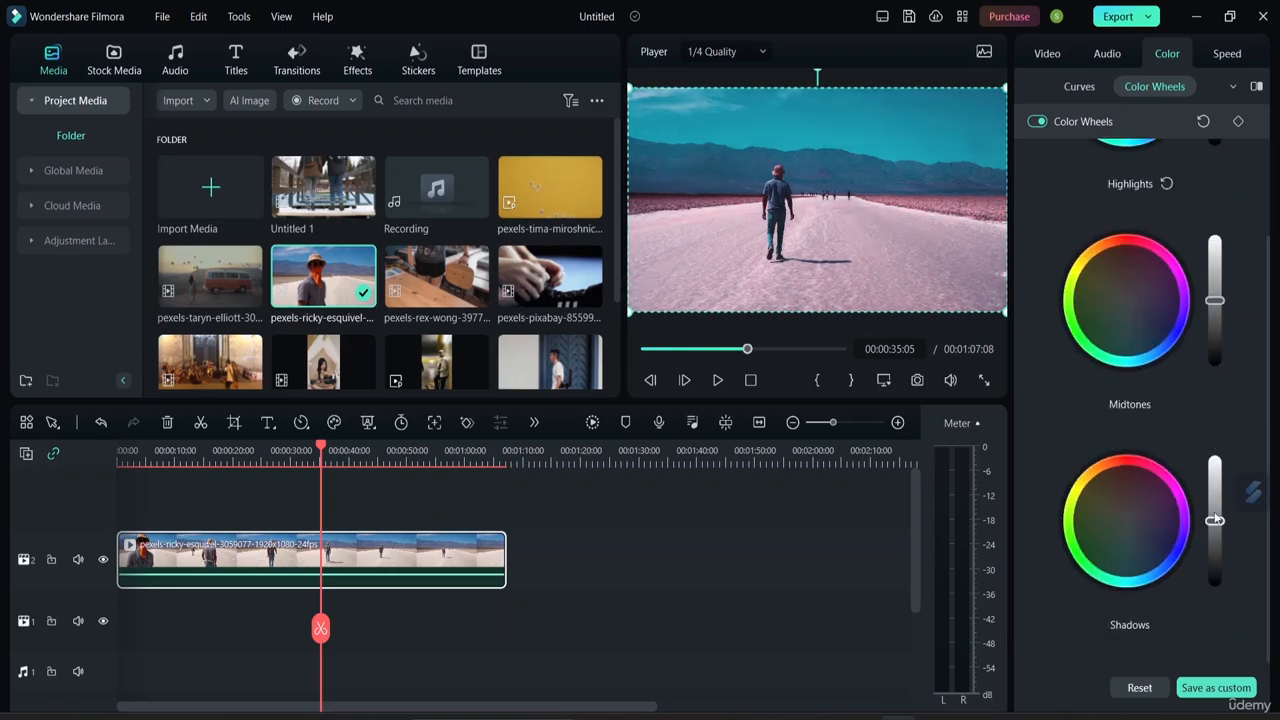
{"action": "mouse_move", "coordinate": [1213, 522]}
{"action": "left_mouse_down"}
{"action": "mouse_move", "coordinate": [1221, 560]}
{"action": "mouse_move", "coordinate": [1215, 497]}
{"action": "left_mouse_up"}
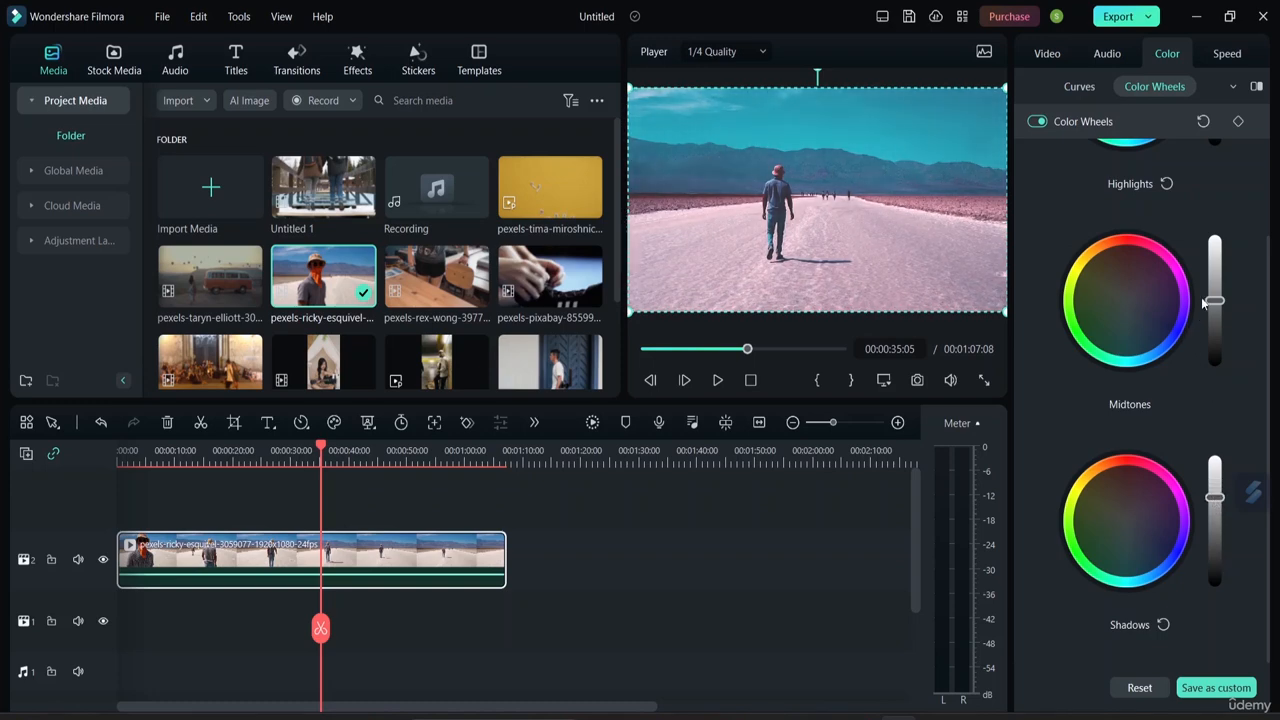
{"action": "mouse_move", "coordinate": [1213, 301]}
{"action": "left_mouse_down"}
{"action": "mouse_move", "coordinate": [1216, 350]}
{"action": "mouse_move", "coordinate": [1218, 319]}
{"action": "left_mouse_up"}
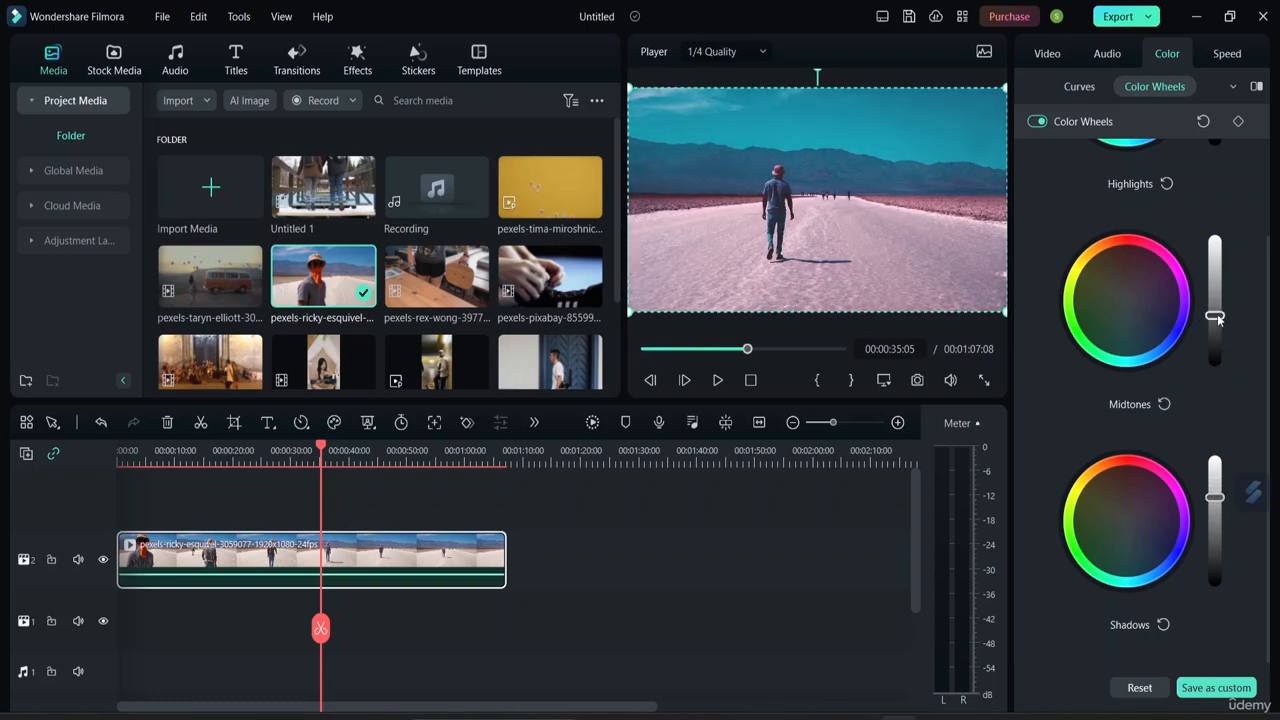
{"action": "scroll", "coordinate": [1214, 240], "scroll_direction": "up", "scroll_amount": 2}
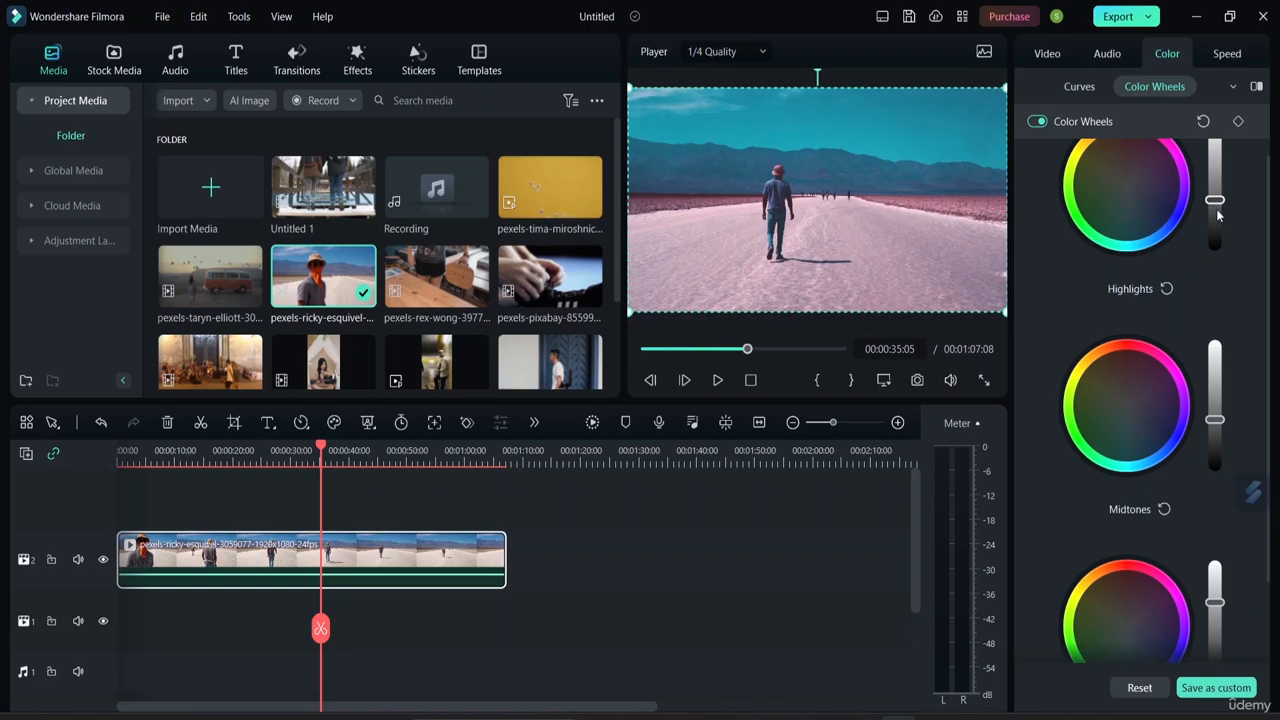
{"action": "left_click_drag", "start_coordinate": [1218, 214], "coordinate": [1211, 175]}
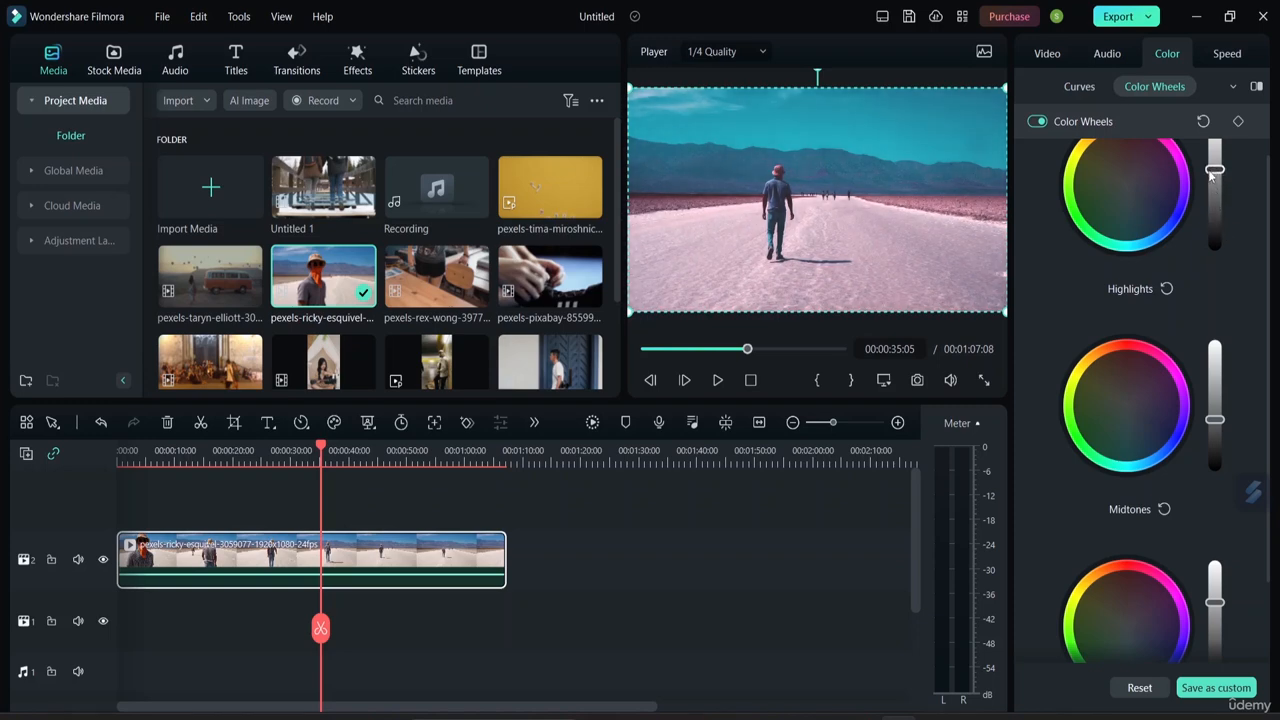
{"action": "scroll", "coordinate": [1166, 345], "scroll_direction": "up", "scroll_amount": 2}
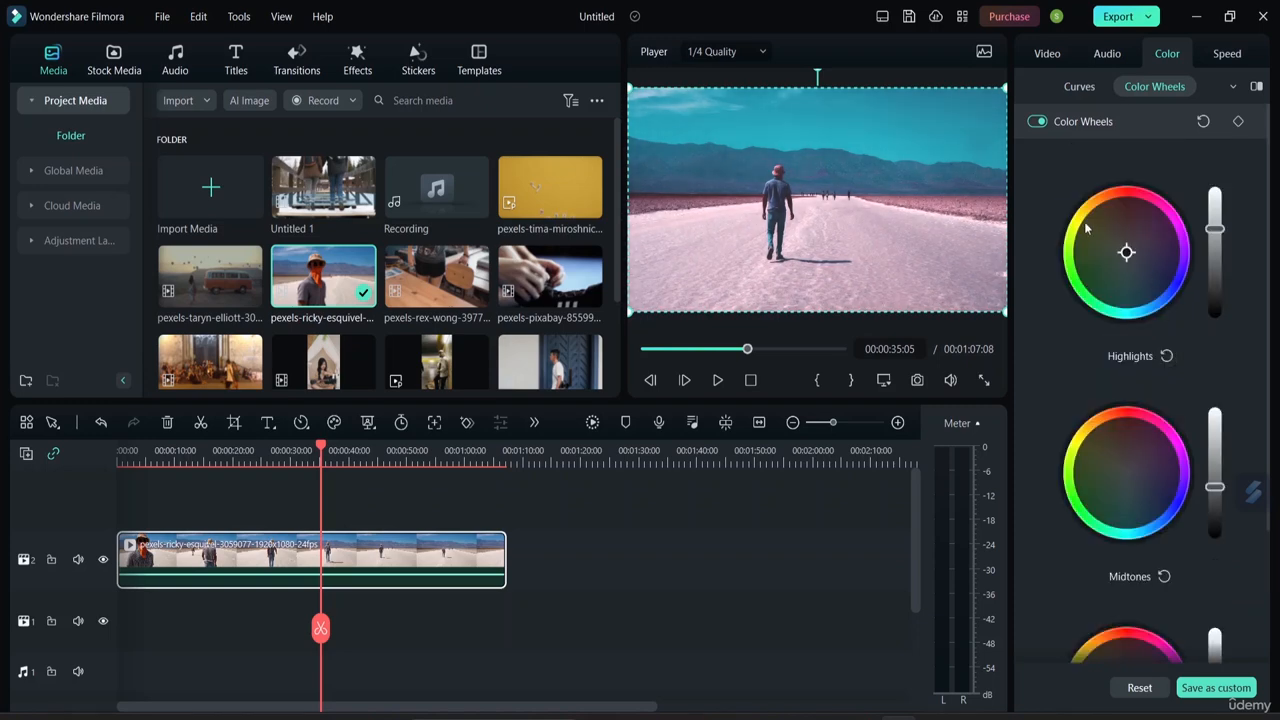
Compare the desert clip before and after color correction in Side-by-Side View, turning the comparison off and on again.
{"action": "left_click", "coordinate": [1230, 88]}
{"action": "left_click", "coordinate": [1229, 92]}
{"action": "left_click", "coordinate": [1232, 90]}
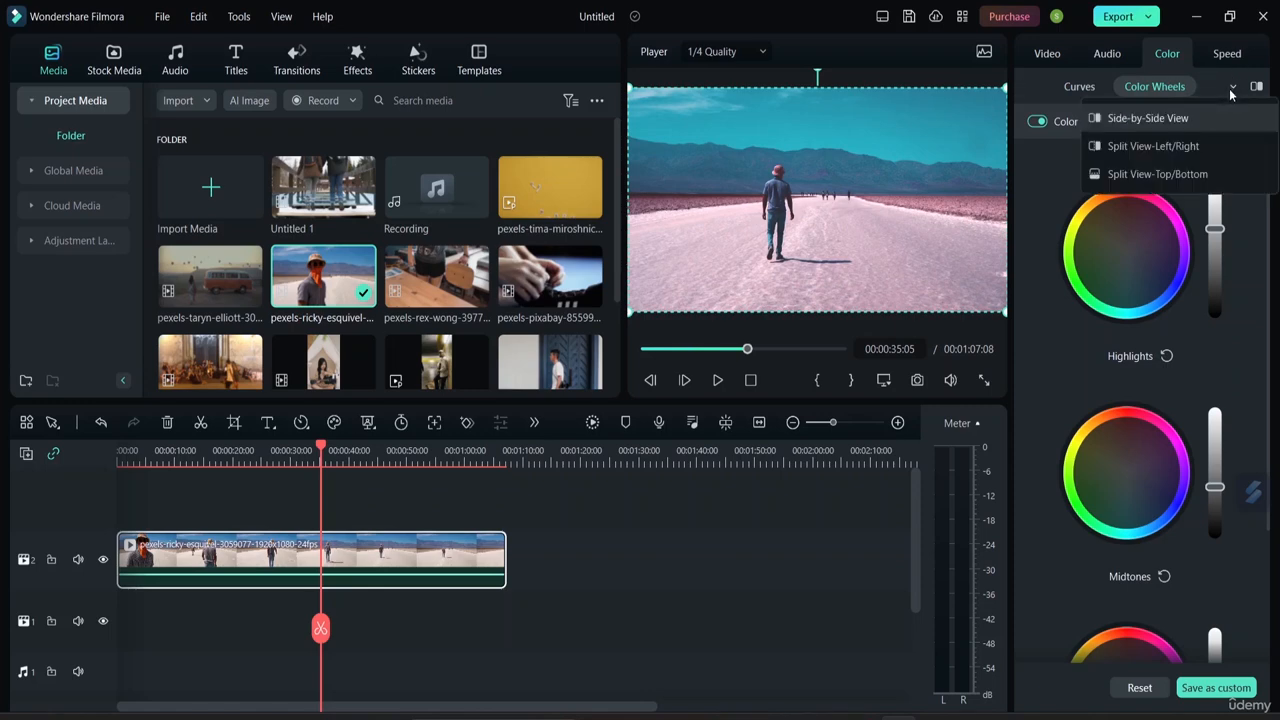
{"action": "left_click", "coordinate": [1121, 119]}
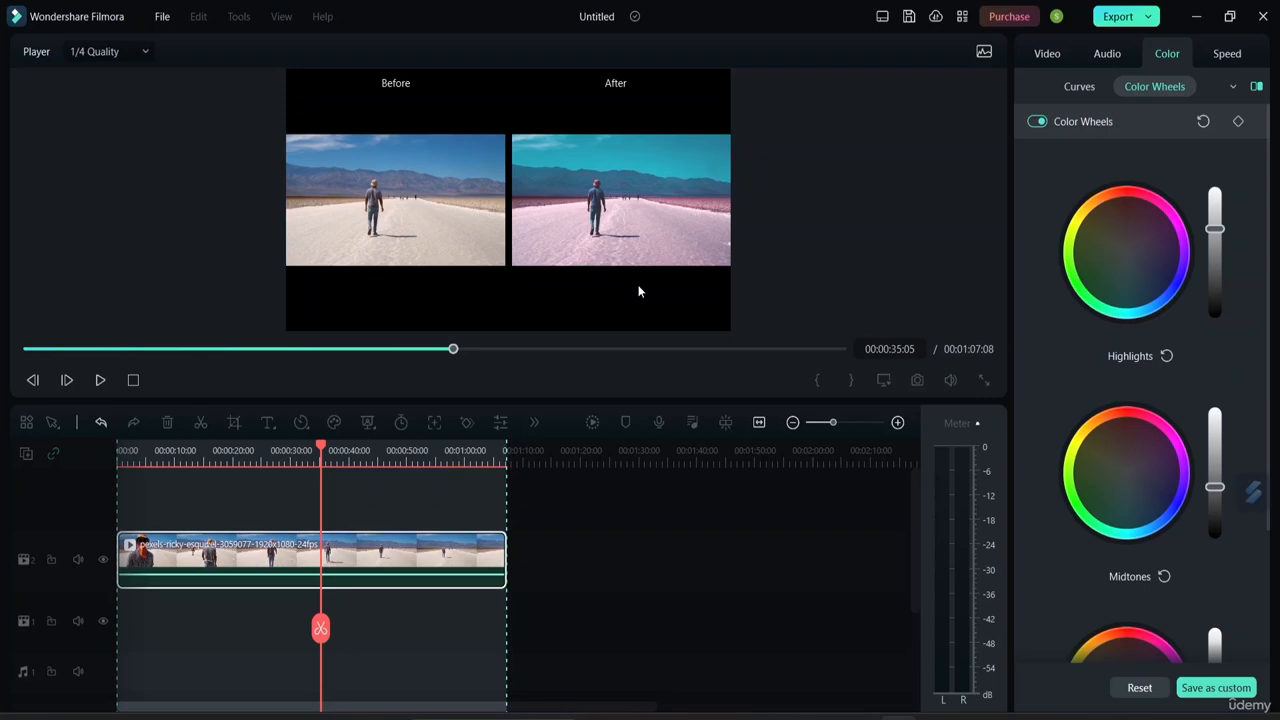
{"action": "left_click", "coordinate": [1257, 87]}
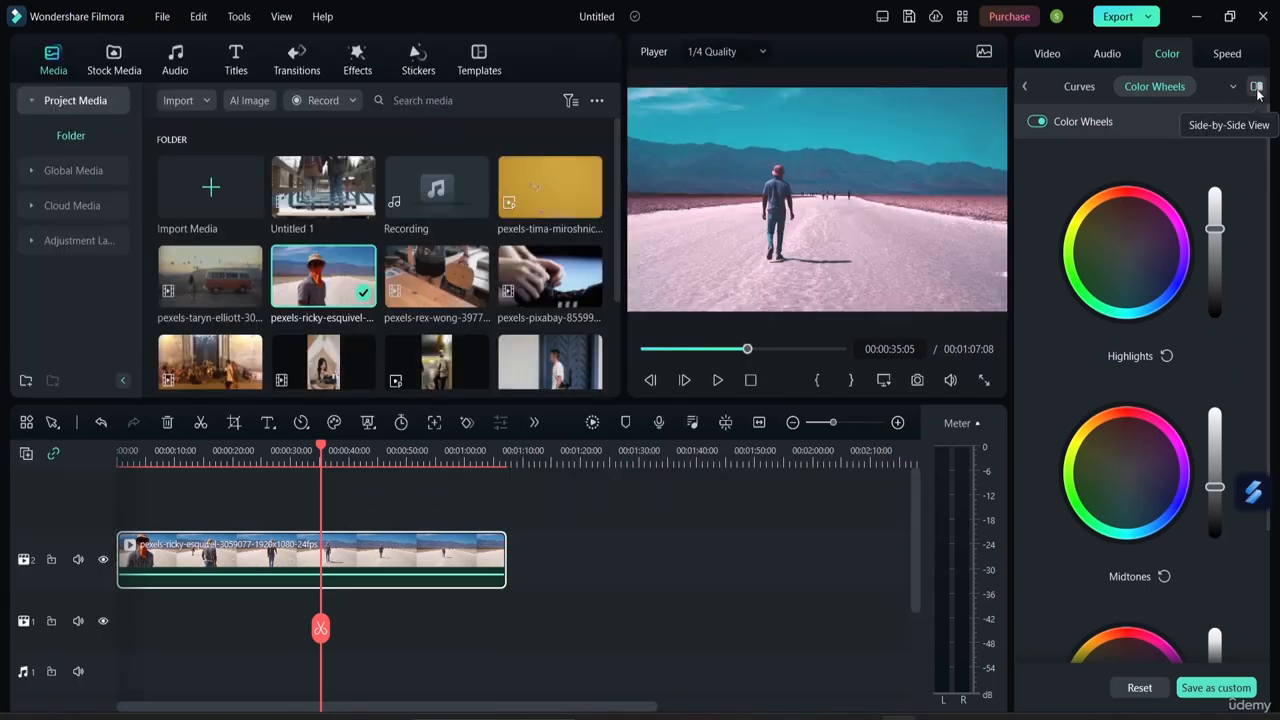
{"action": "left_click", "coordinate": [1256, 89]}
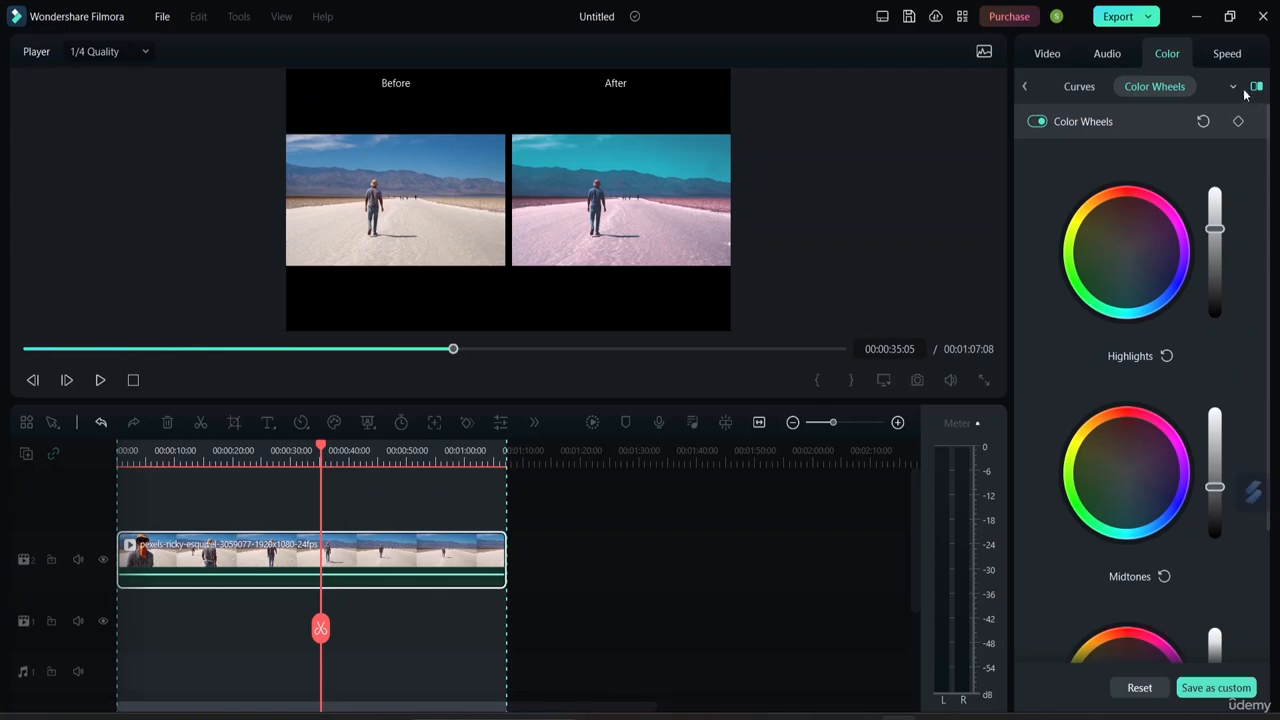
Compare the desert clip before and after correction in Split View-Left/Right and Split View-Top/Bottom, and switch back to Side-by-Side View.
{"action": "left_click", "coordinate": [1256, 87]}
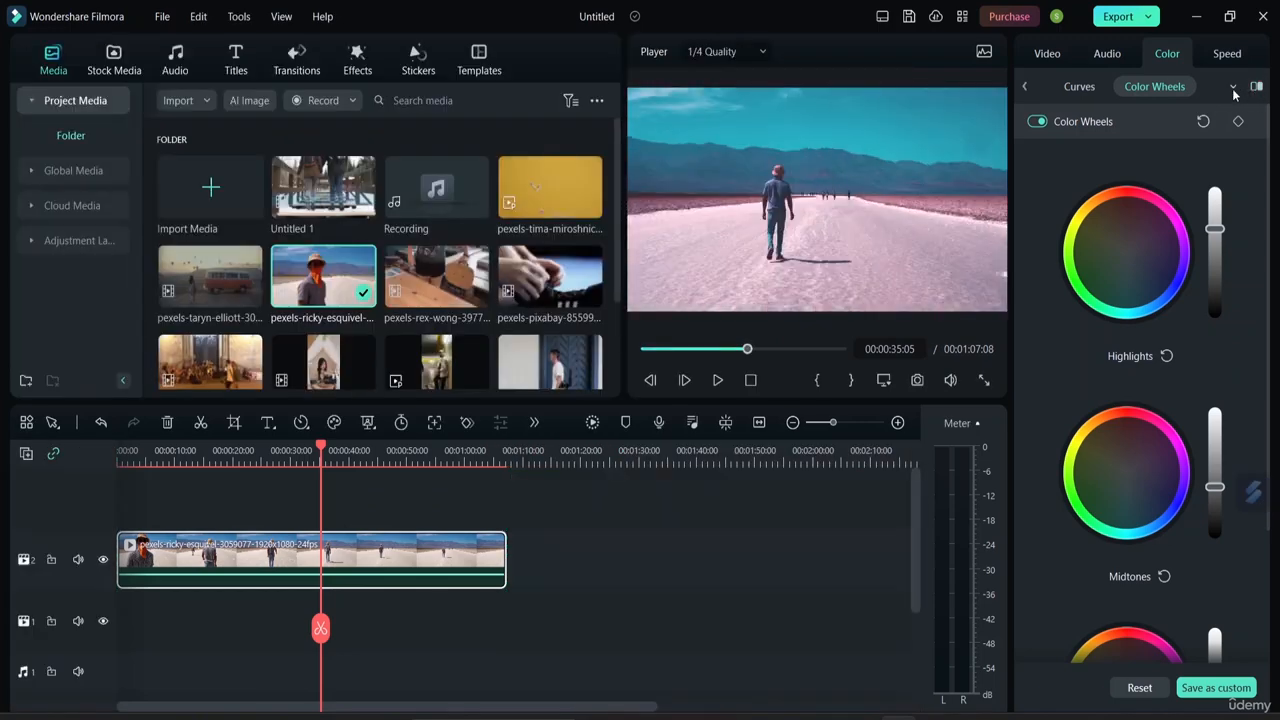
{"action": "left_click", "coordinate": [1233, 87]}
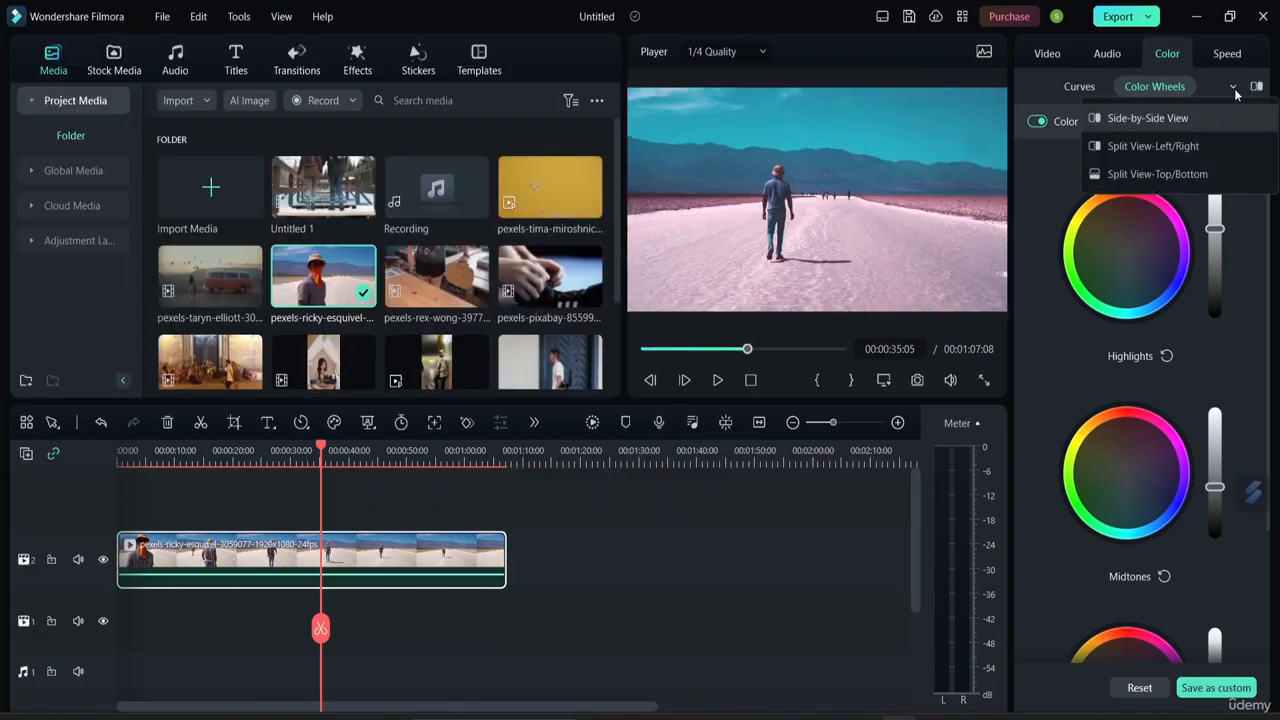
{"action": "left_click", "coordinate": [1190, 146]}
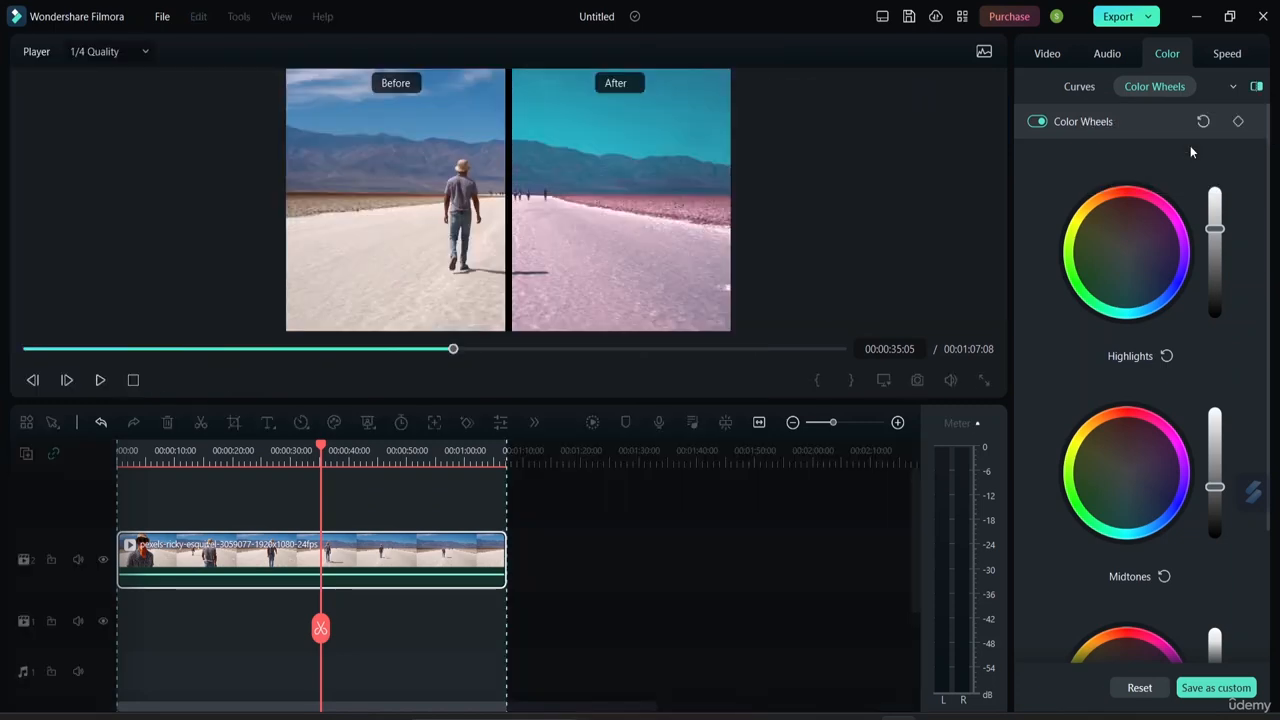
{"action": "left_click", "coordinate": [1234, 90]}
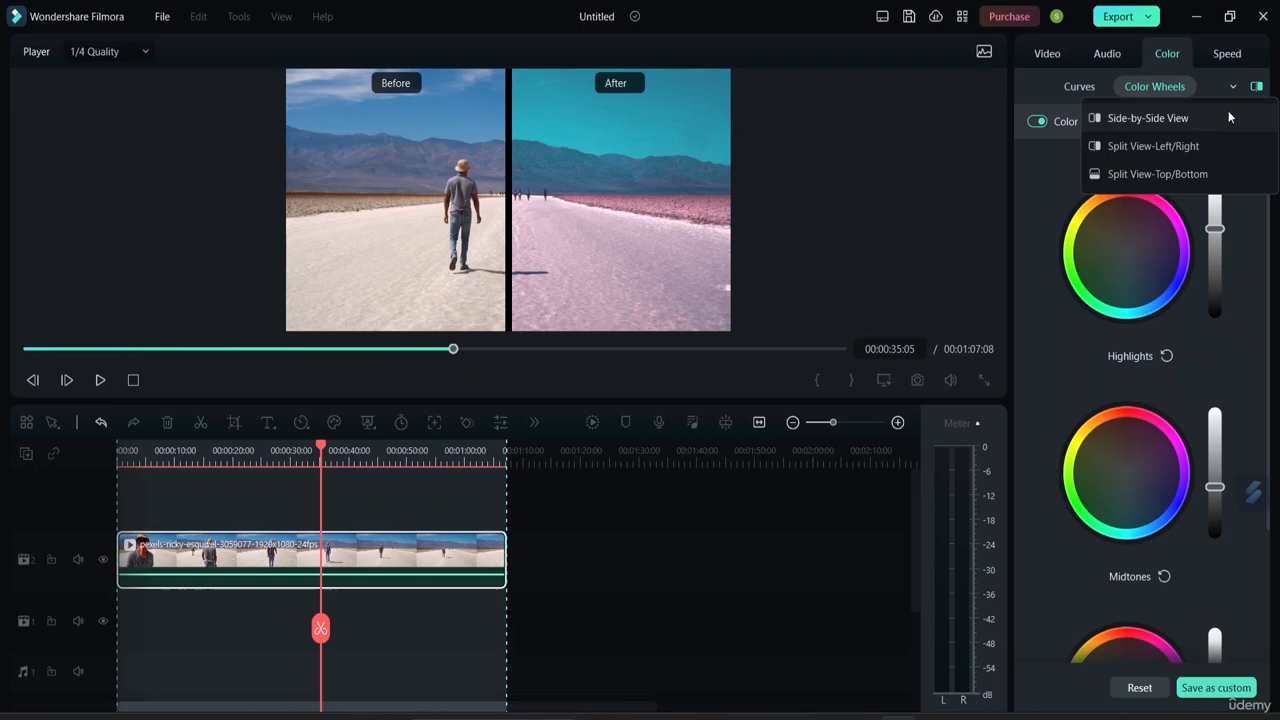
{"action": "left_click", "coordinate": [1196, 173]}
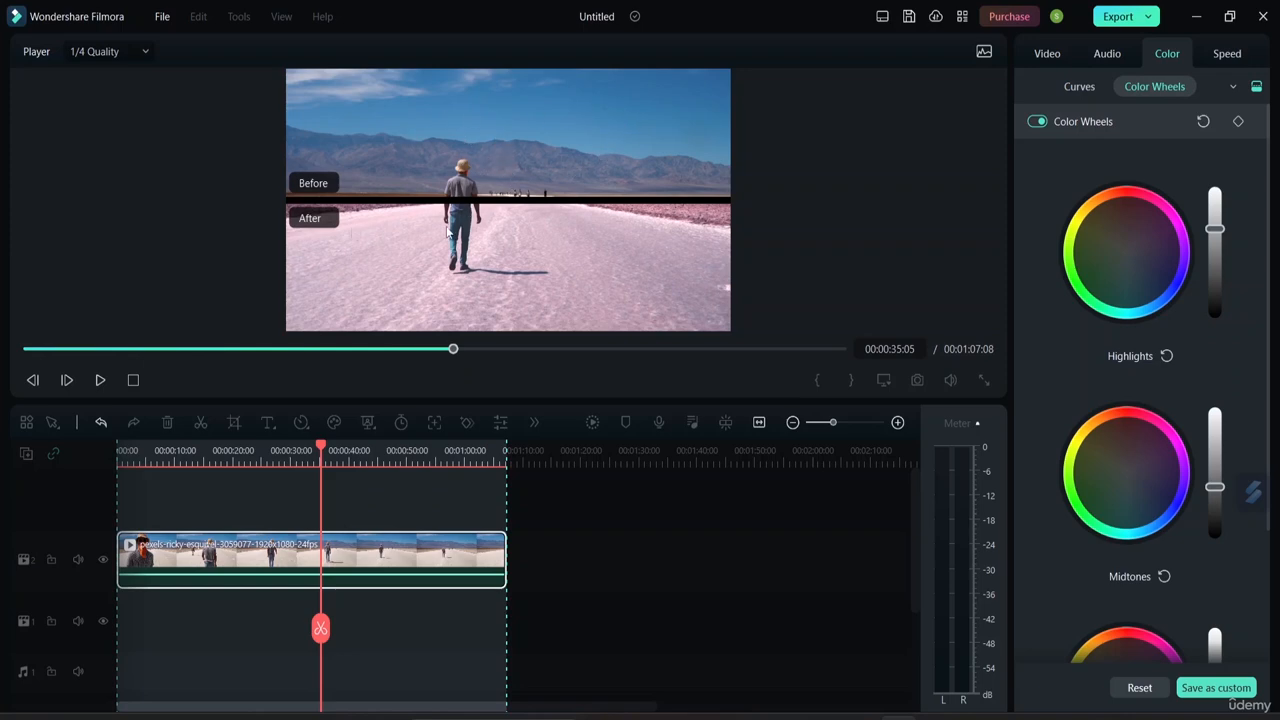
{"action": "left_click", "coordinate": [1234, 88]}
{"action": "left_click", "coordinate": [1186, 113]}
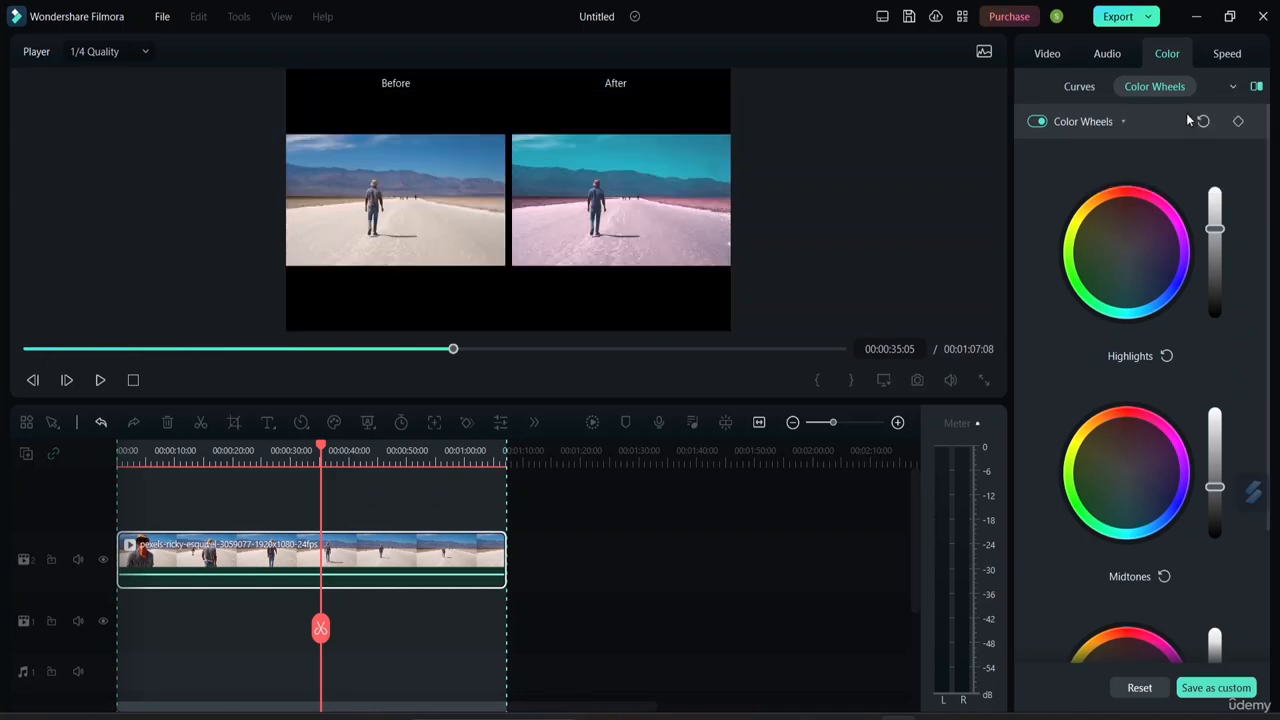
{"action": "left_click", "coordinate": [1234, 87]}
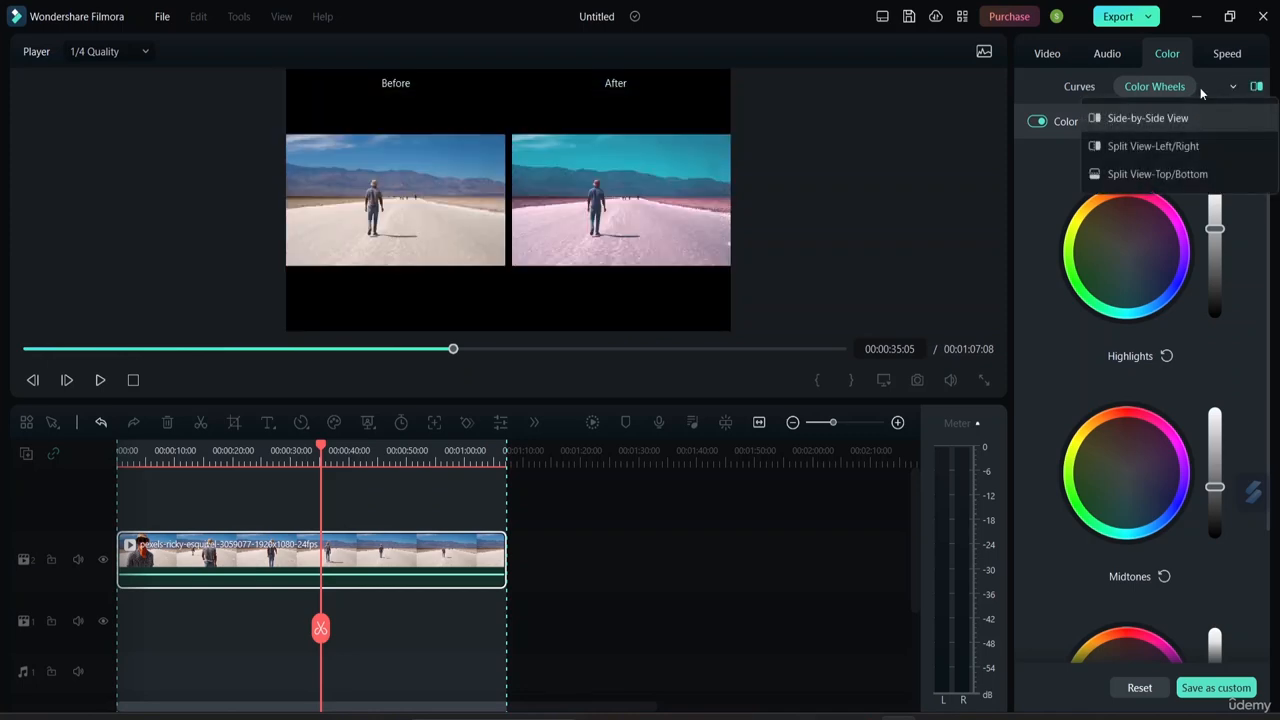
Leave the Color Wheels settings and return to the clip's Basic color settings with the LUT options.
{"action": "left_click", "coordinate": [1081, 87]}
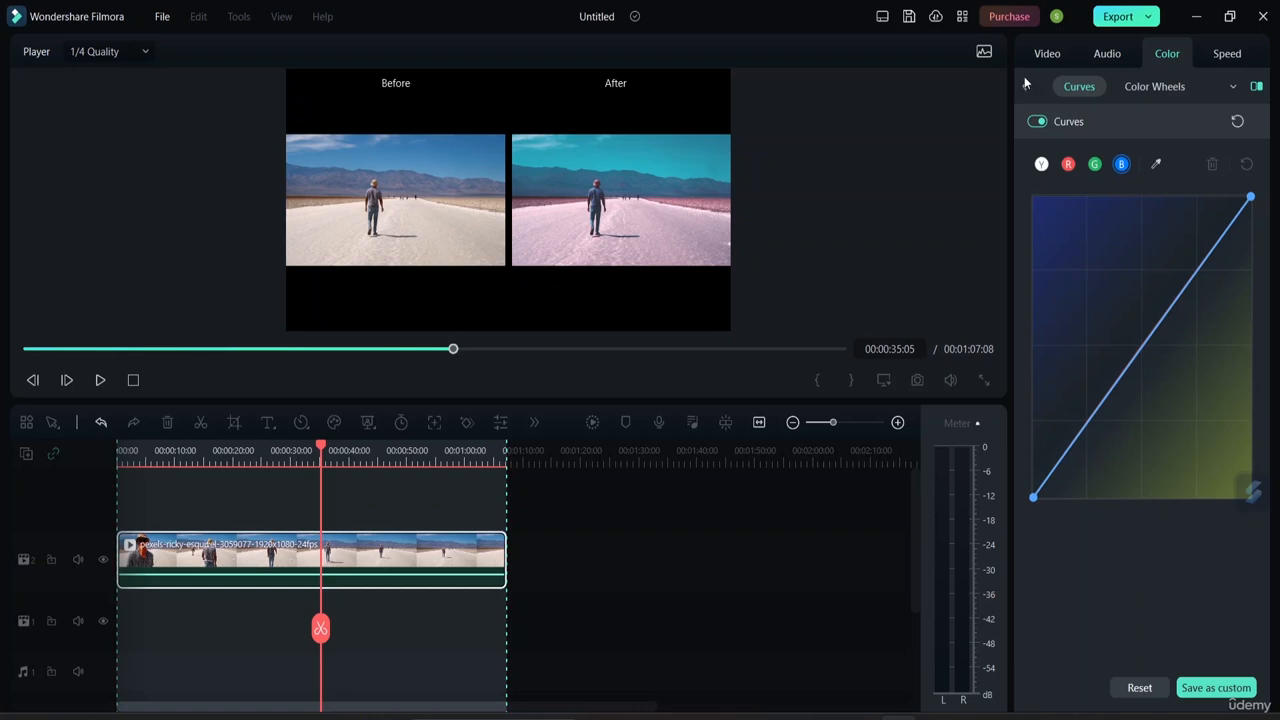
{"action": "left_click", "coordinate": [1024, 82]}
{"action": "left_click", "coordinate": [1055, 87]}
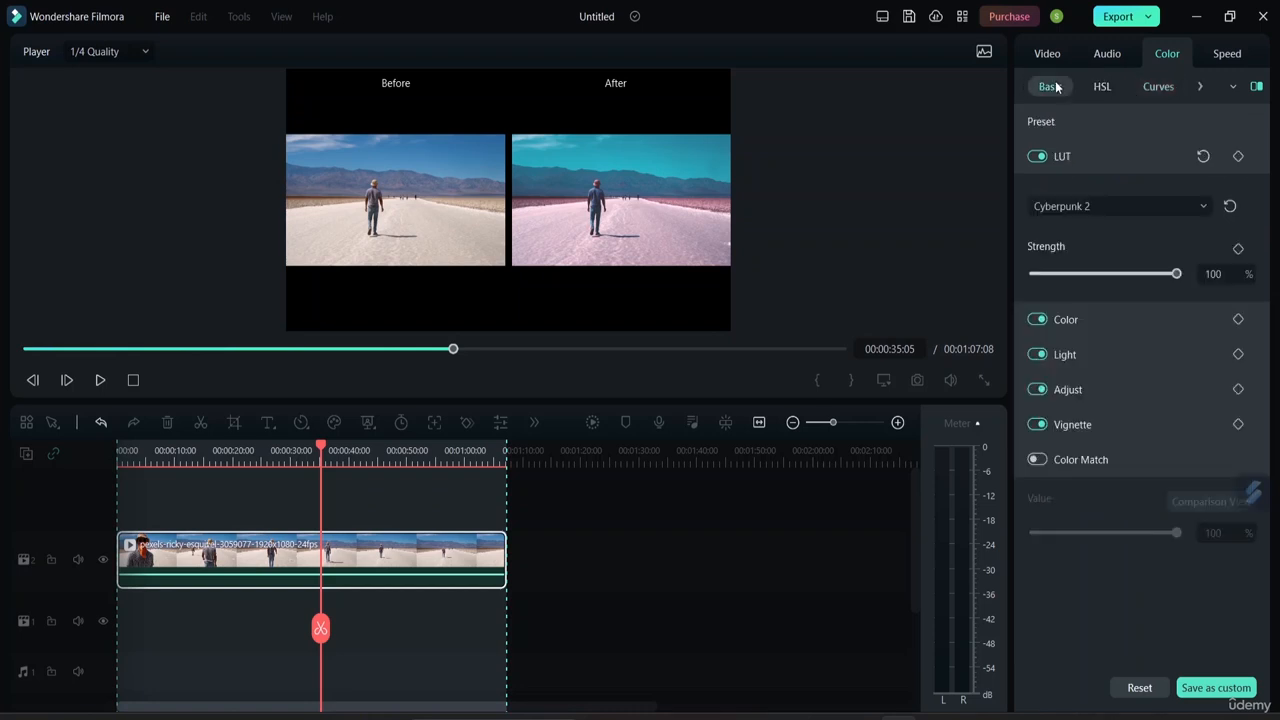